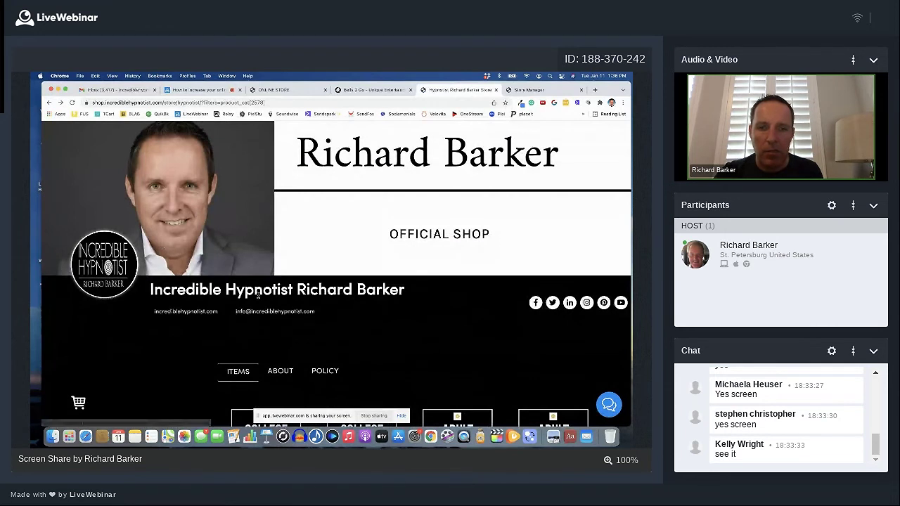
# Filter the shop's items so that only the Hypnosis Session category is selected.
pyautogui.scroll(-1, 407, 281)
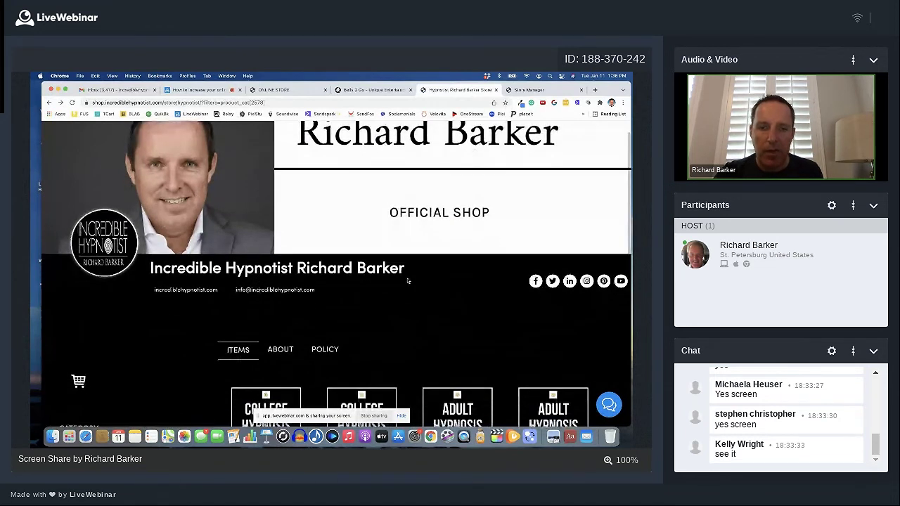
pyautogui.scroll(-3, 407, 284)
pyautogui.scroll(-2, 404, 286)
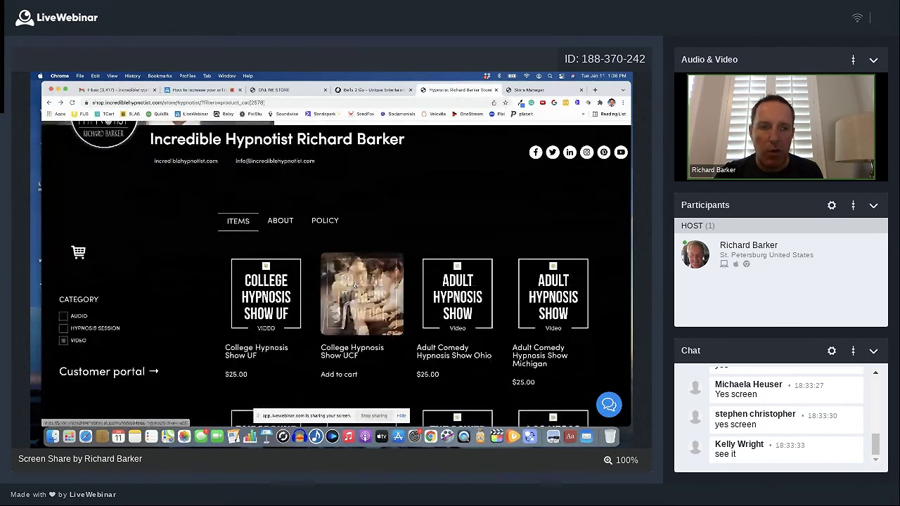
pyautogui.click(63, 328)
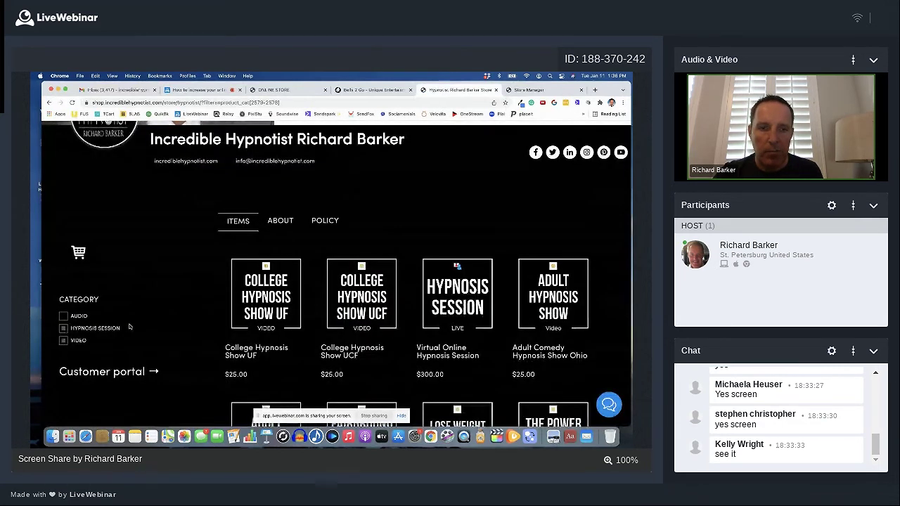
pyautogui.scroll(-2, 152, 327)
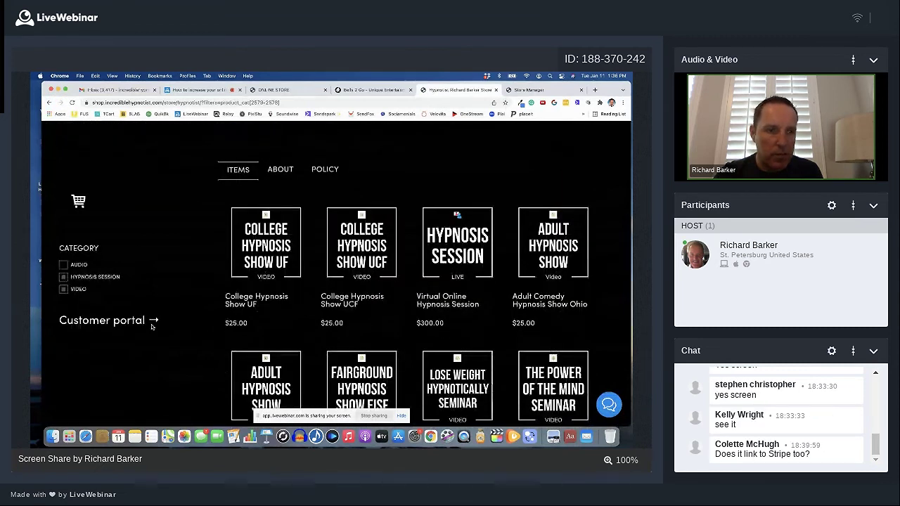
pyautogui.scroll(-1, 152, 327)
pyautogui.click(64, 276)
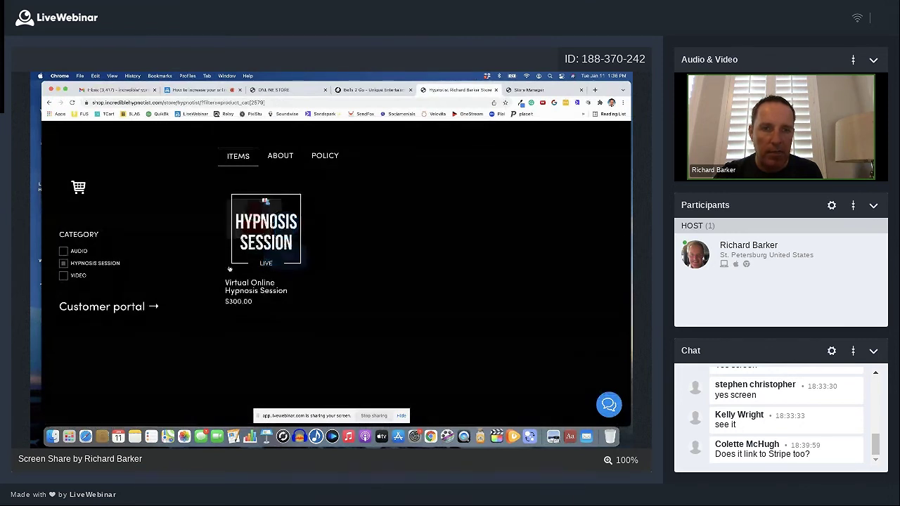
# Open the Virtual Online Hypnosis Session product and examine its video, description, price and booking calendar.
pyautogui.click(268, 231)
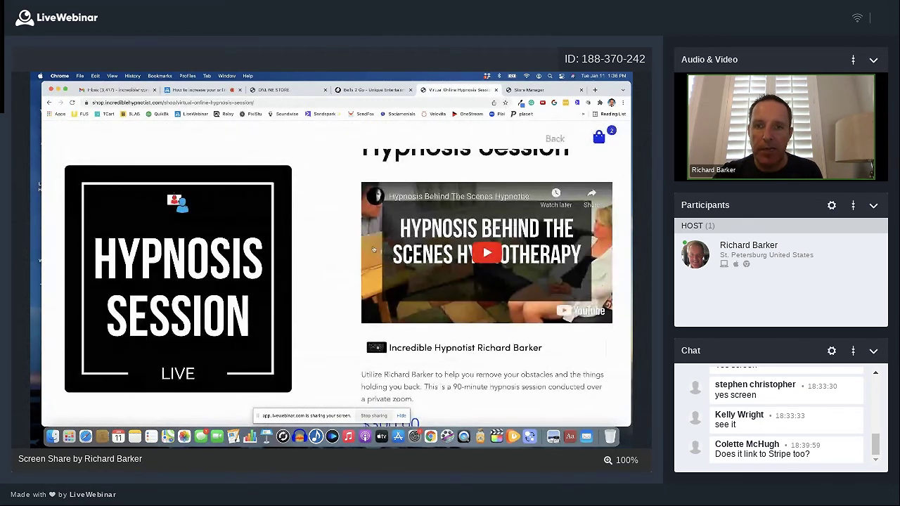
pyautogui.scroll(-1, 373, 249)
pyautogui.scroll(1, 373, 249)
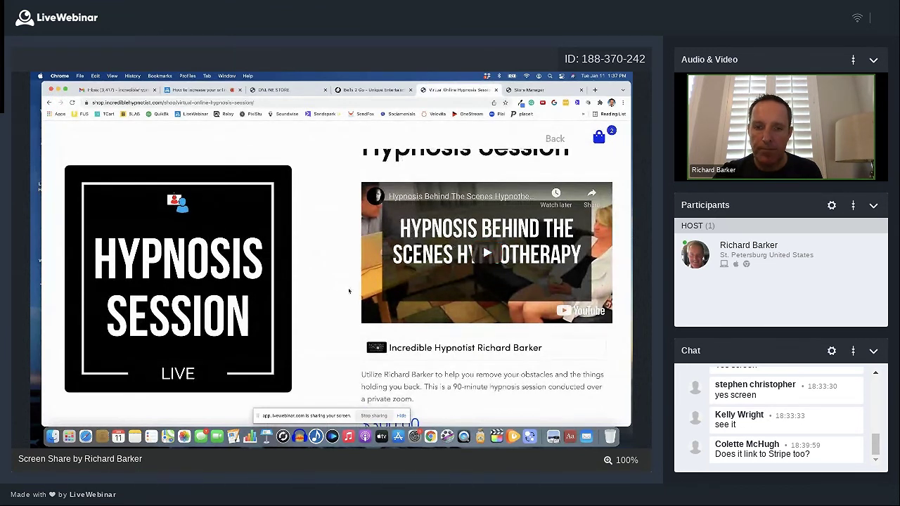
pyautogui.scroll(-5, 340, 297)
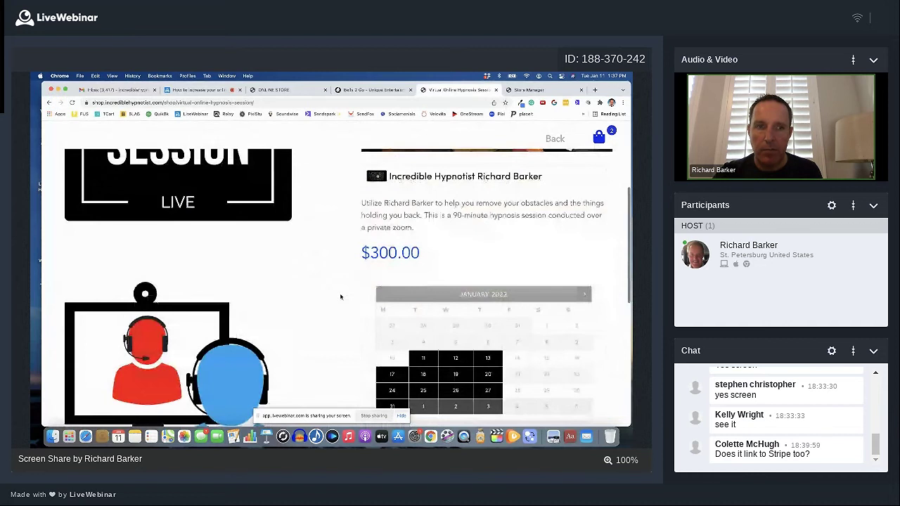
pyautogui.scroll(2, 340, 296)
pyautogui.scroll(-6, 341, 297)
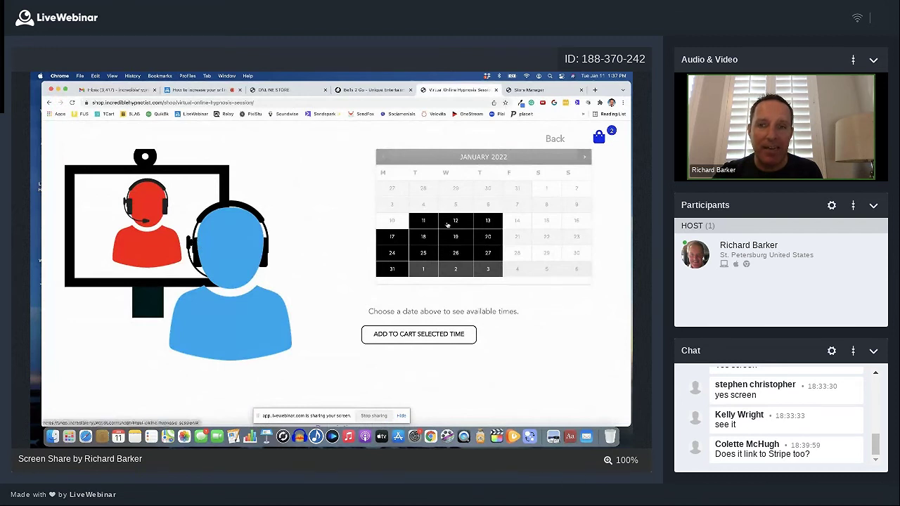
pyautogui.scroll(1, 574, 248)
pyautogui.scroll(1, 574, 247)
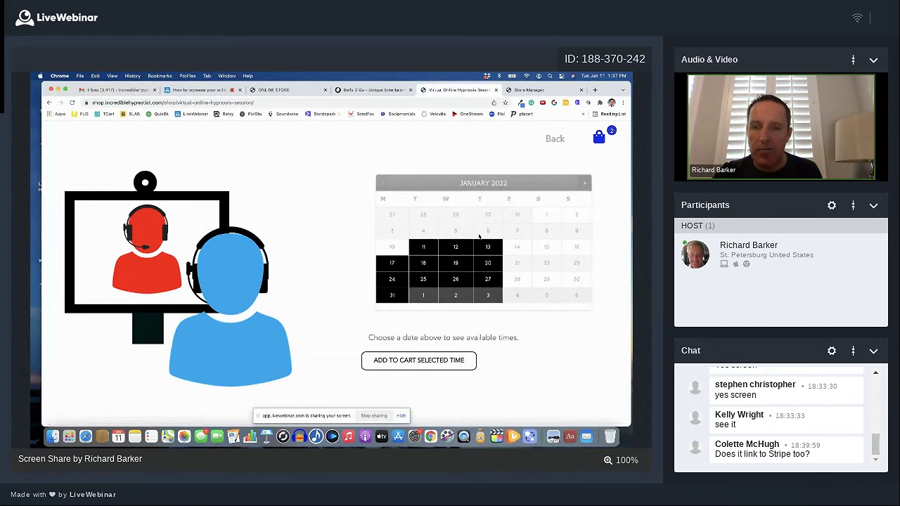
# Select January 19, 2022 at 11:30 am for the hypnosis session and add the booking to the cart.
pyautogui.click(460, 264)
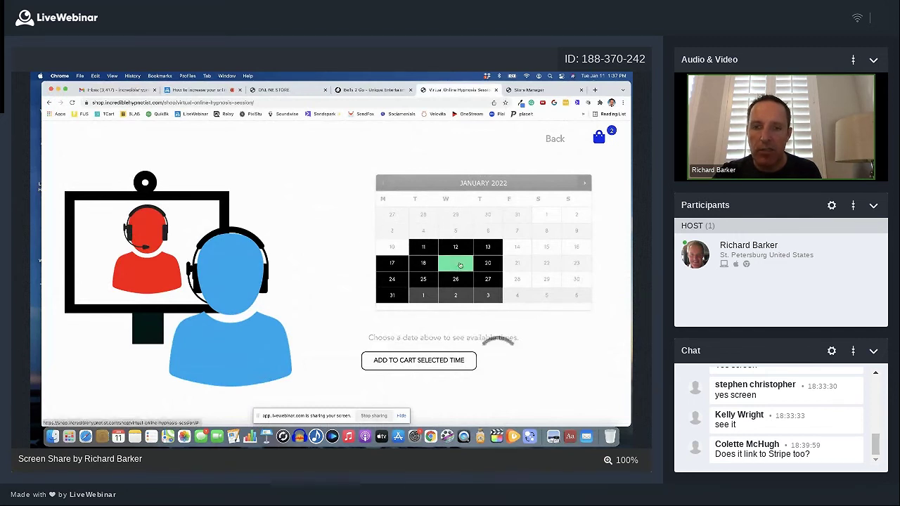
pyautogui.scroll(-3, 460, 264)
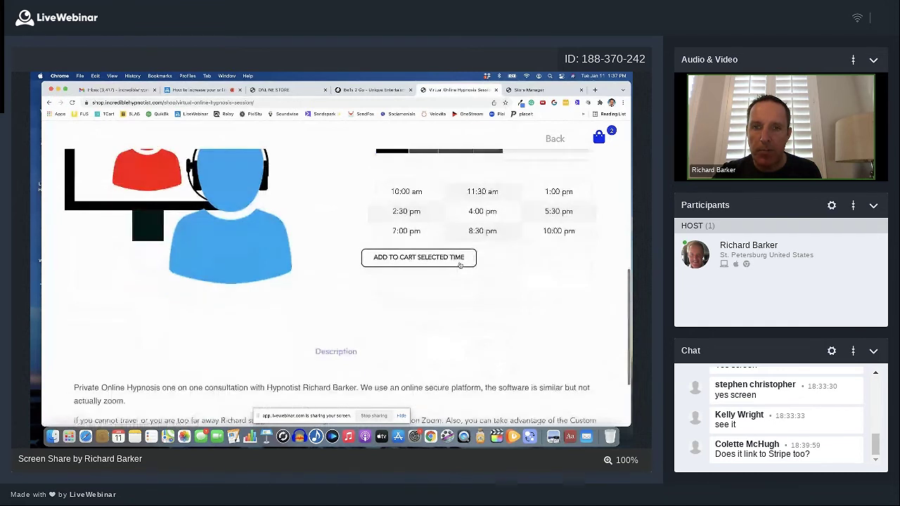
pyautogui.click(481, 199)
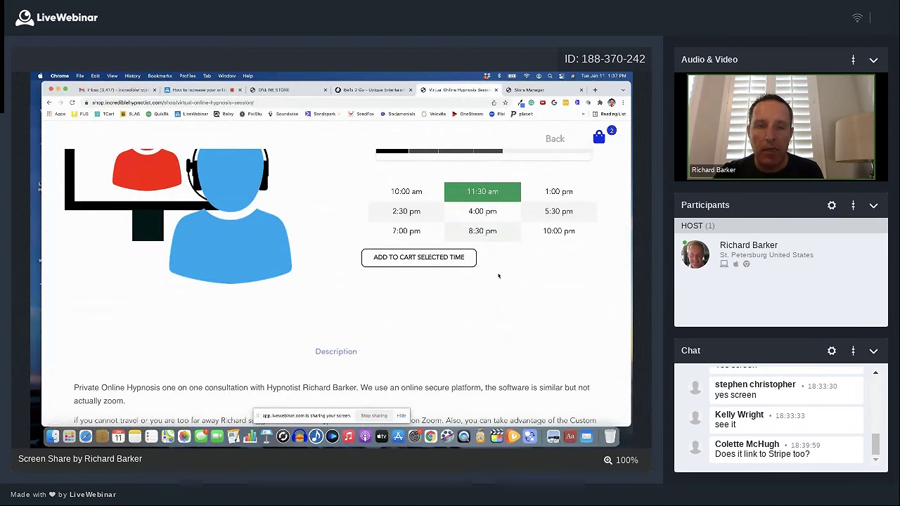
pyautogui.scroll(2, 490, 301)
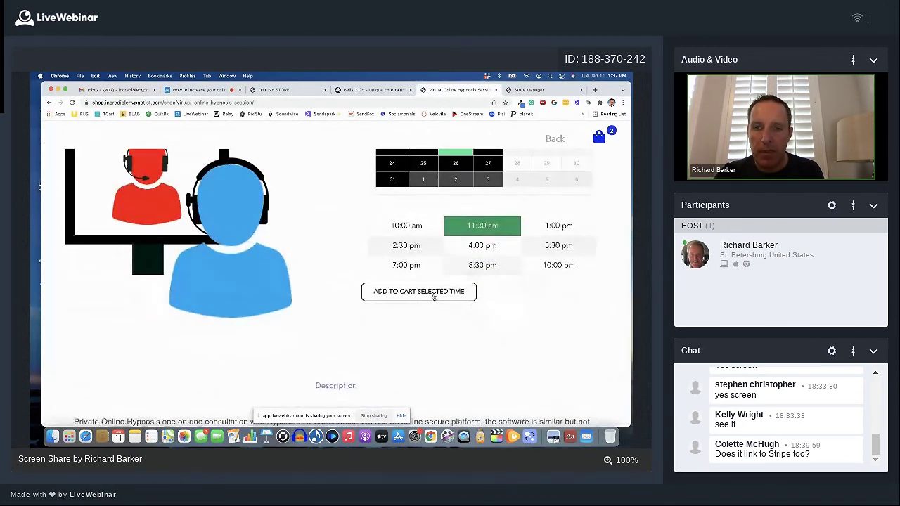
pyautogui.click(434, 297)
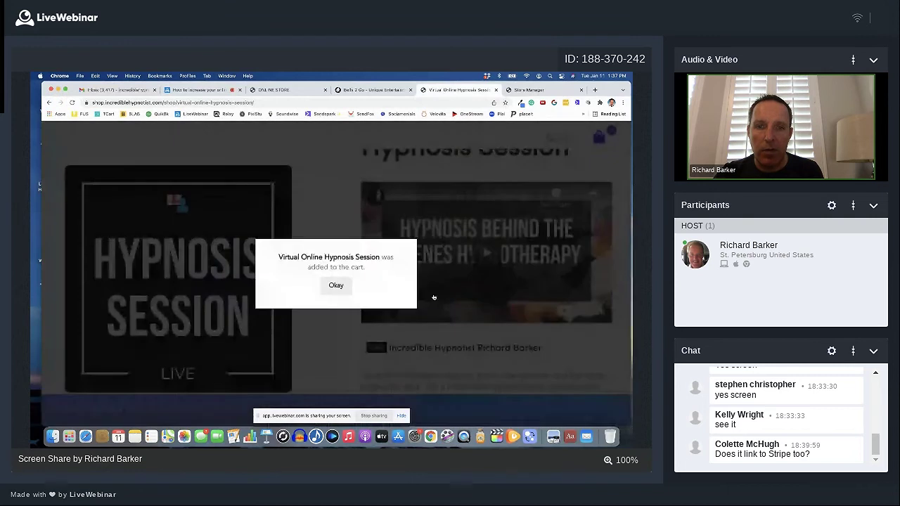
pyautogui.click(337, 286)
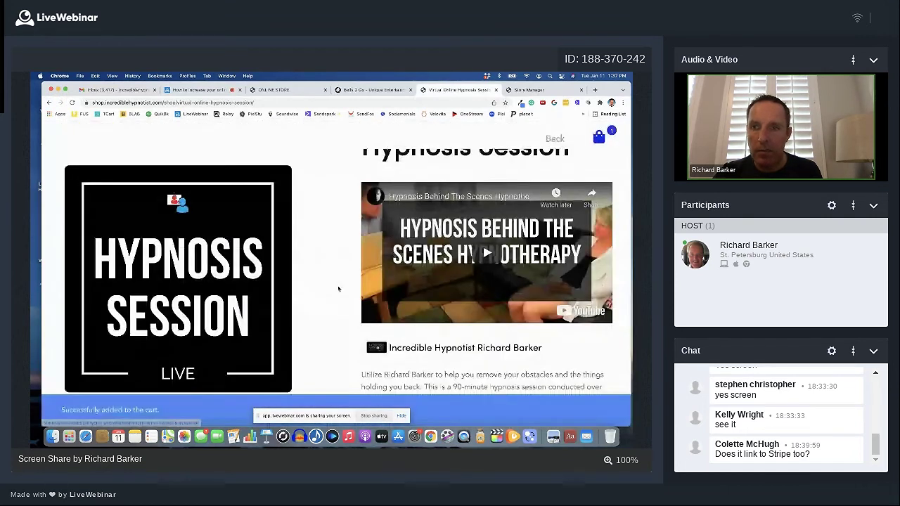
# Review the booked hypnosis session in the shopping cart and close the shop page.
pyautogui.scroll(-1, 583, 150)
pyautogui.click(598, 138)
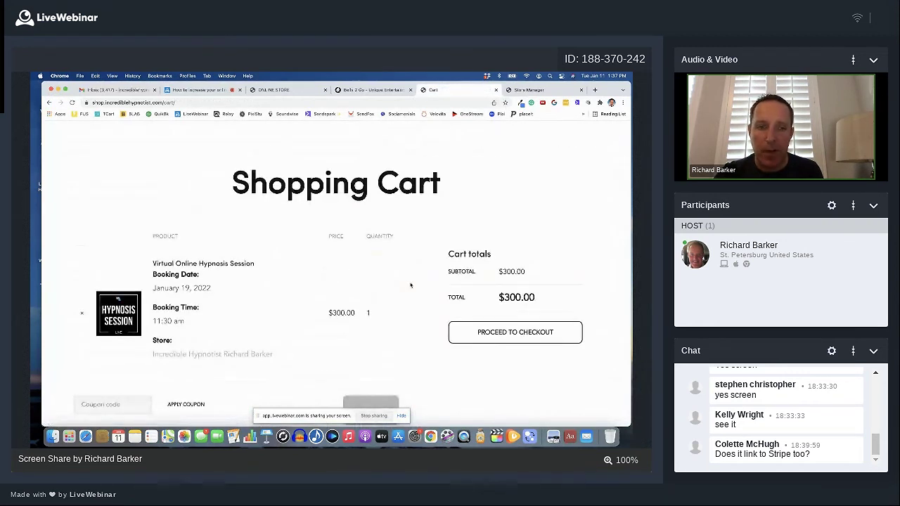
pyautogui.scroll(-1, 411, 285)
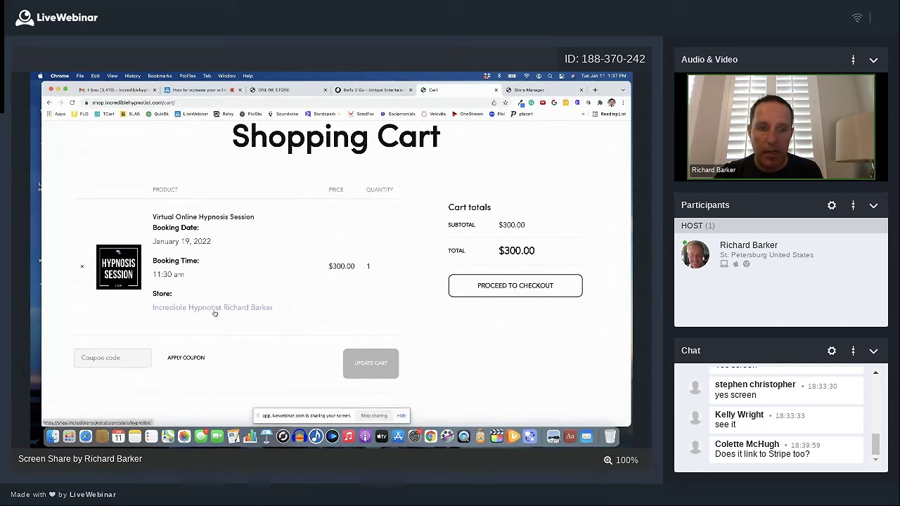
pyautogui.scroll(-1, 301, 326)
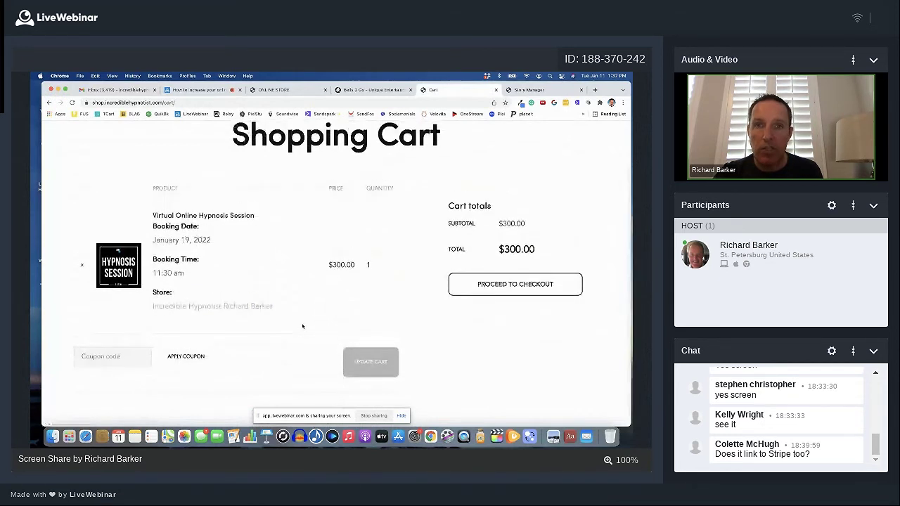
pyautogui.scroll(2, 302, 326)
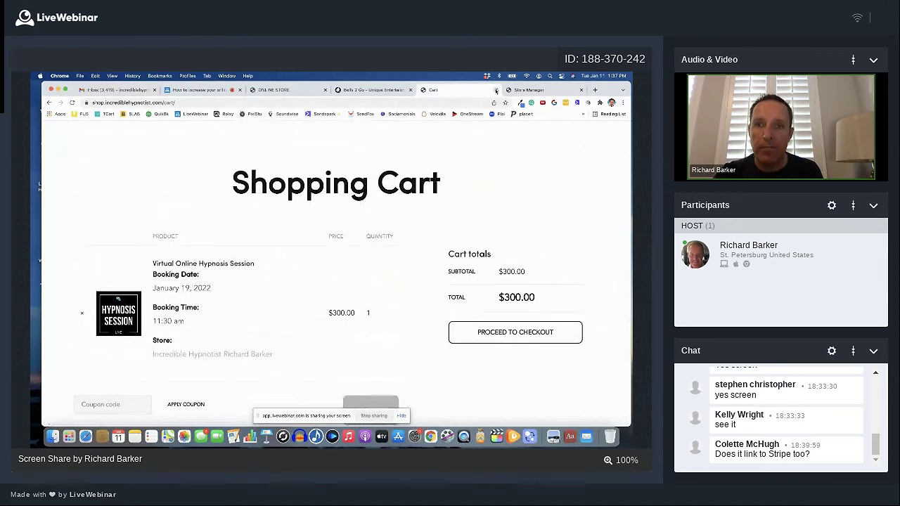
pyautogui.click(495, 90)
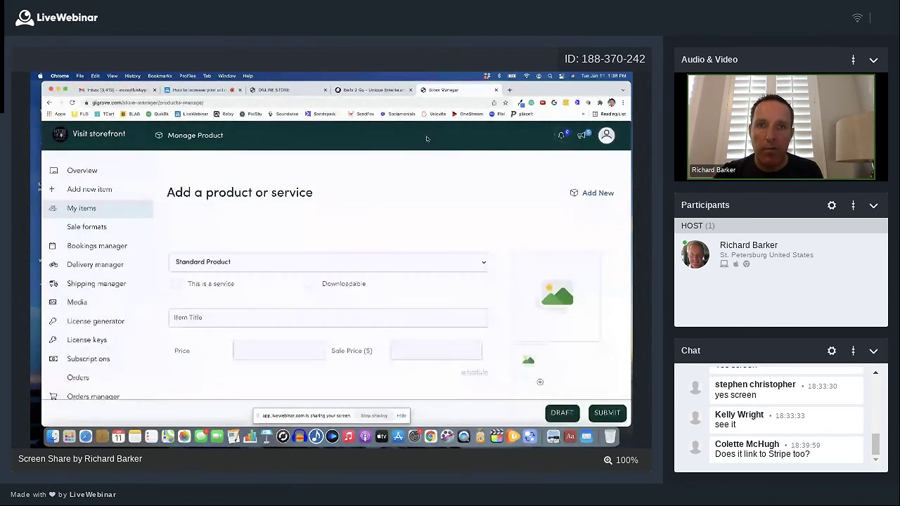
# Switch to the Bells 2 Go website and open its store's Music & Video direct download shop to browse the items.
pyautogui.click(388, 91)
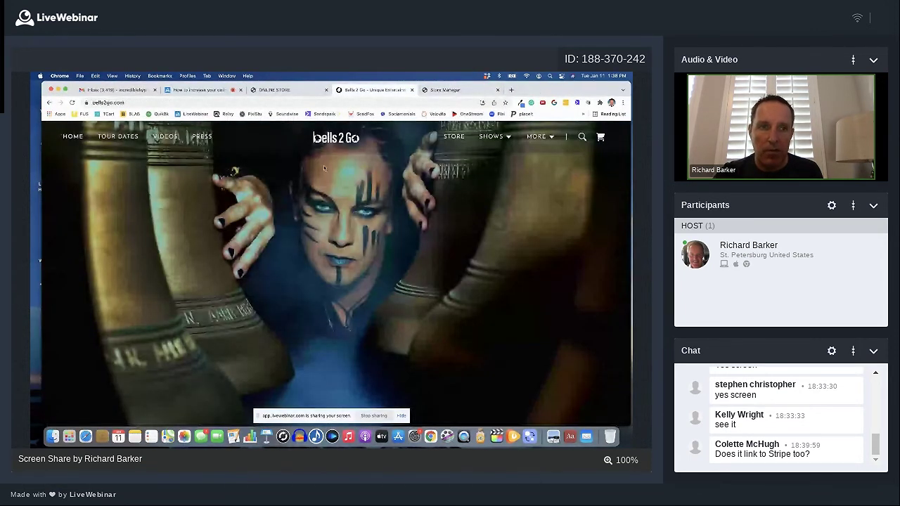
pyautogui.click(455, 136)
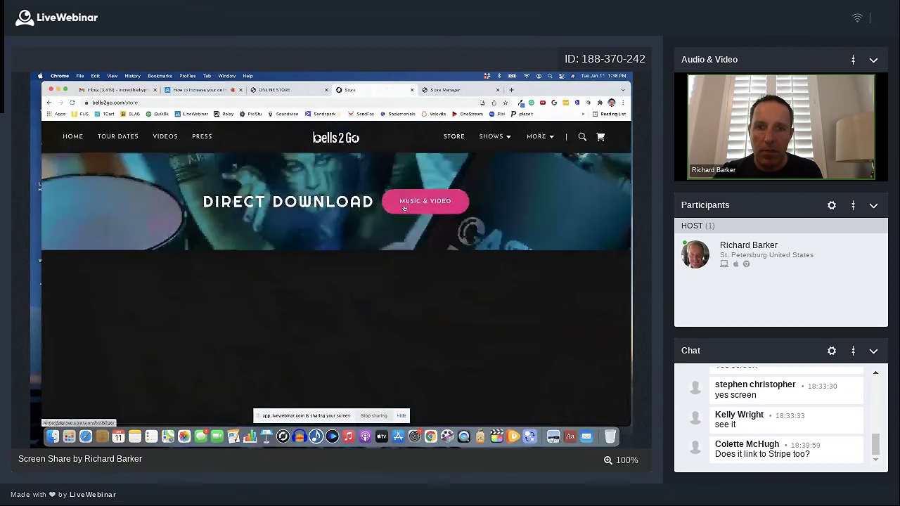
pyautogui.click(405, 205)
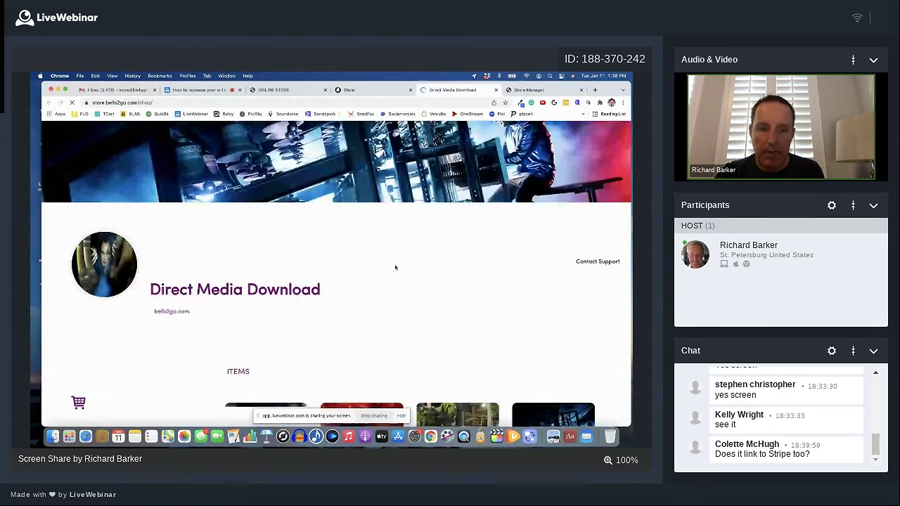
pyautogui.scroll(-4, 395, 268)
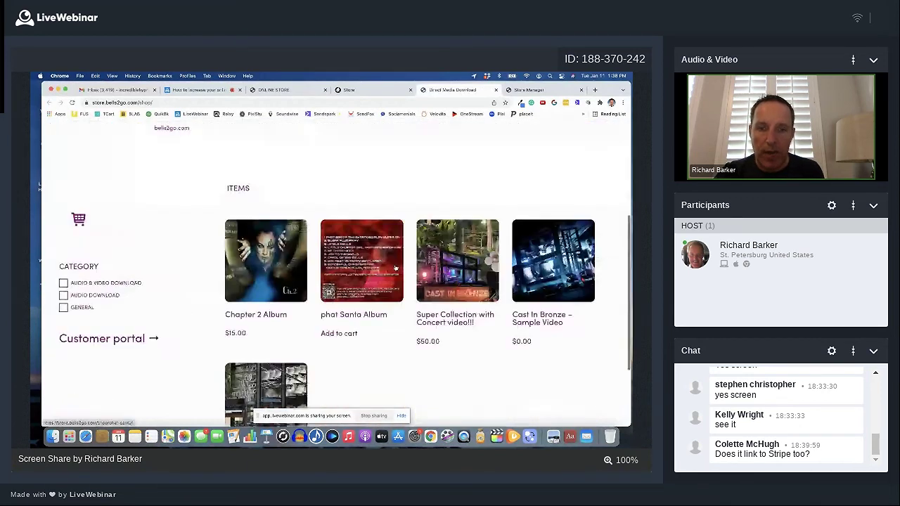
pyautogui.scroll(-1, 395, 268)
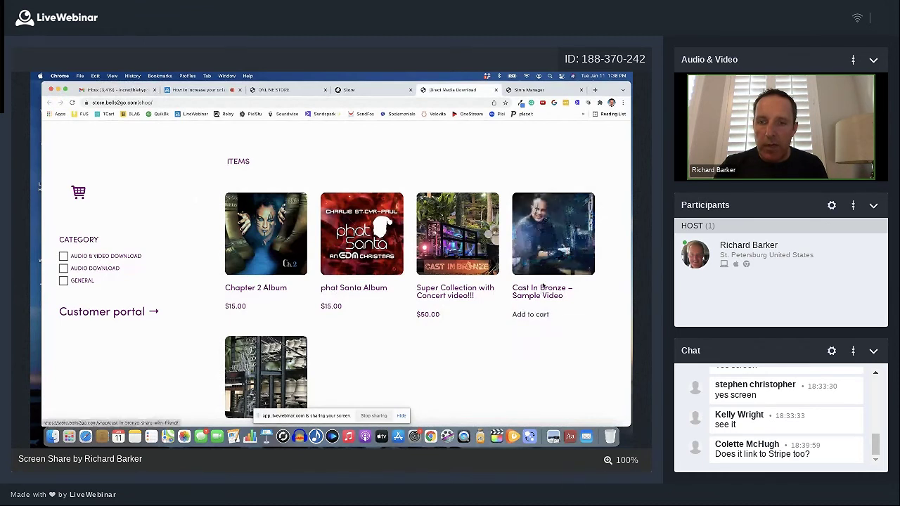
# Open the Cast In Bronze – Sample Video product and add one copy to the cart.
pyautogui.moveTo(542, 263)
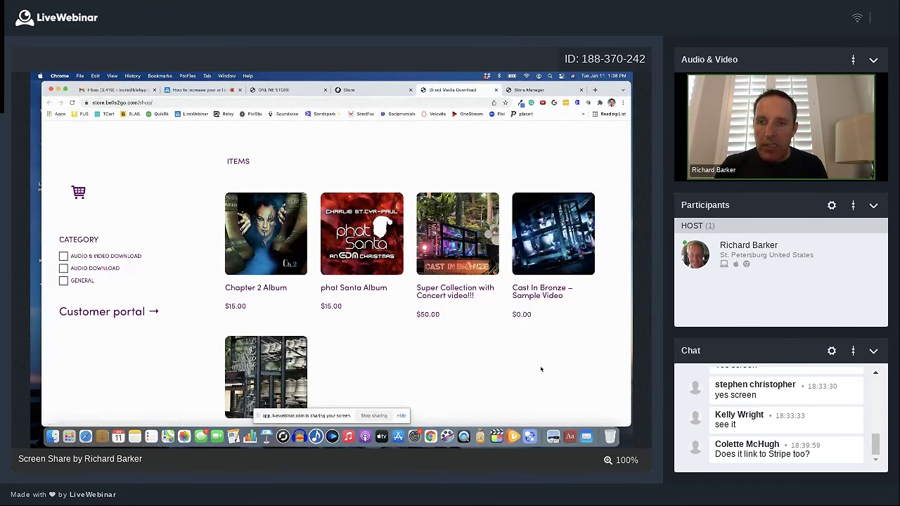
pyautogui.click(545, 257)
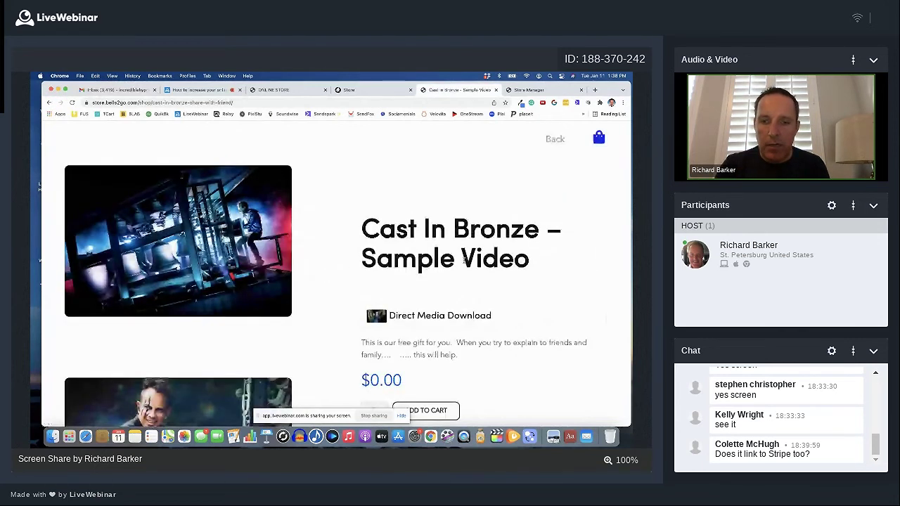
pyautogui.scroll(-2, 464, 263)
pyautogui.scroll(-5, 464, 263)
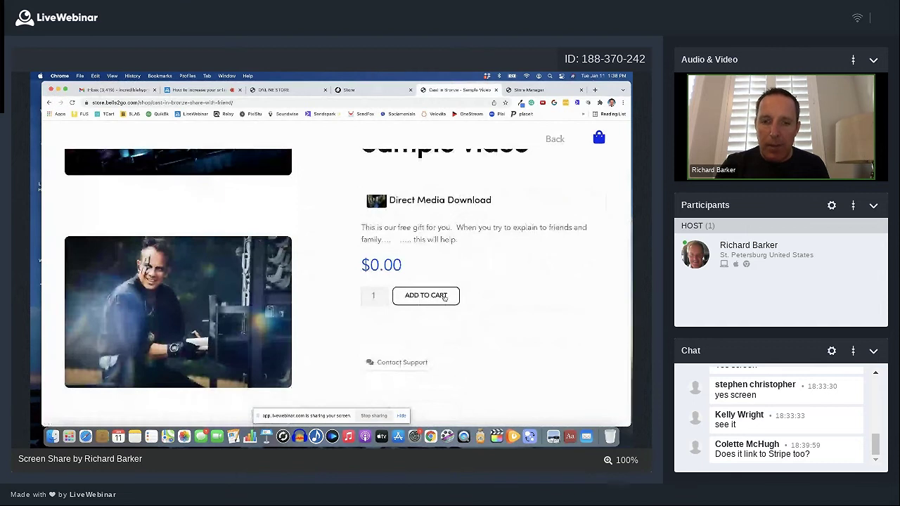
pyautogui.click(443, 296)
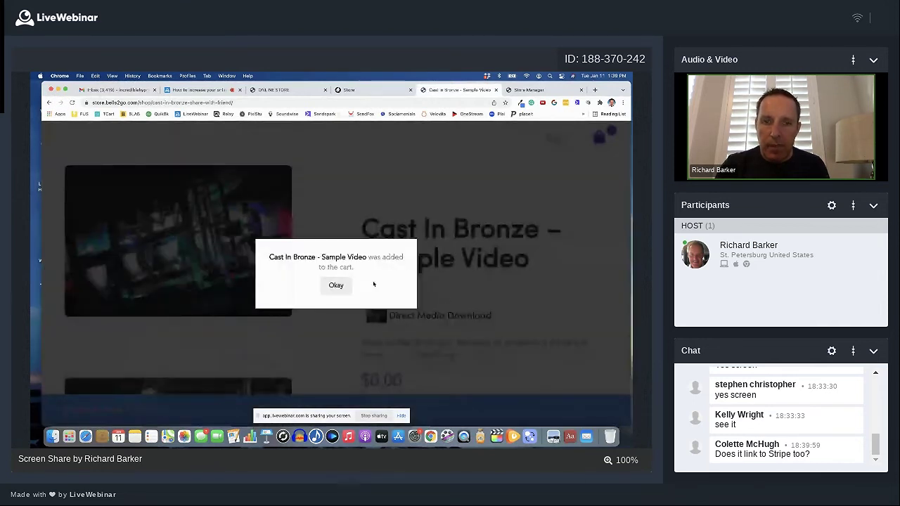
pyautogui.click(337, 287)
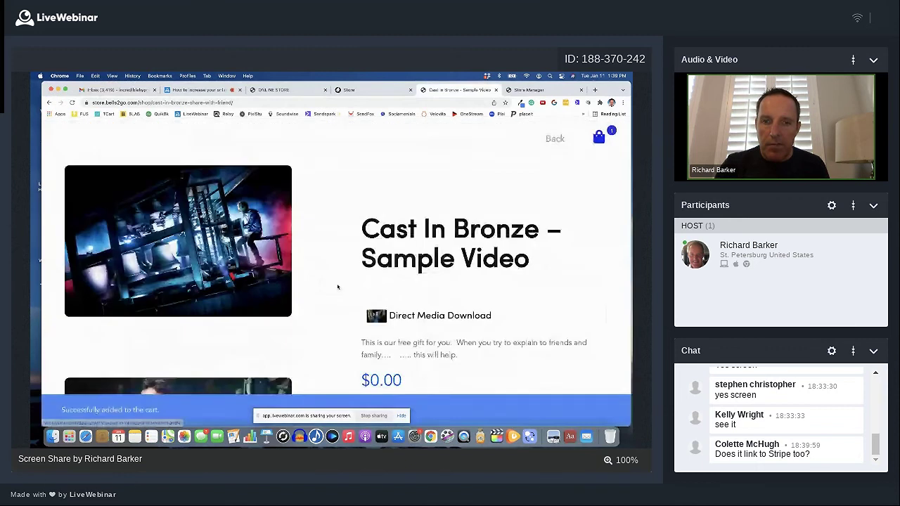
# Proceed from the shopping cart to checkout for the sample video and review the billing details and order summary.
pyautogui.click(599, 138)
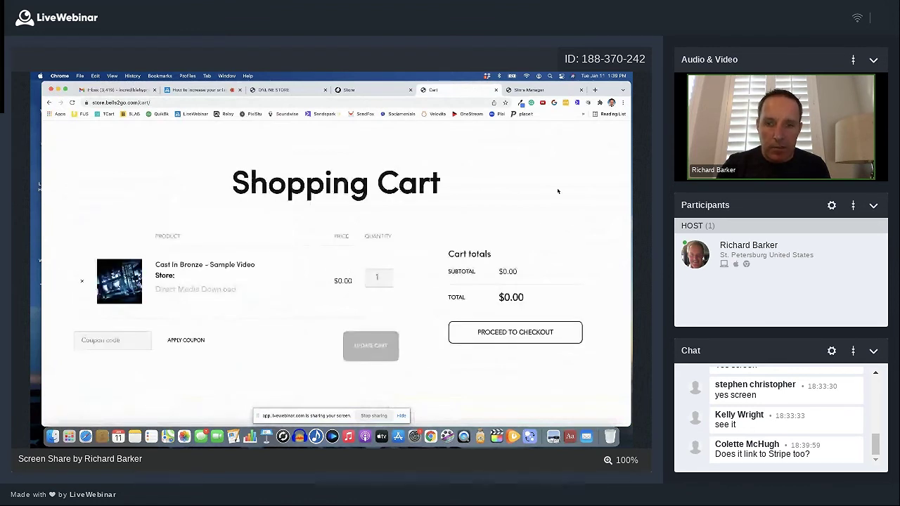
pyautogui.click(506, 333)
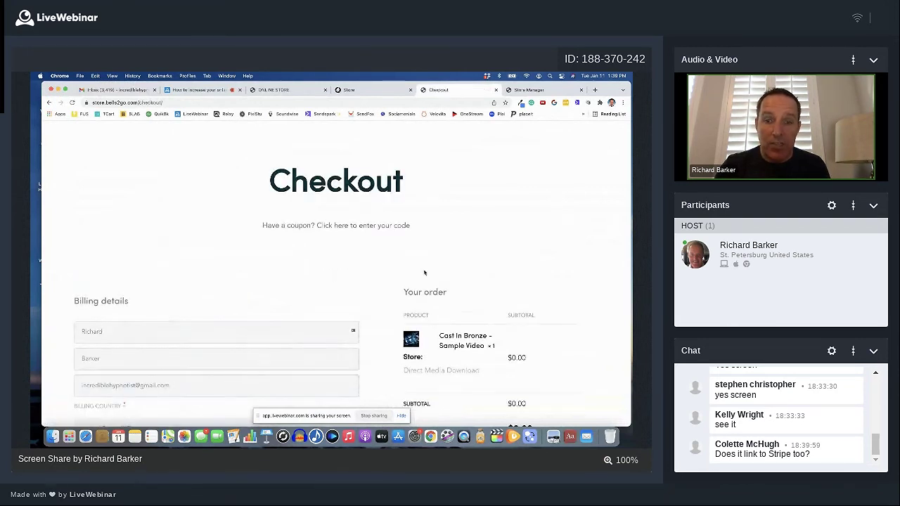
pyautogui.scroll(-3, 424, 274)
pyautogui.click(223, 291)
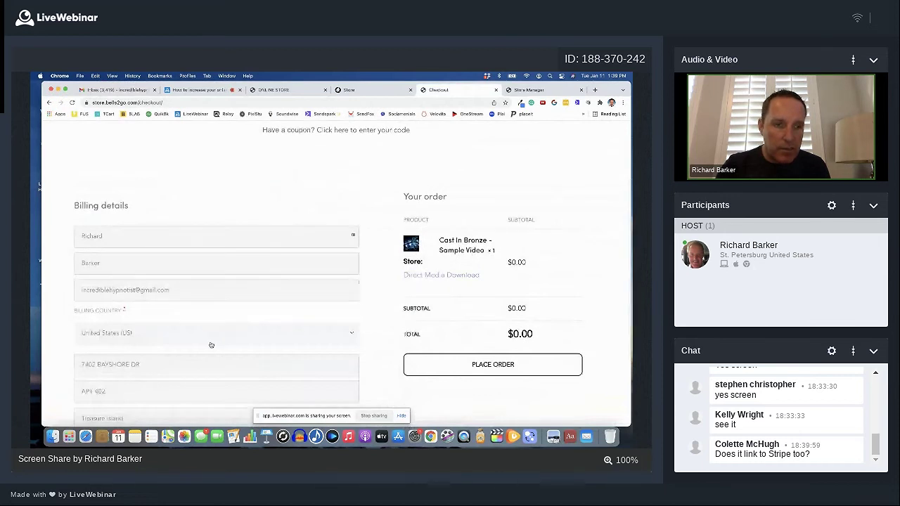
pyautogui.scroll(-1, 211, 346)
pyautogui.scroll(-1, 211, 345)
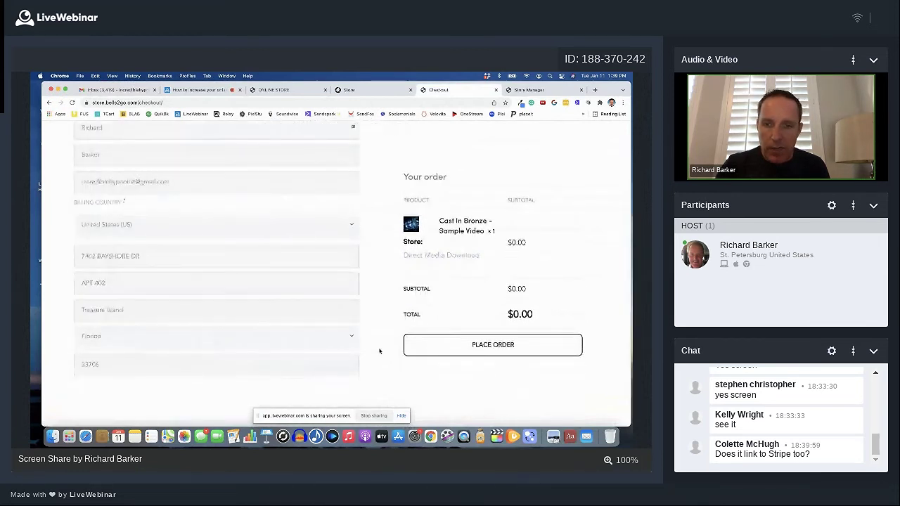
# Place the order for the free sample video and review the order confirmation, from its downloads to the customer details.
pyautogui.click(460, 347)
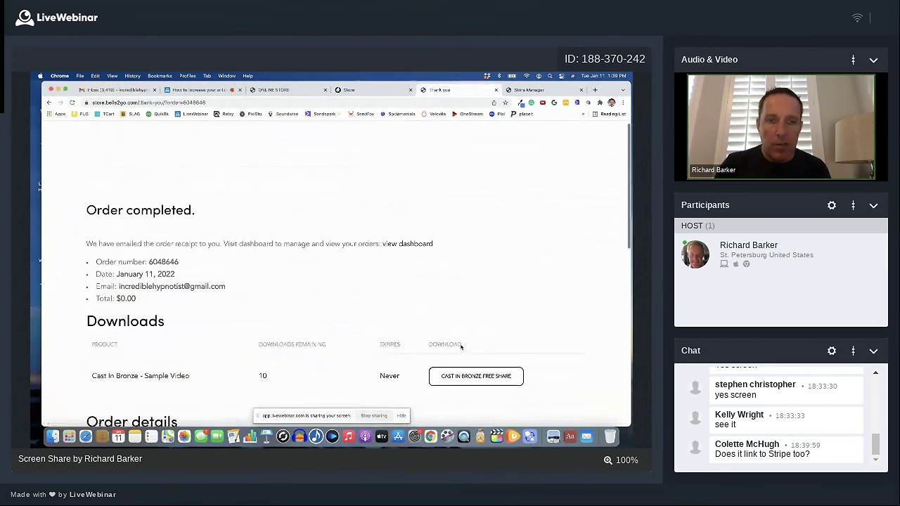
pyautogui.scroll(-1, 461, 349)
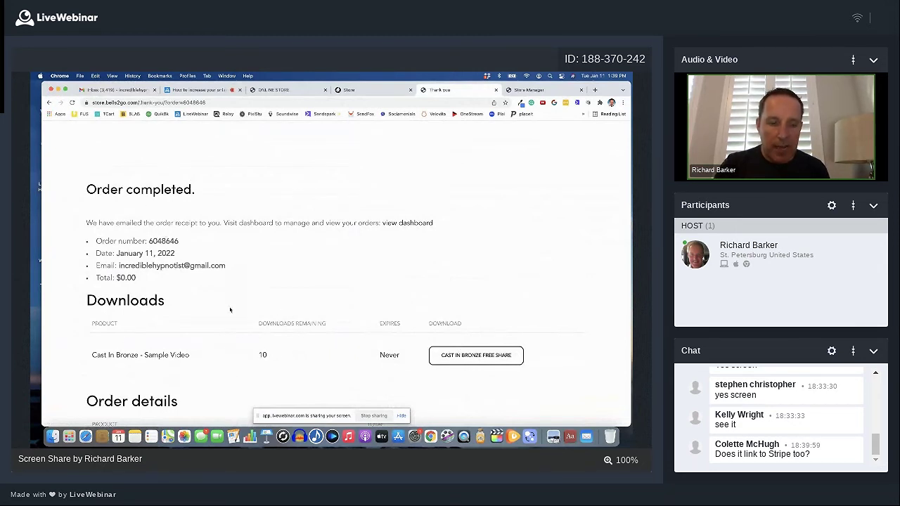
pyautogui.scroll(-2, 246, 288)
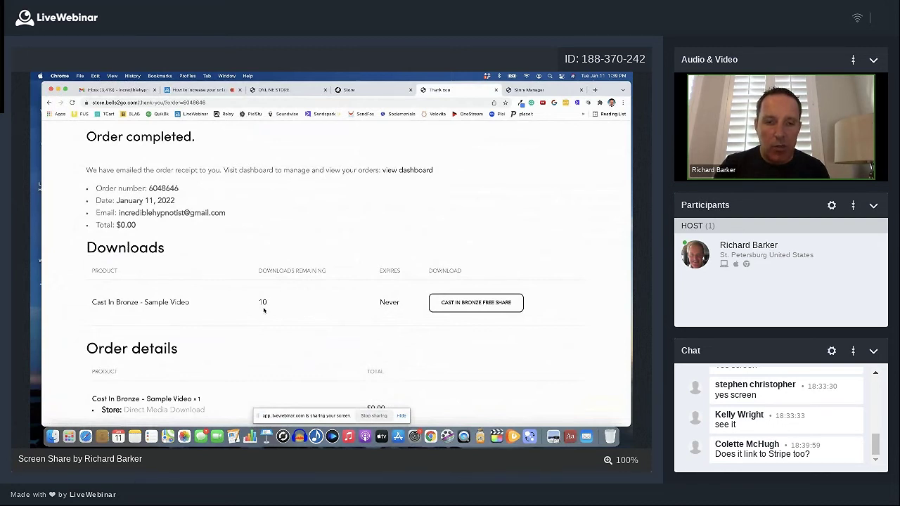
pyautogui.scroll(-3, 263, 310)
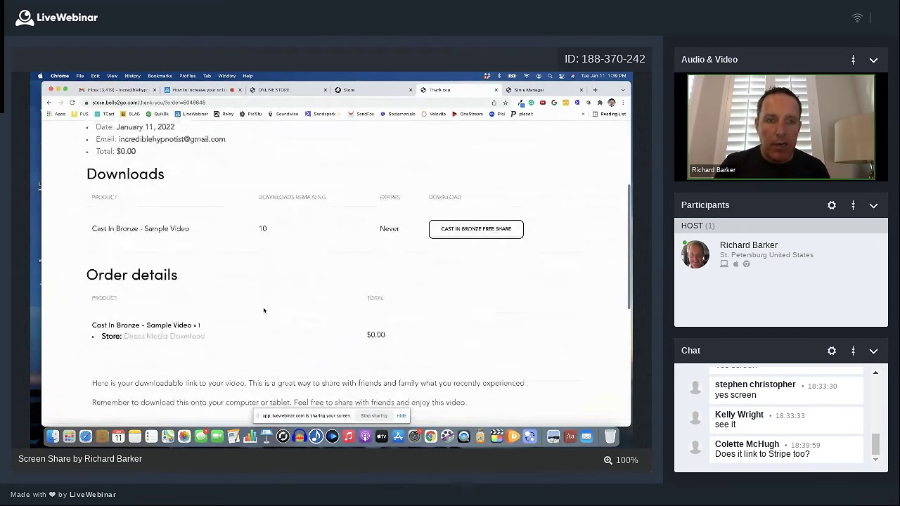
pyautogui.scroll(-5, 290, 302)
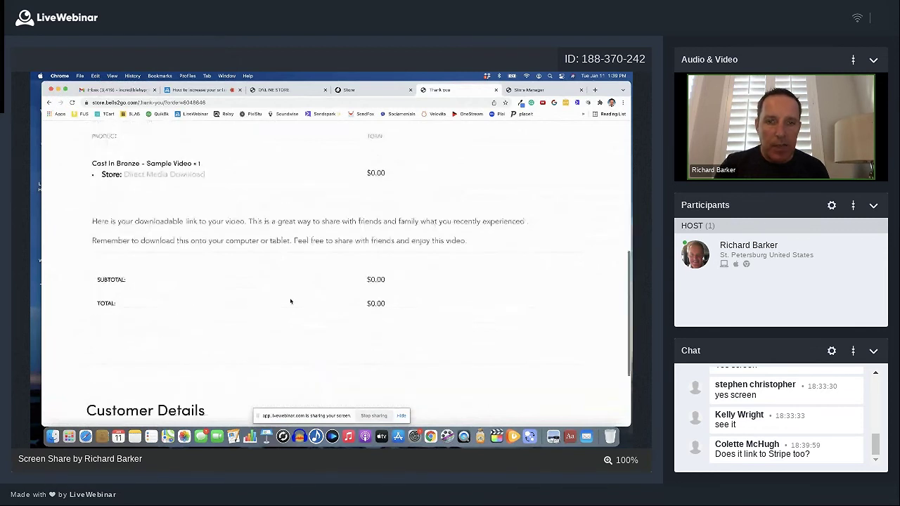
pyautogui.scroll(-1, 290, 302)
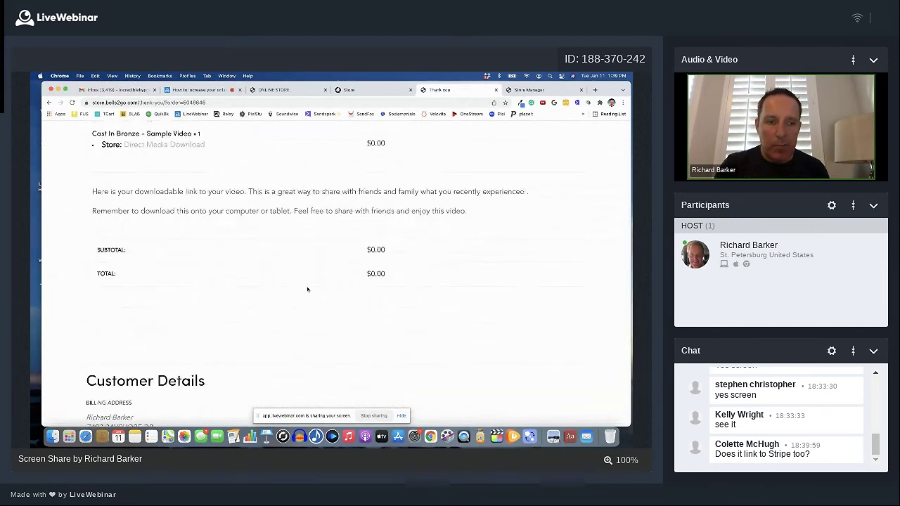
pyautogui.scroll(-5, 307, 289)
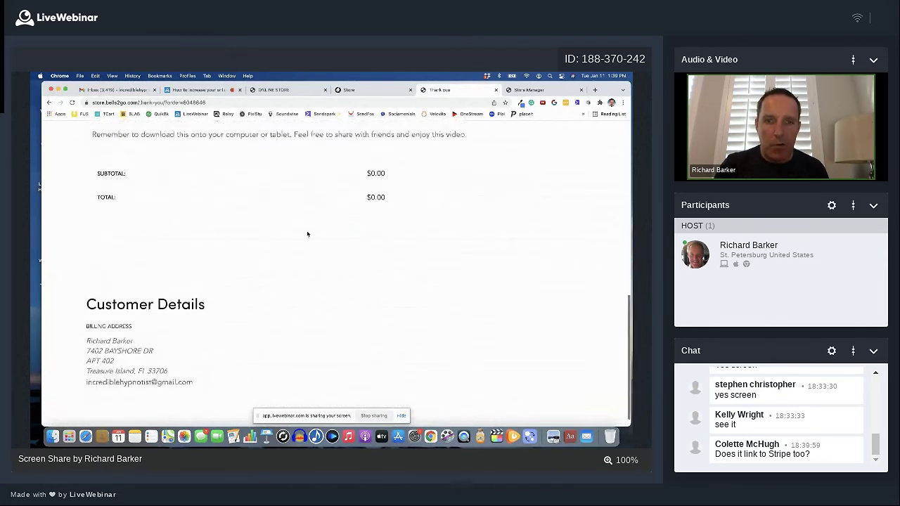
pyautogui.scroll(10, 308, 234)
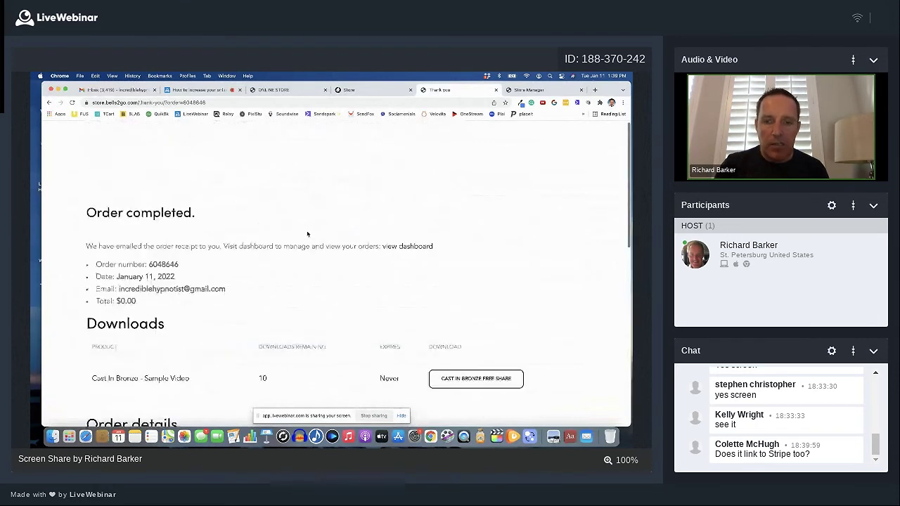
# Download the Cast In Bronze Free Share video from the completed order's downloads.
pyautogui.scroll(-3, 308, 234)
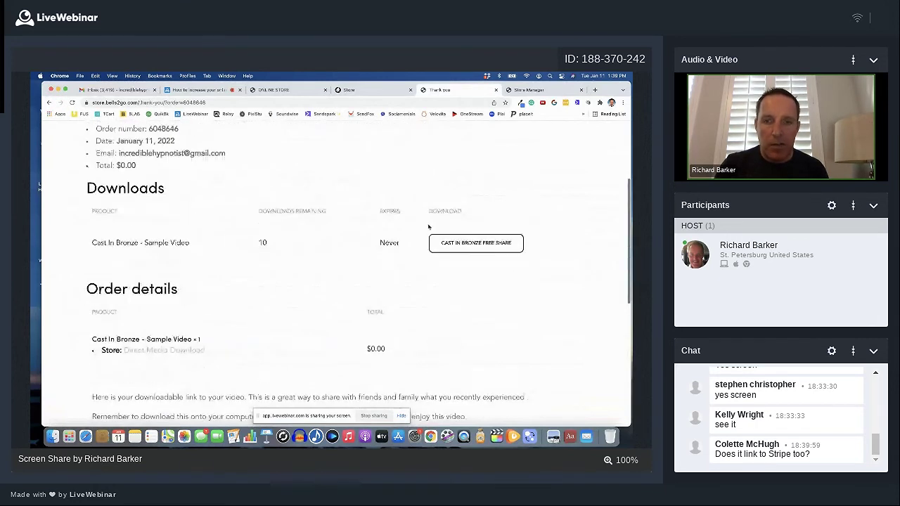
pyautogui.click(460, 245)
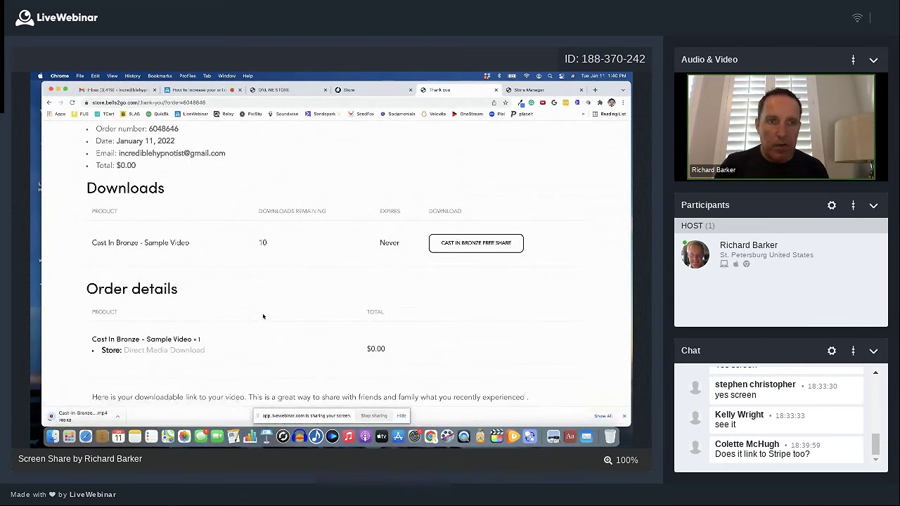
pyautogui.scroll(3, 263, 316)
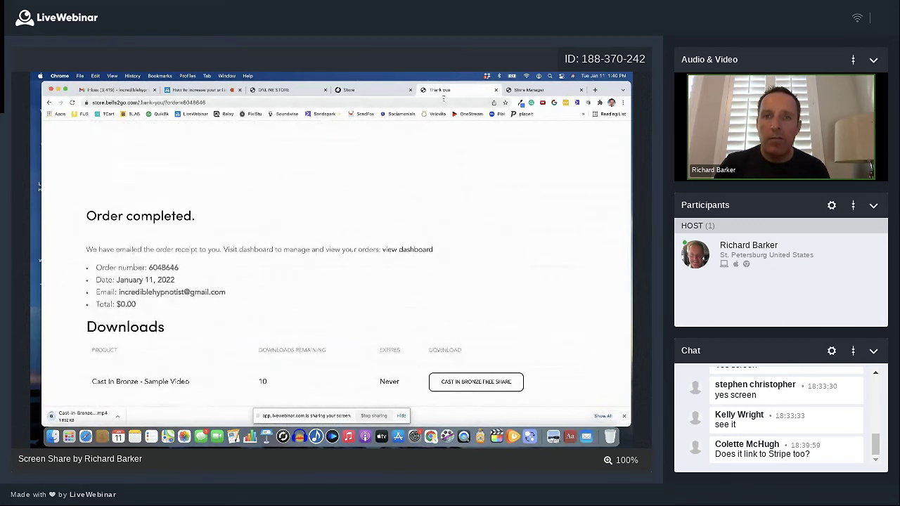
# Return to the Bells 2 Go store page, reopen its Music & Video direct download shop and look over the items.
pyautogui.click(374, 90)
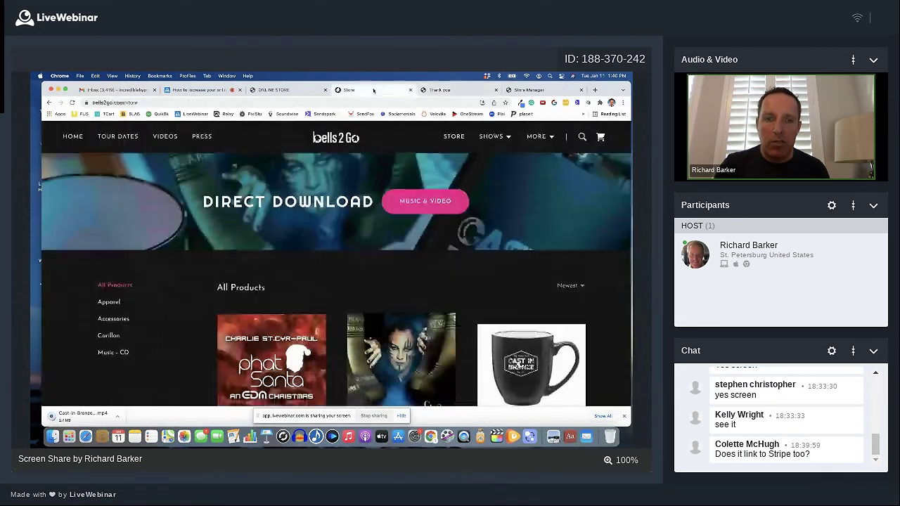
pyautogui.click(422, 204)
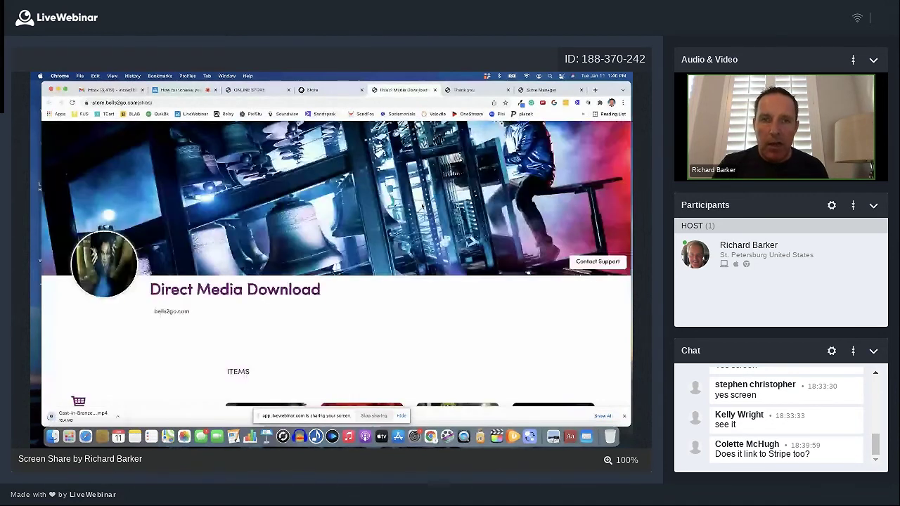
pyautogui.scroll(-1, 405, 270)
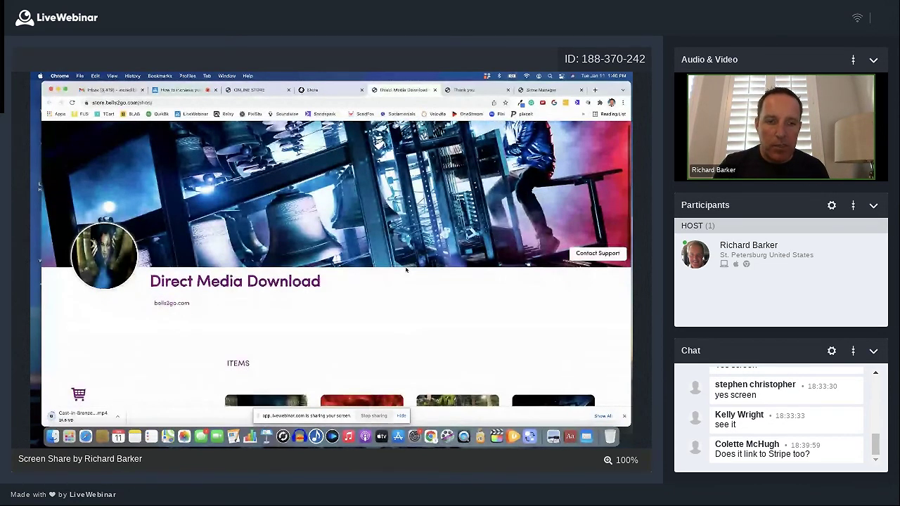
pyautogui.scroll(-5, 405, 270)
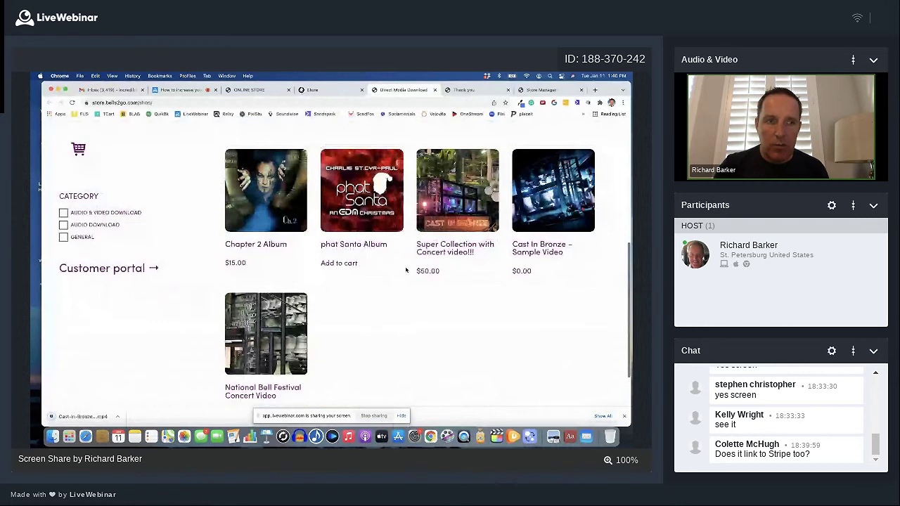
pyautogui.scroll(-2, 406, 270)
pyautogui.scroll(8, 406, 269)
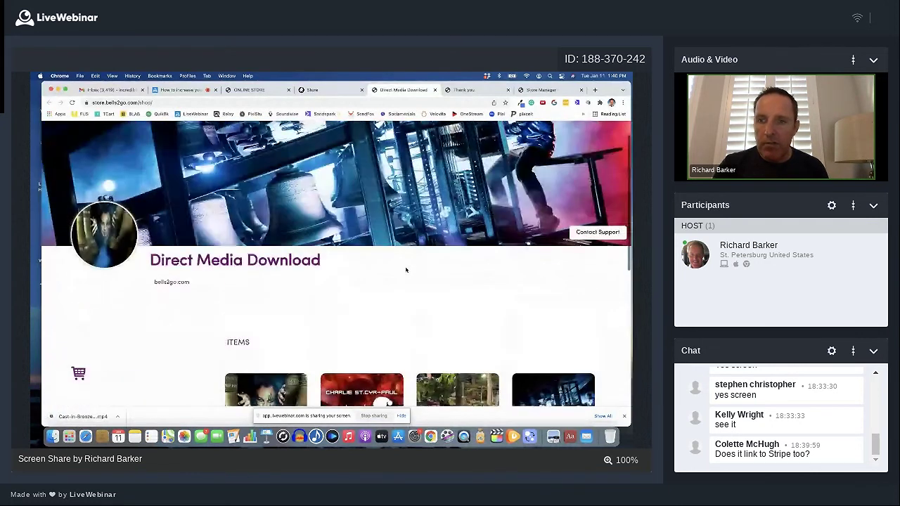
# Send the shop's support the message "when are you in Ohio" through the contact support form.
pyautogui.click(595, 243)
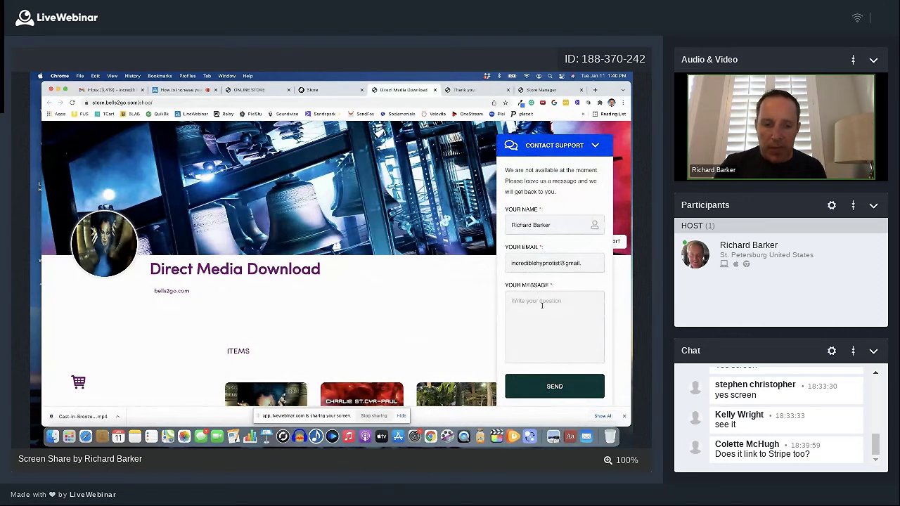
pyautogui.write('whe')
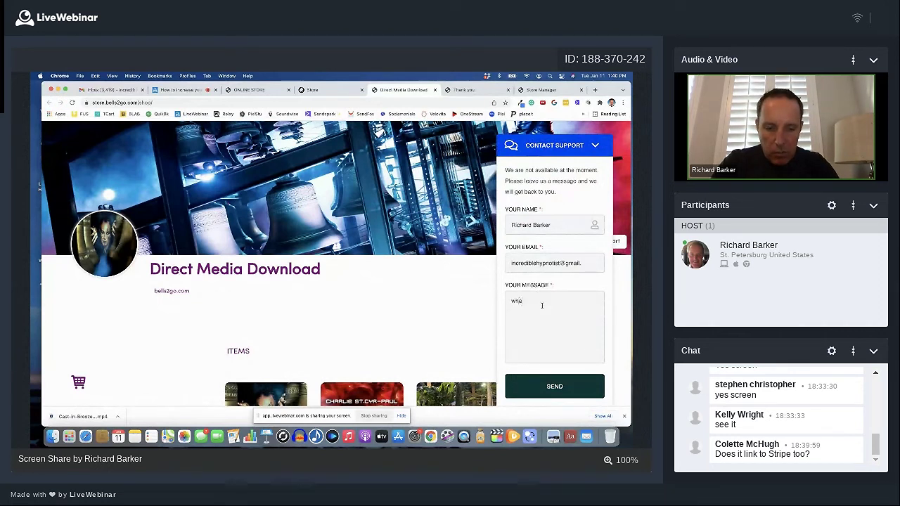
pyautogui.write('n are you in O')
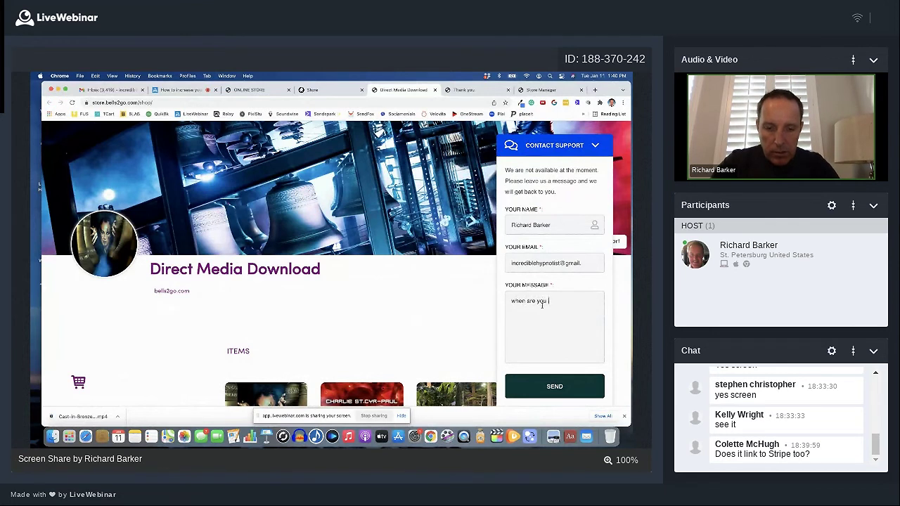
pyautogui.write('hio')
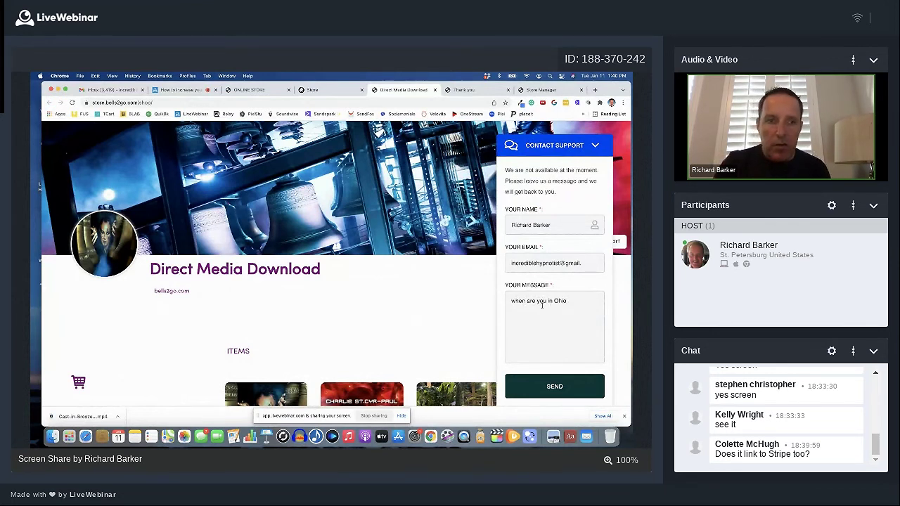
pyautogui.click(567, 387)
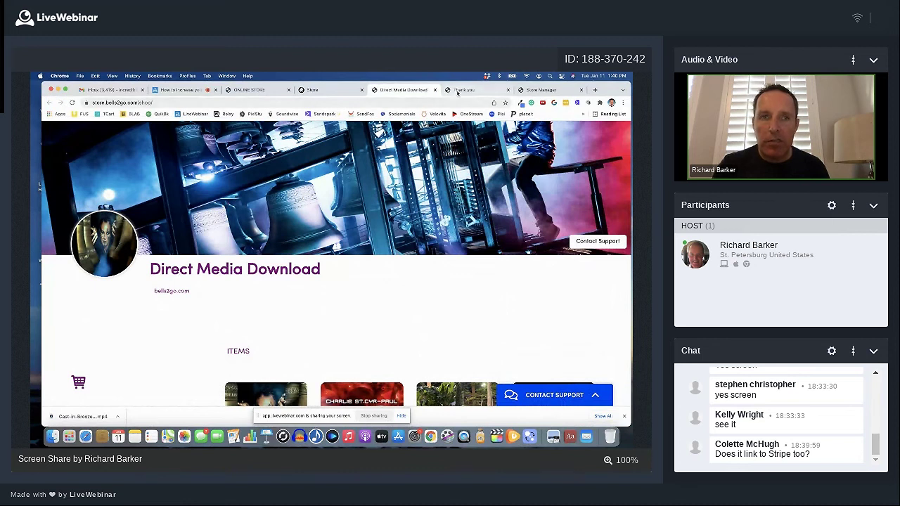
# Switch to the Gmail inbox and delete the Zillow and St Pete Hypnosis emails.
pyautogui.click(121, 90)
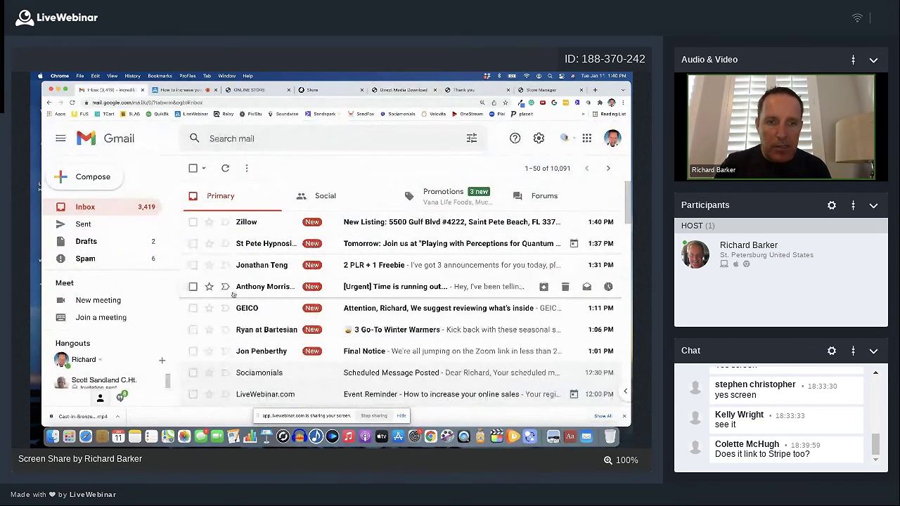
pyautogui.click(193, 243)
pyautogui.click(192, 221)
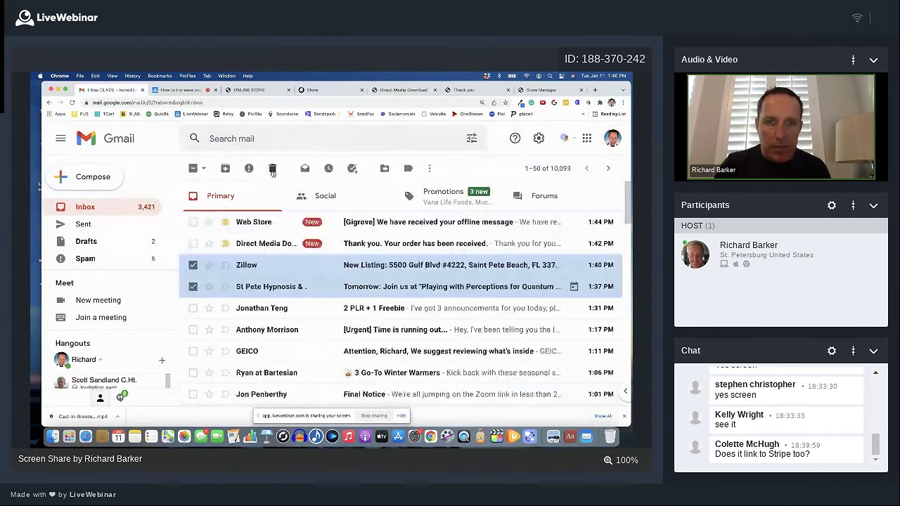
pyautogui.click(272, 170)
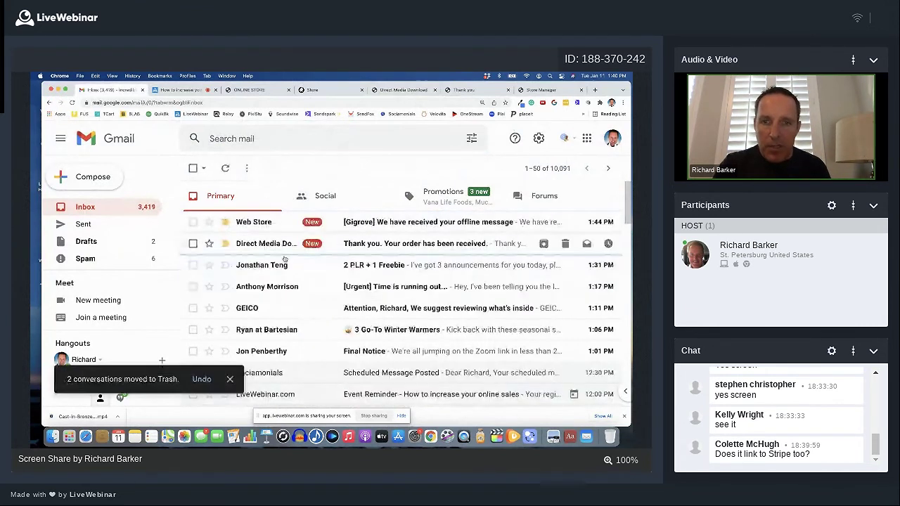
# Open the order confirmation email from Direct Media Download, examine its download link, order details and billing address, and return to the inbox.
pyautogui.click(377, 243)
pyautogui.scroll(-1, 370, 282)
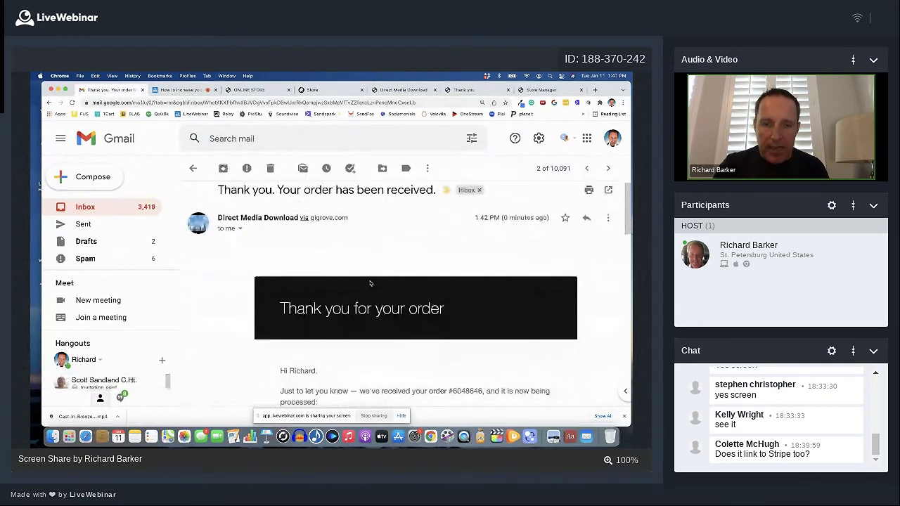
pyautogui.scroll(-1, 371, 282)
pyautogui.scroll(2, 370, 283)
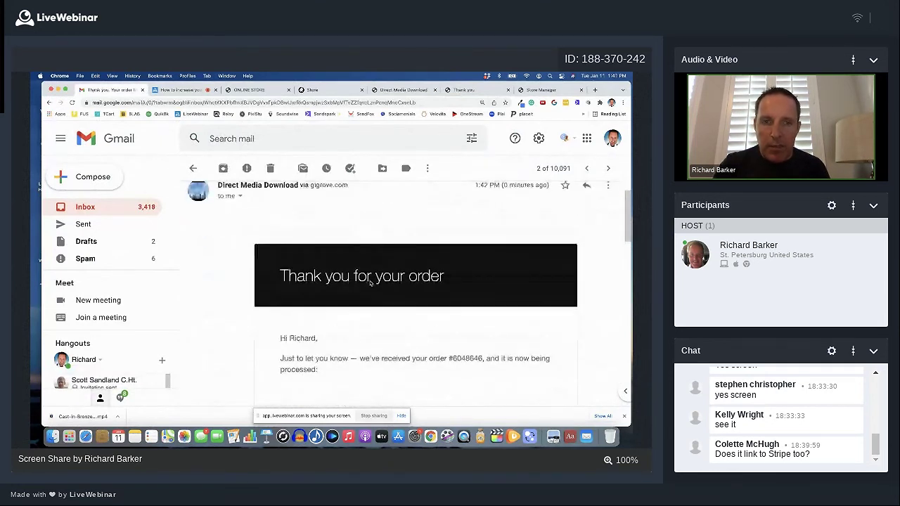
pyautogui.scroll(-3, 371, 283)
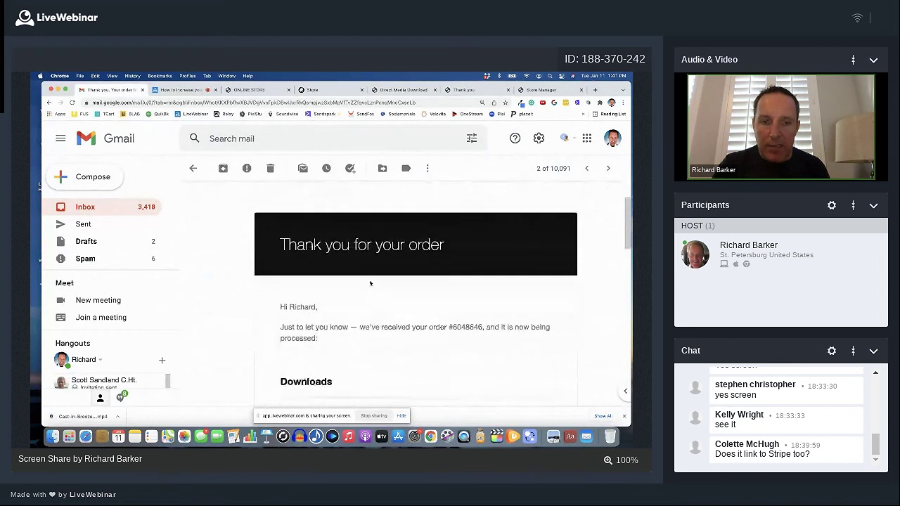
pyautogui.scroll(-2, 371, 282)
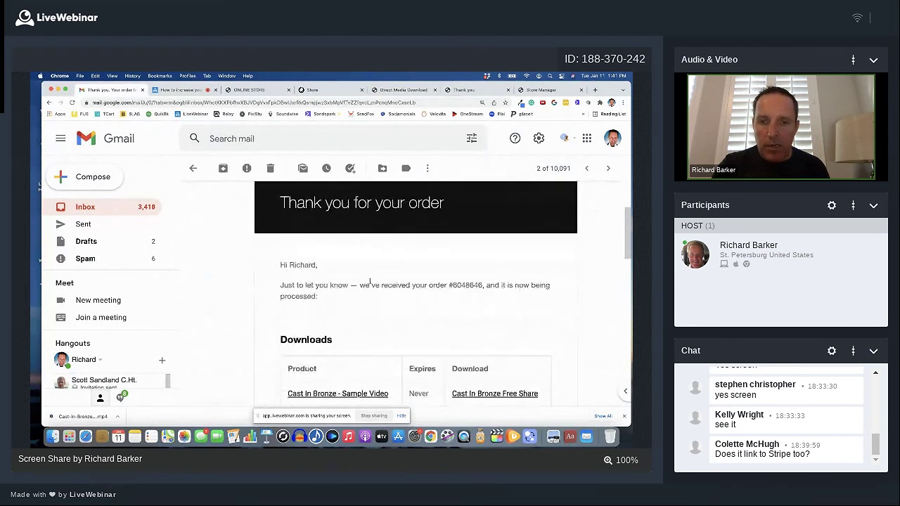
pyautogui.scroll(-1, 445, 305)
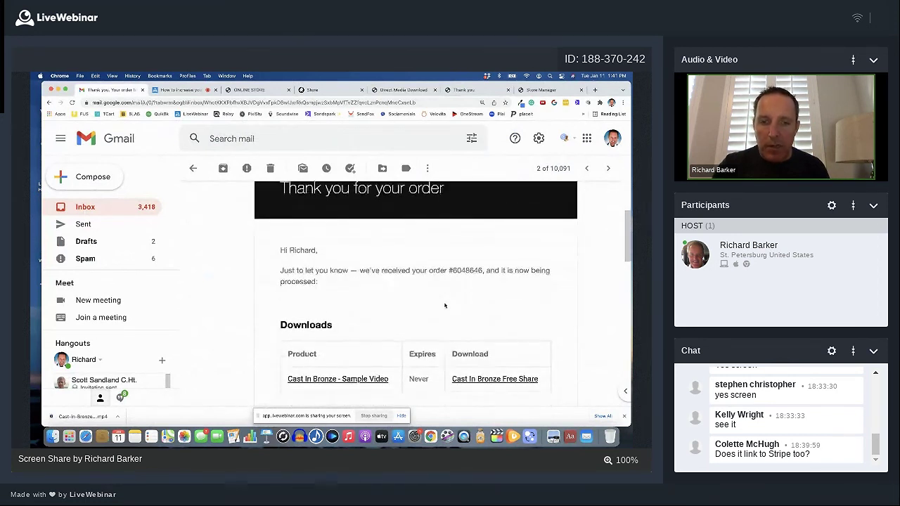
pyautogui.scroll(-5, 444, 305)
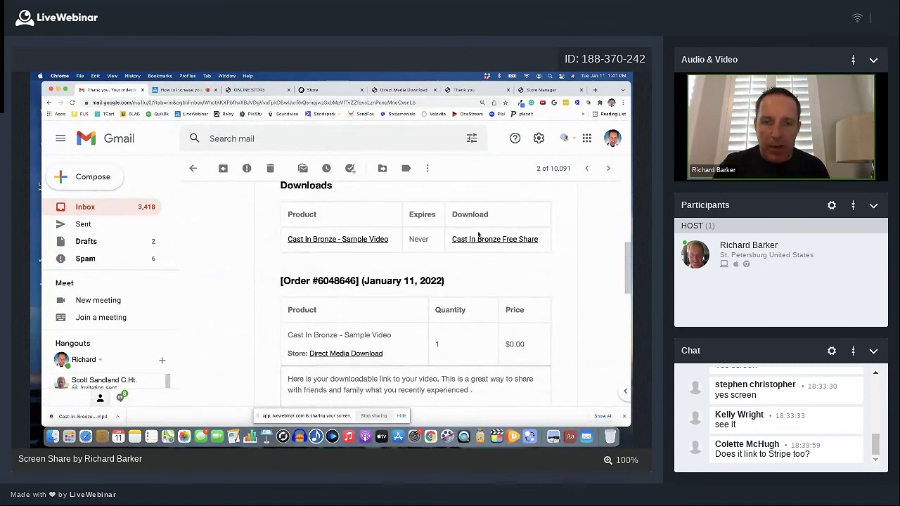
pyautogui.scroll(-3, 469, 269)
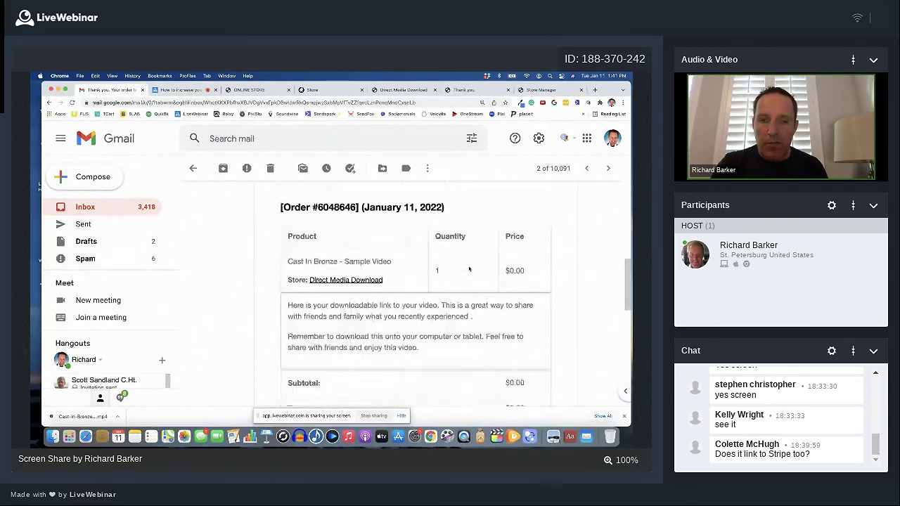
pyautogui.scroll(-2, 469, 269)
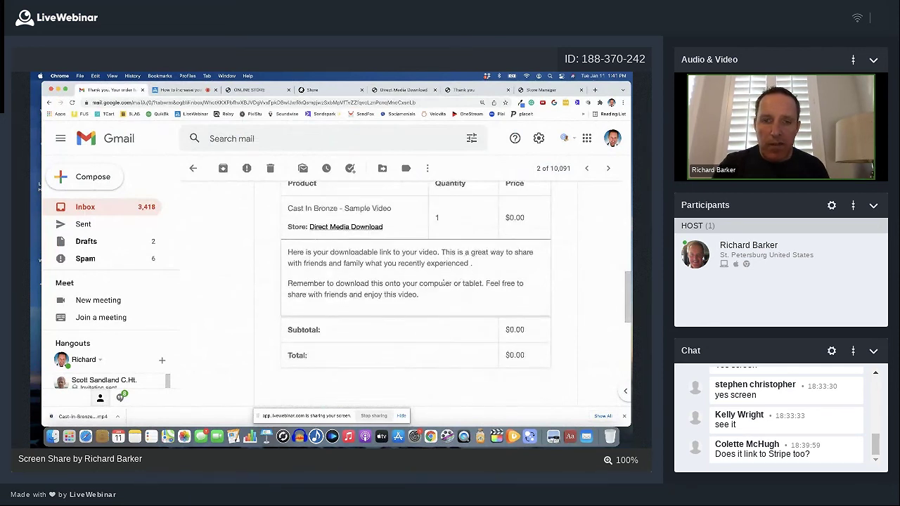
pyautogui.scroll(-6, 408, 296)
pyautogui.scroll(-8, 409, 296)
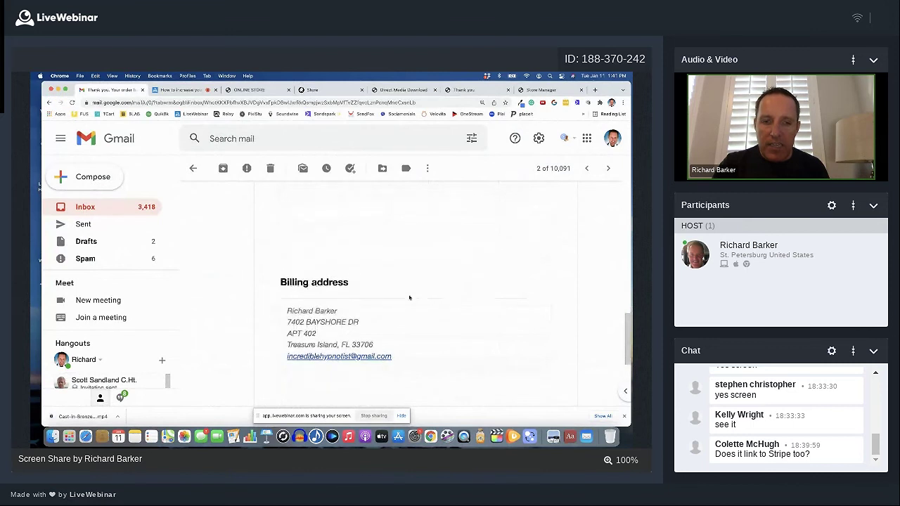
pyautogui.scroll(20, 409, 296)
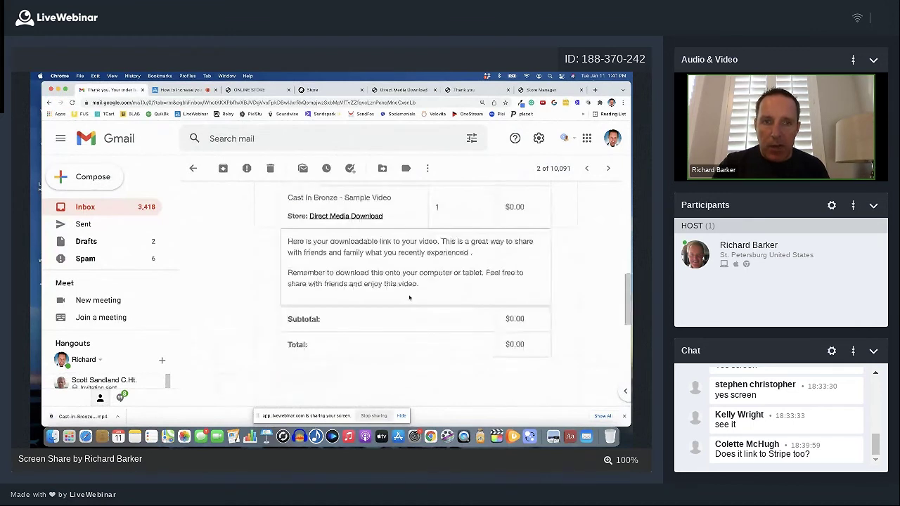
pyautogui.click(194, 169)
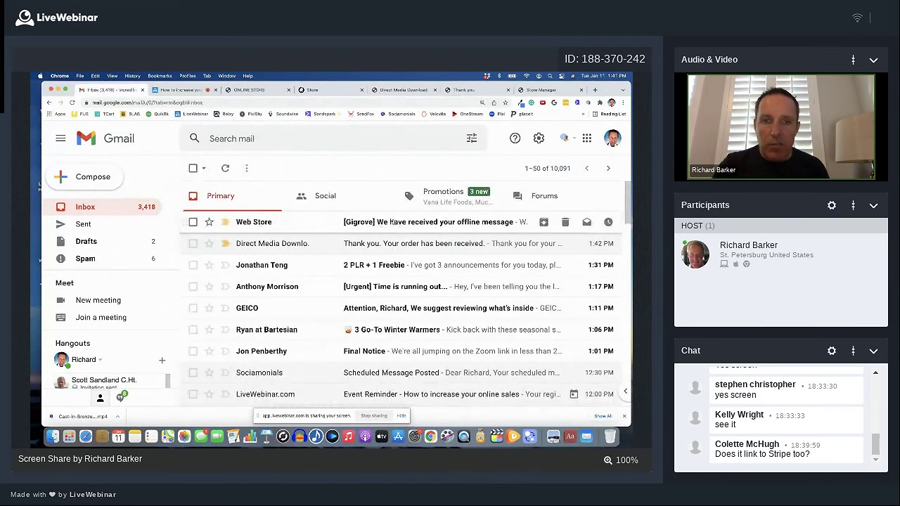
# Open the Web Store email about the received offline message and read through its recap of the submitted details.
pyautogui.click(394, 224)
pyautogui.scroll(-4, 393, 225)
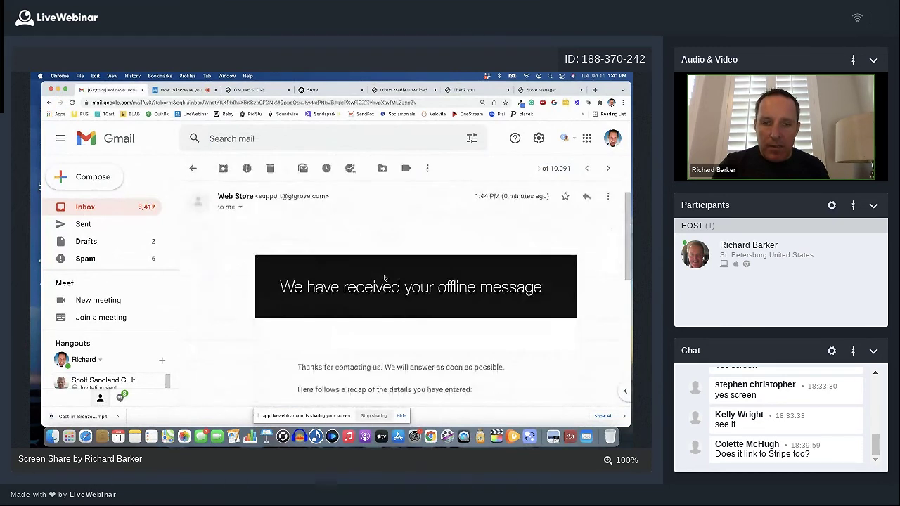
pyautogui.scroll(-2, 384, 276)
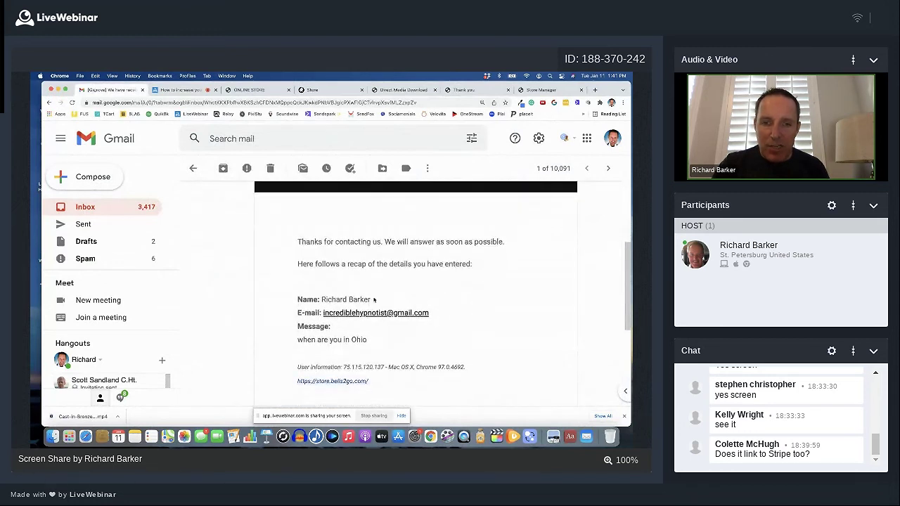
pyautogui.scroll(-2, 364, 338)
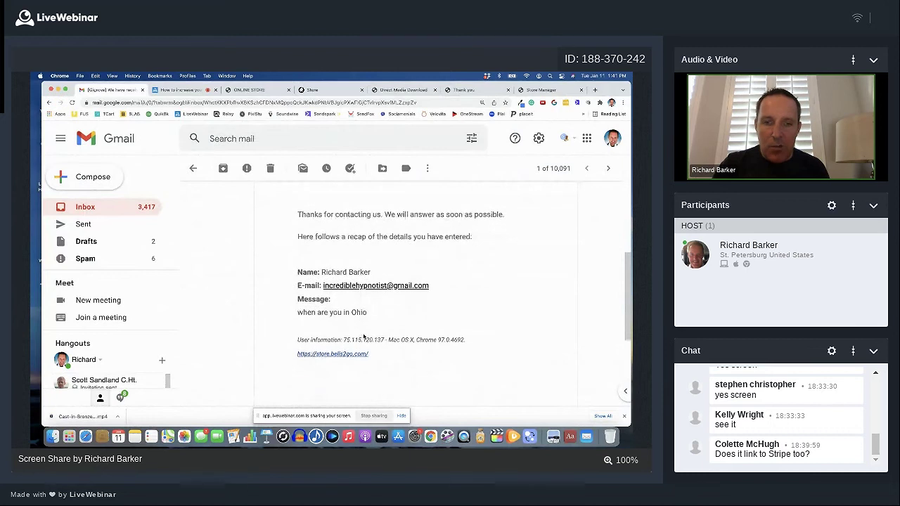
pyautogui.scroll(-2, 364, 337)
pyautogui.scroll(1, 364, 337)
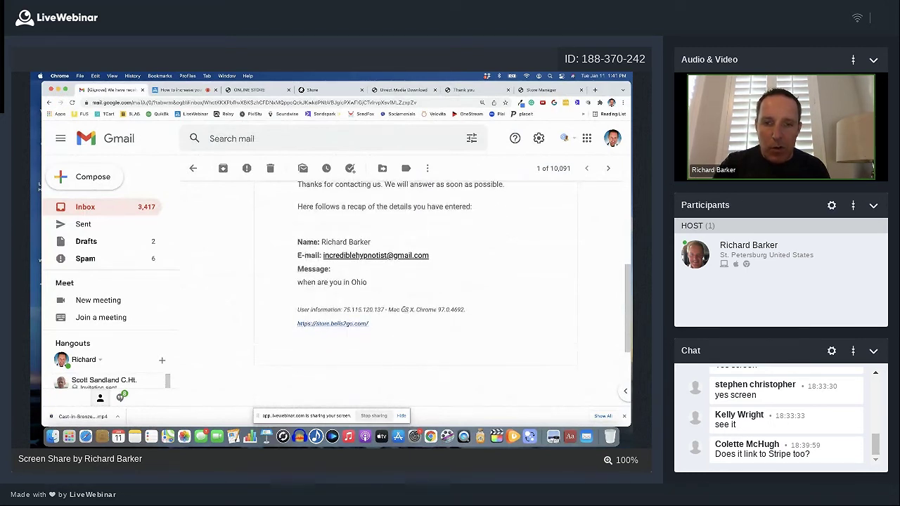
pyautogui.scroll(6, 401, 287)
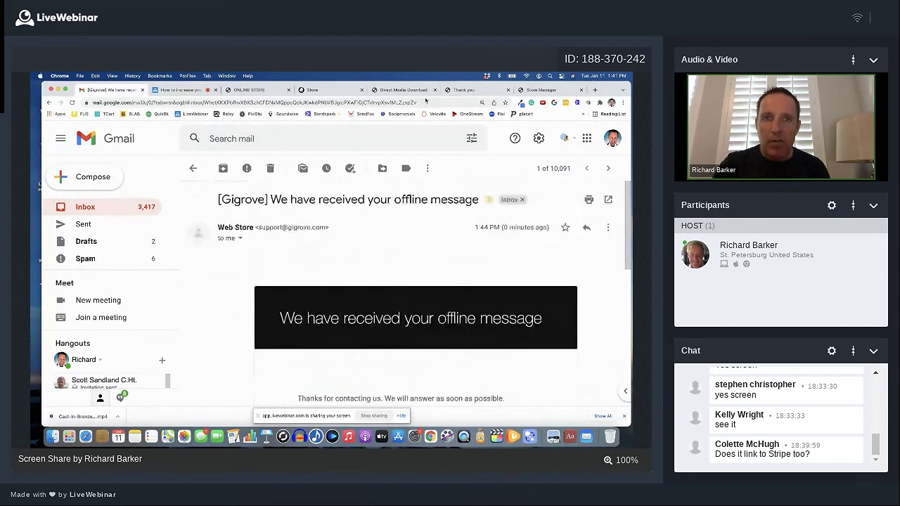
# Return to the LiveWebinar room page and stop sharing the screen.
pyautogui.click(331, 92)
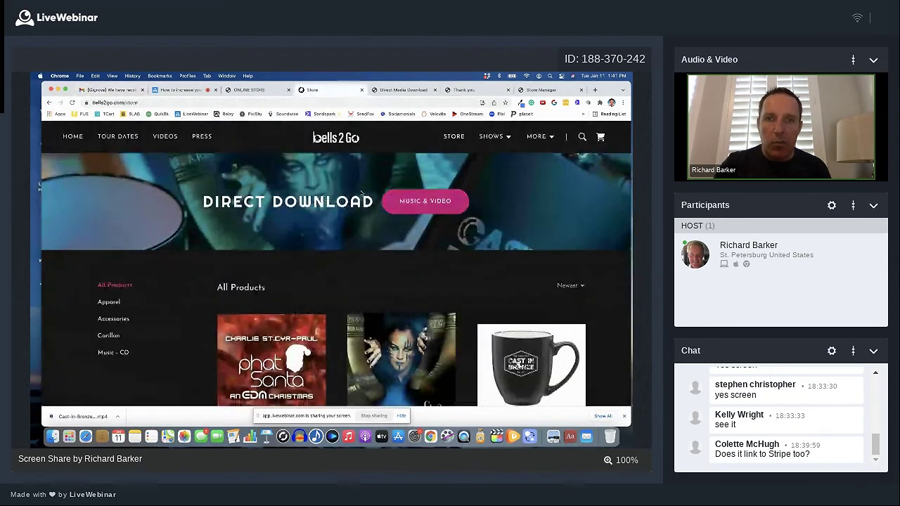
pyautogui.click(265, 91)
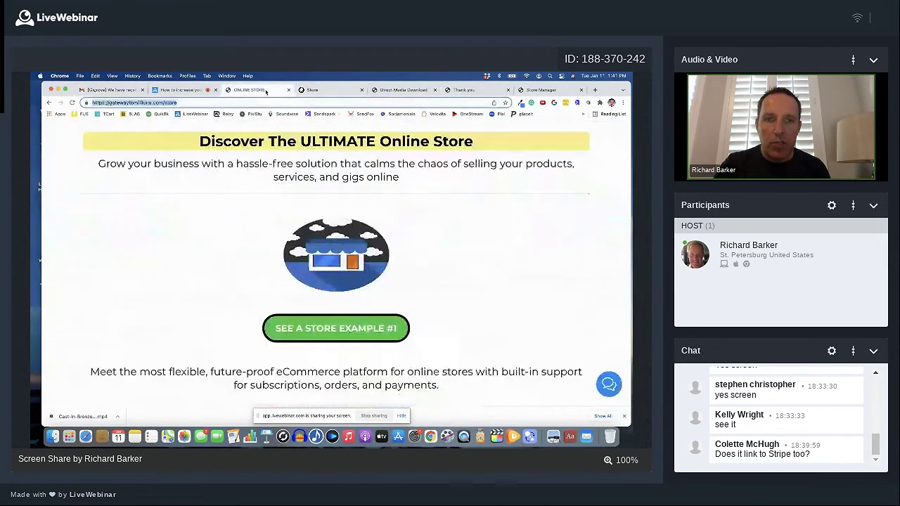
pyautogui.click(313, 90)
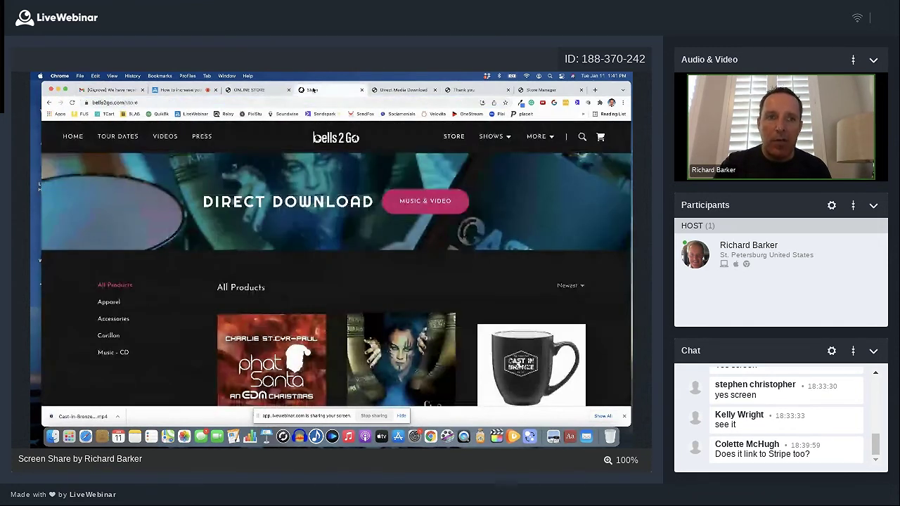
pyautogui.click(190, 93)
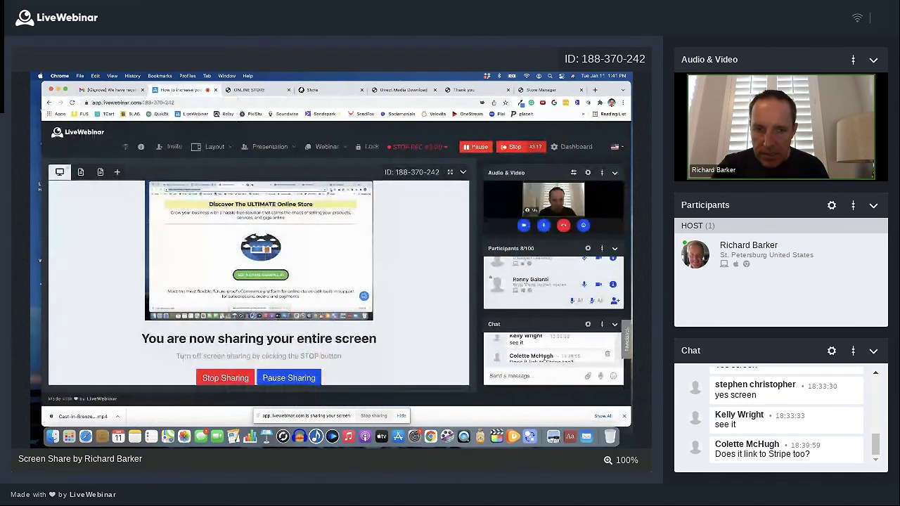
pyautogui.click(225, 378)
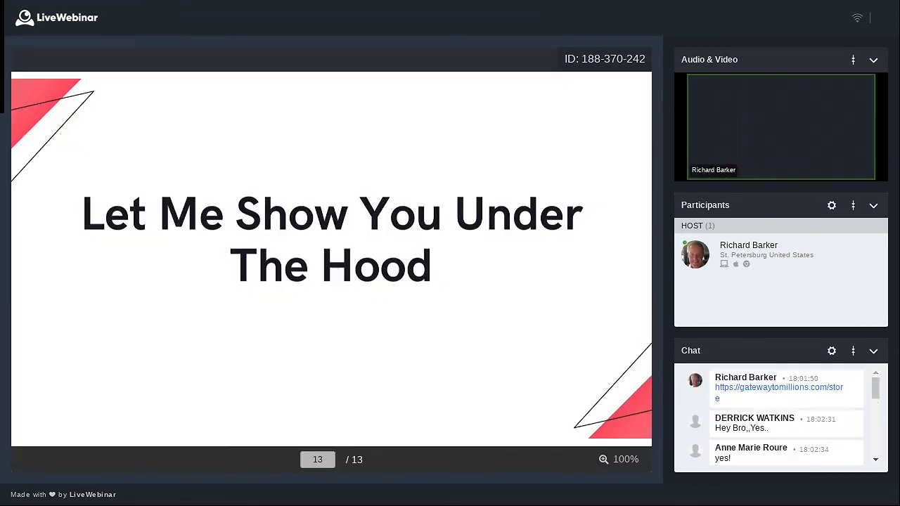
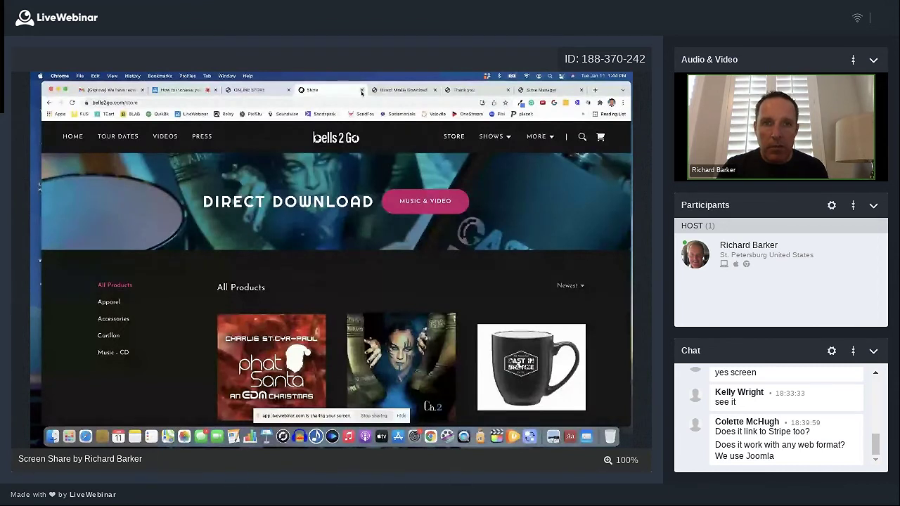
# Close the Bells 2 Go store, Direct Media Download and Thank you pages to get to the Store Manager.
pyautogui.click(361, 91)
pyautogui.click(361, 91)
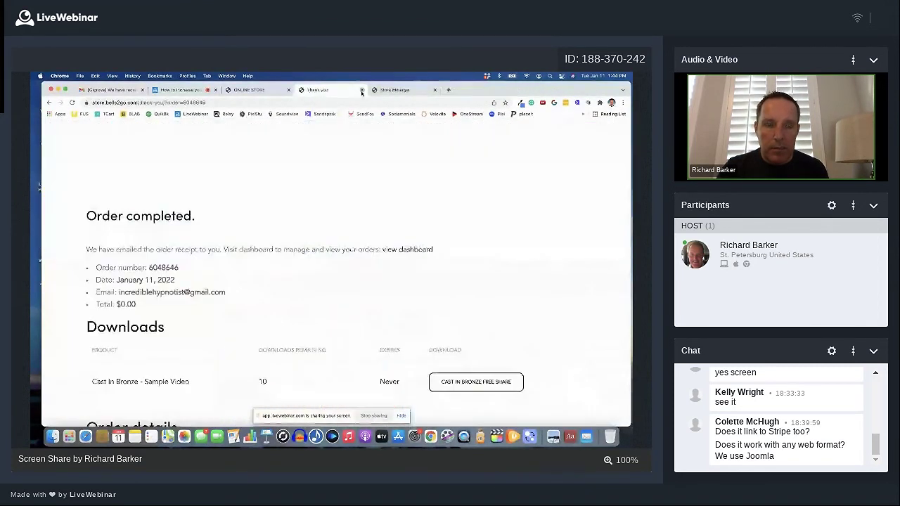
pyautogui.click(361, 91)
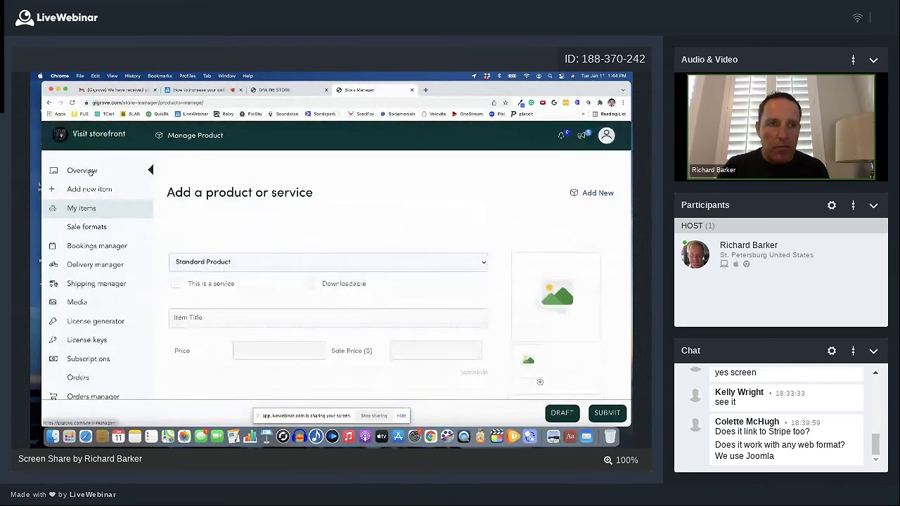
# Open the store dashboard overview and examine the sales report, store analytics, sales by product, product stats and top regions.
pyautogui.click(90, 172)
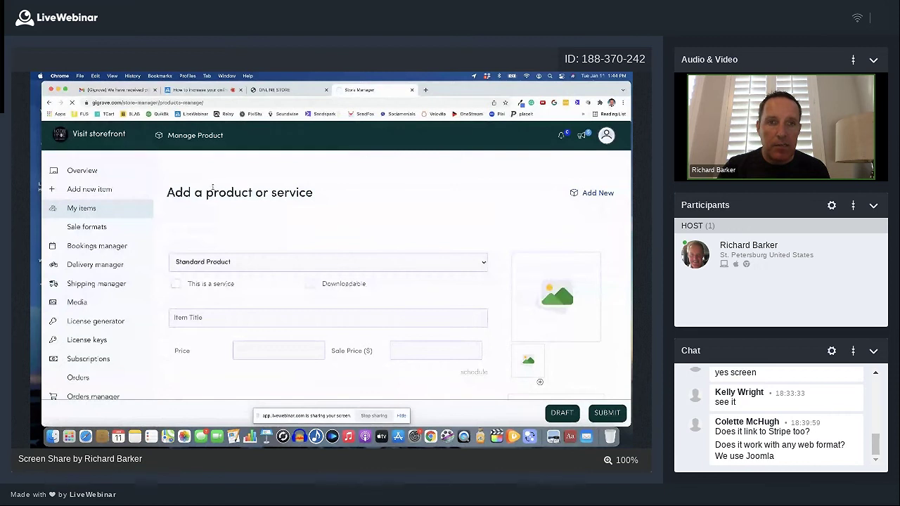
pyautogui.click(131, 169)
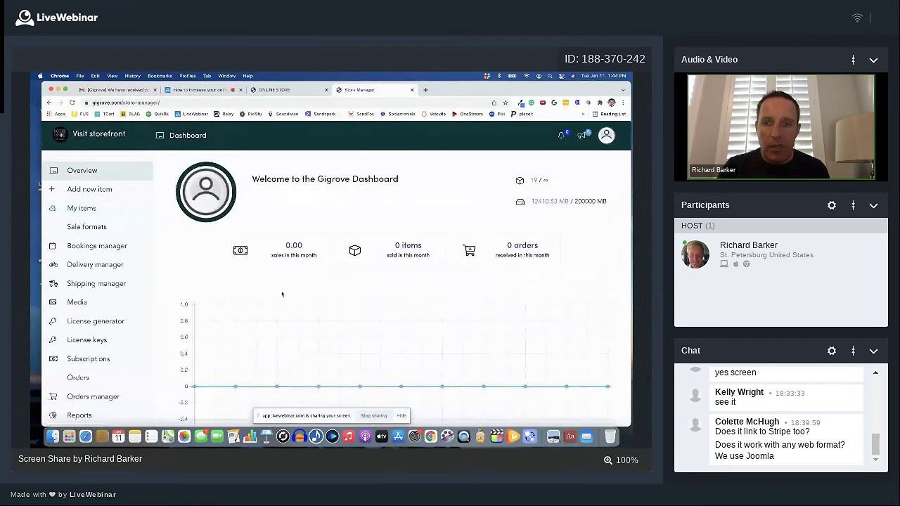
pyautogui.scroll(-1, 282, 294)
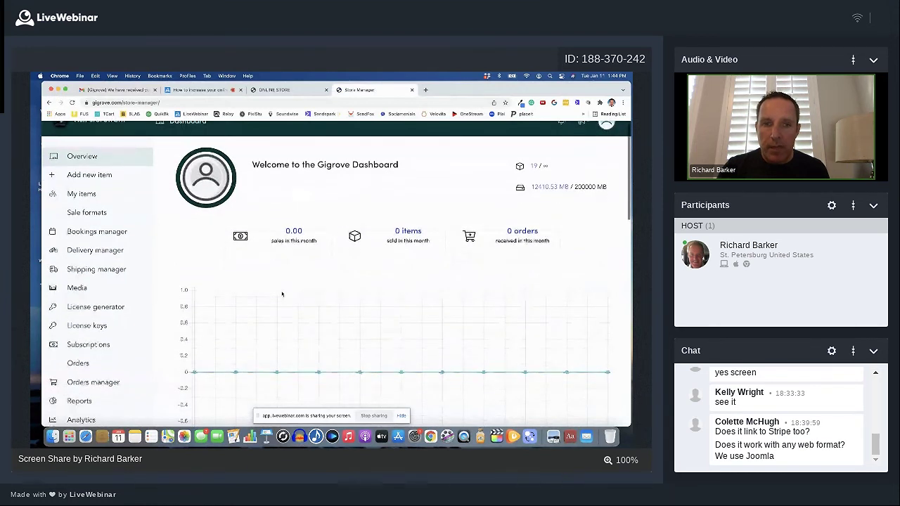
pyautogui.scroll(-3, 282, 293)
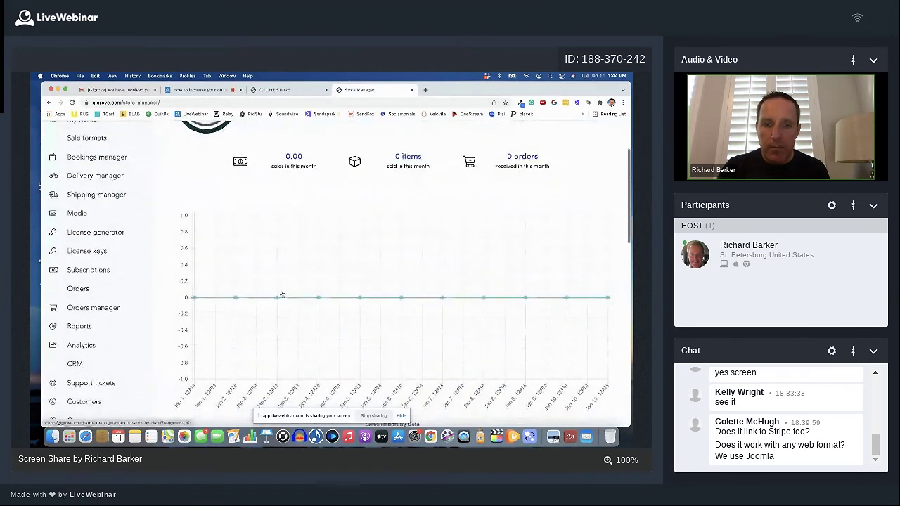
pyautogui.scroll(-6, 282, 294)
pyautogui.scroll(-2, 282, 295)
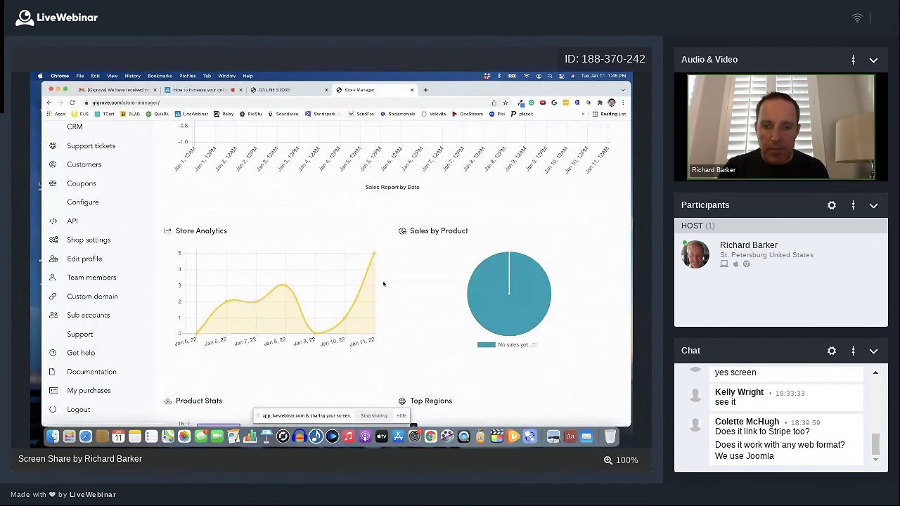
pyautogui.scroll(-1, 383, 283)
pyautogui.scroll(-5, 384, 283)
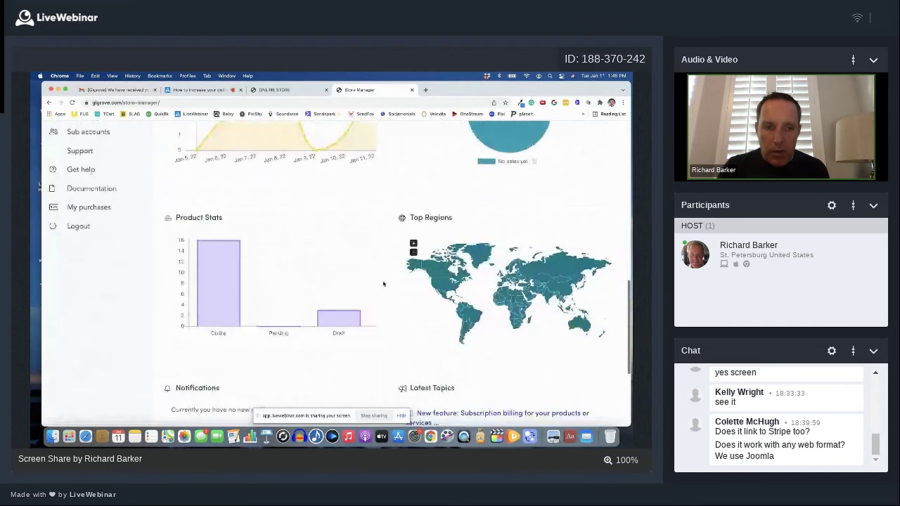
pyautogui.moveTo(215, 305)
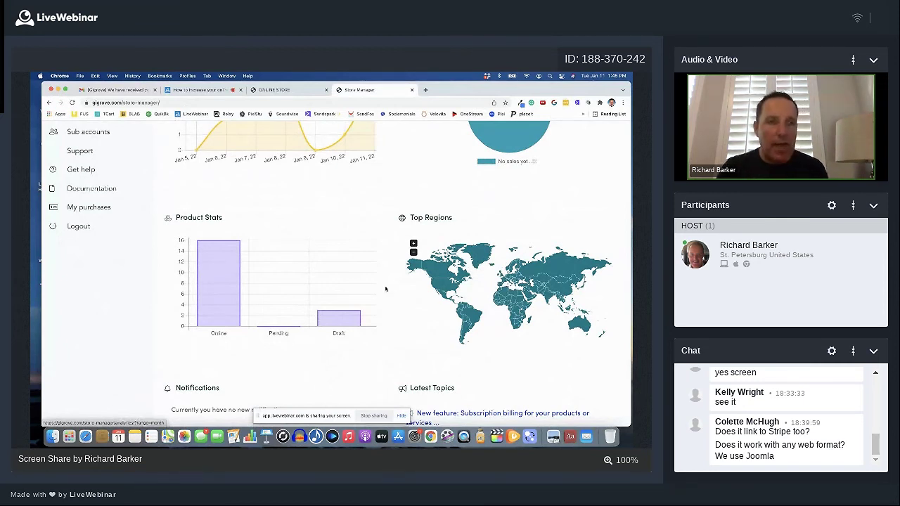
pyautogui.click(386, 289)
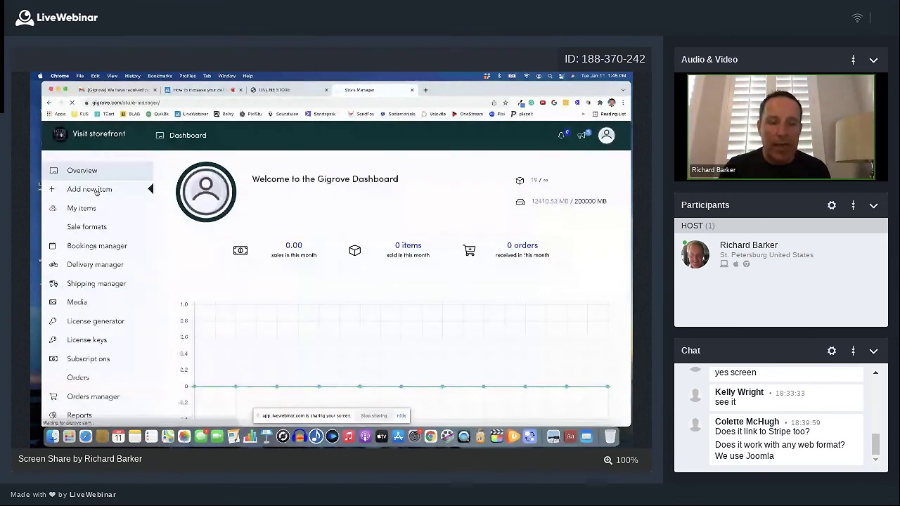
# Start adding a new item, set its type to Bookable Service and mark it as a service.
pyautogui.click(97, 192)
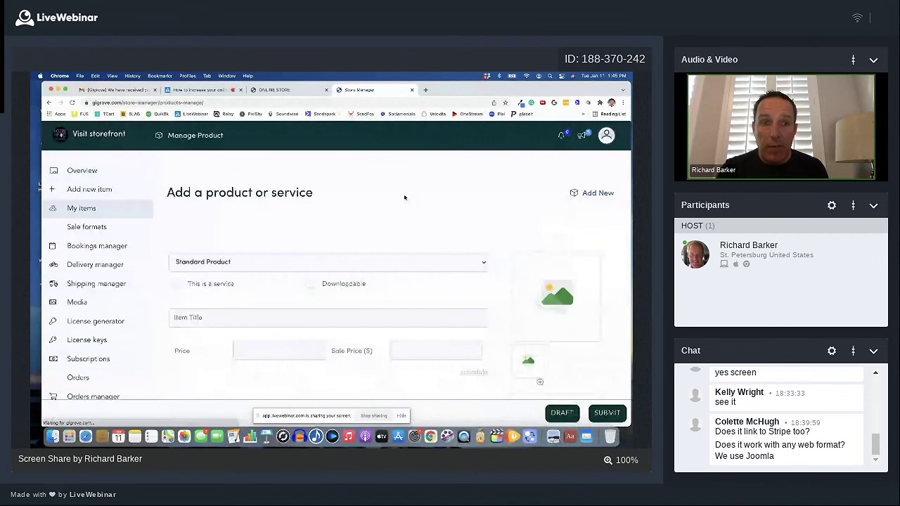
pyautogui.scroll(-1, 405, 198)
pyautogui.scroll(-3, 404, 197)
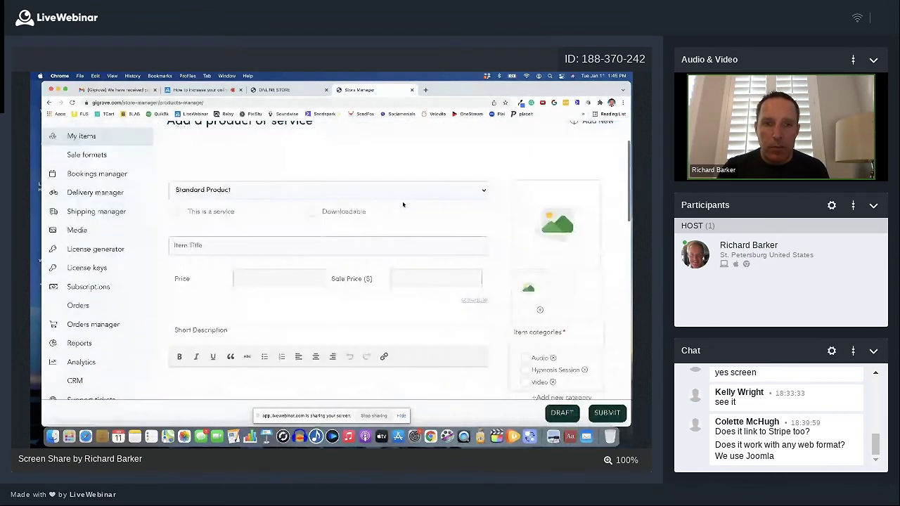
pyautogui.click(404, 191)
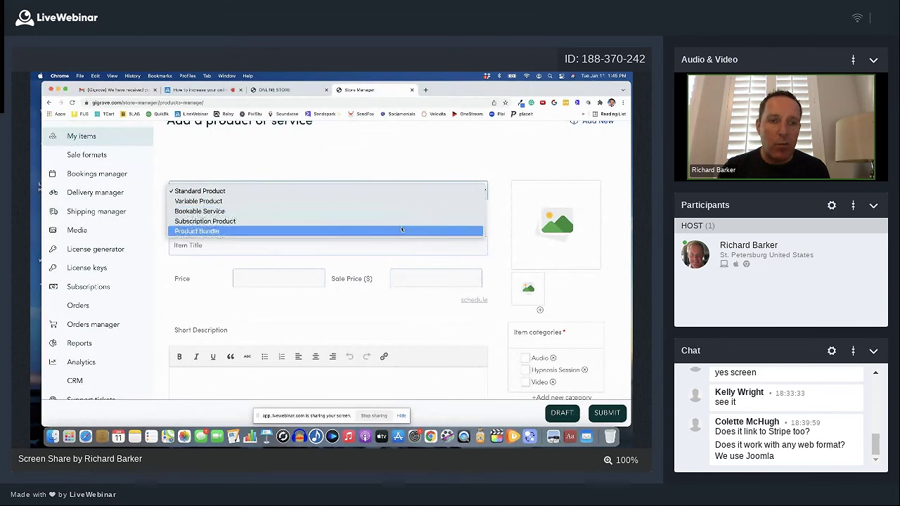
pyautogui.click(357, 211)
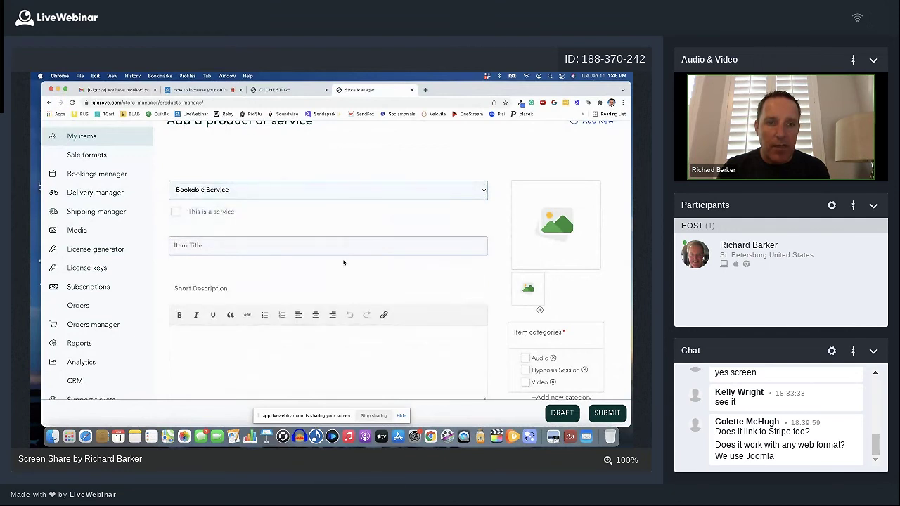
pyautogui.click(176, 212)
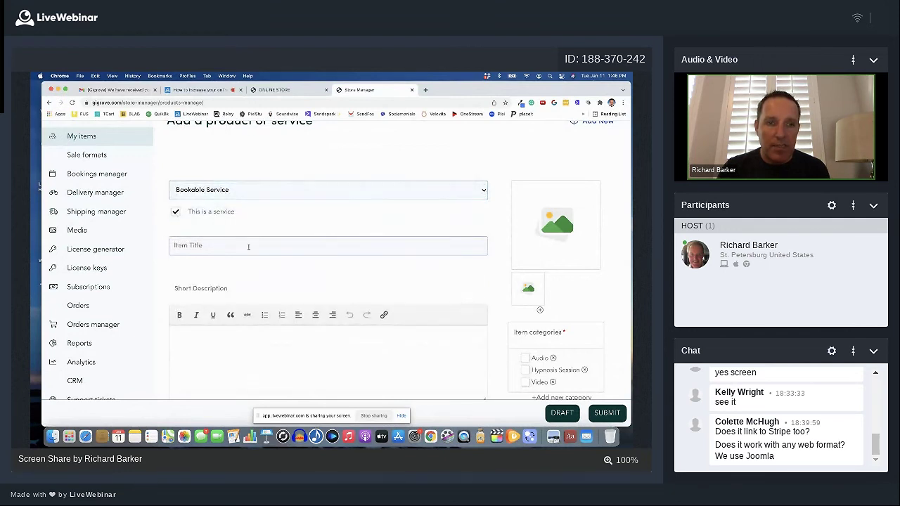
# Examine the bookable service form, from title, descriptions, categories and payment gateway to the booking, tax, availability, cost and advanced options.
pyautogui.scroll(-2, 249, 260)
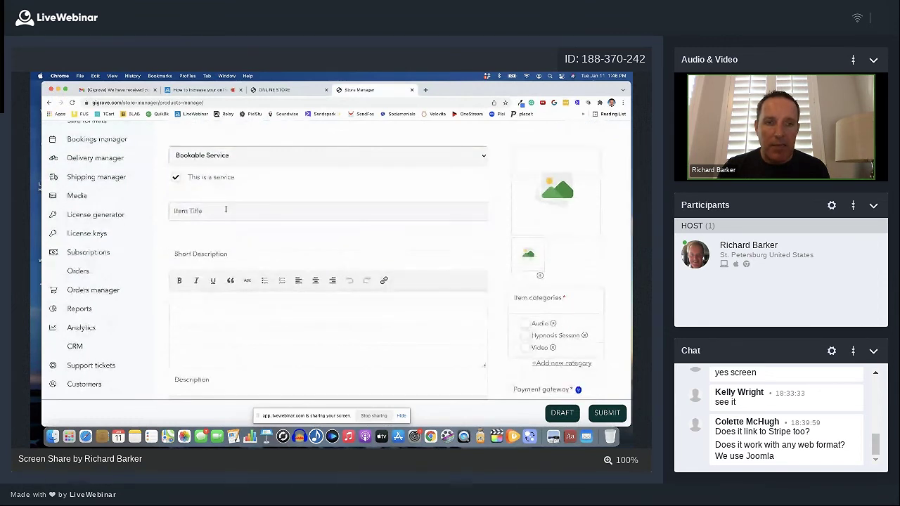
pyautogui.scroll(-6, 243, 243)
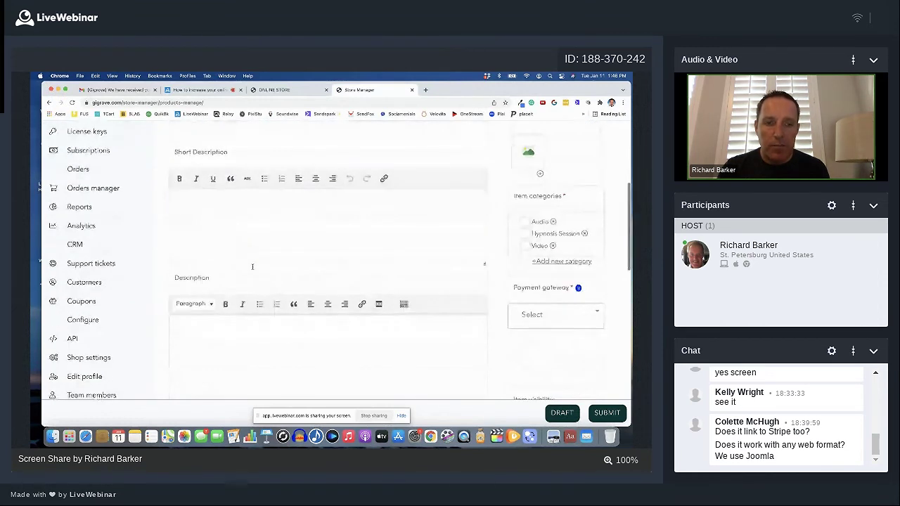
pyautogui.scroll(-12, 253, 266)
pyautogui.scroll(-10, 253, 269)
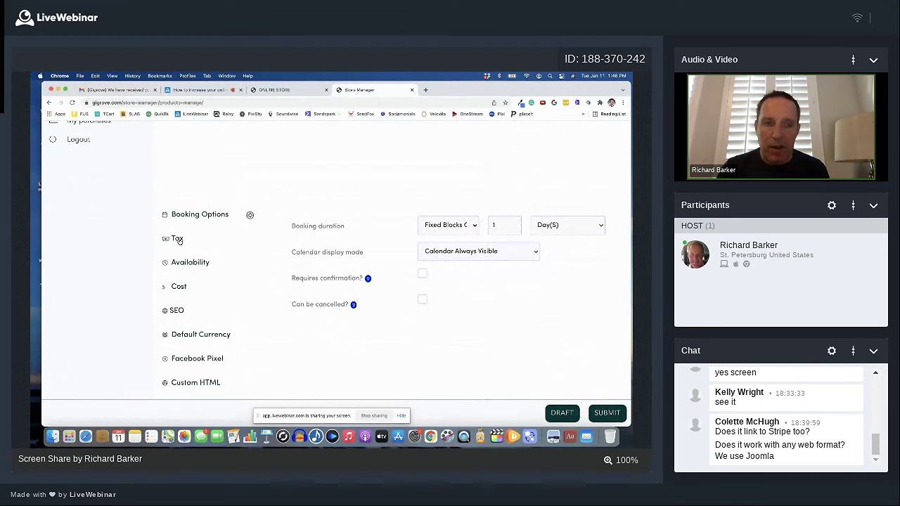
pyautogui.scroll(-2, 198, 236)
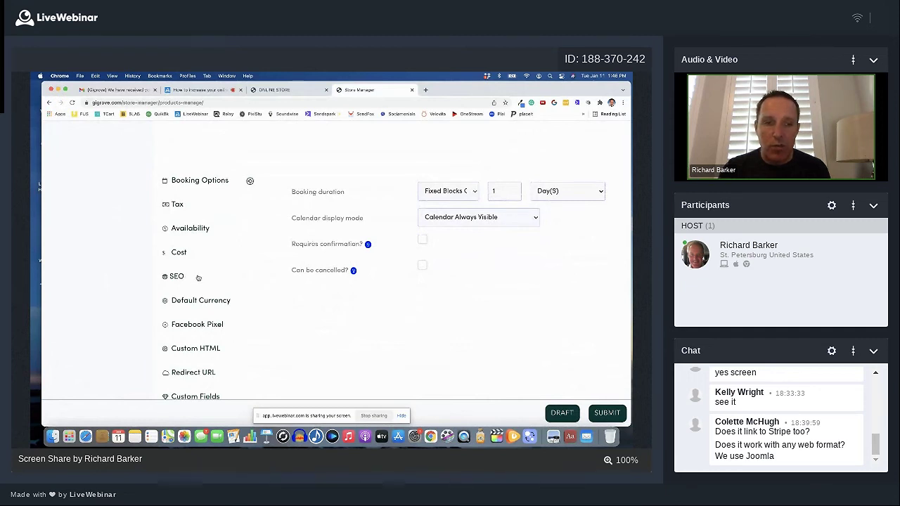
pyautogui.scroll(-3, 190, 276)
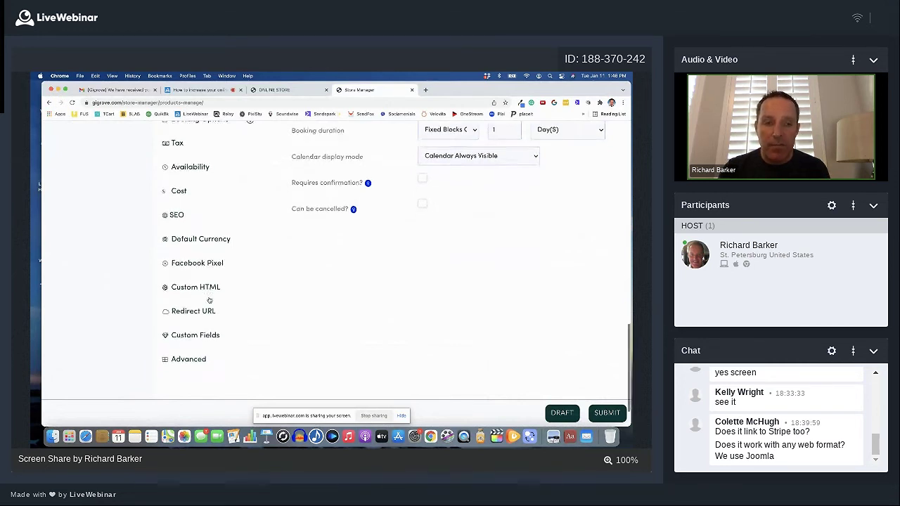
pyautogui.scroll(-2, 209, 300)
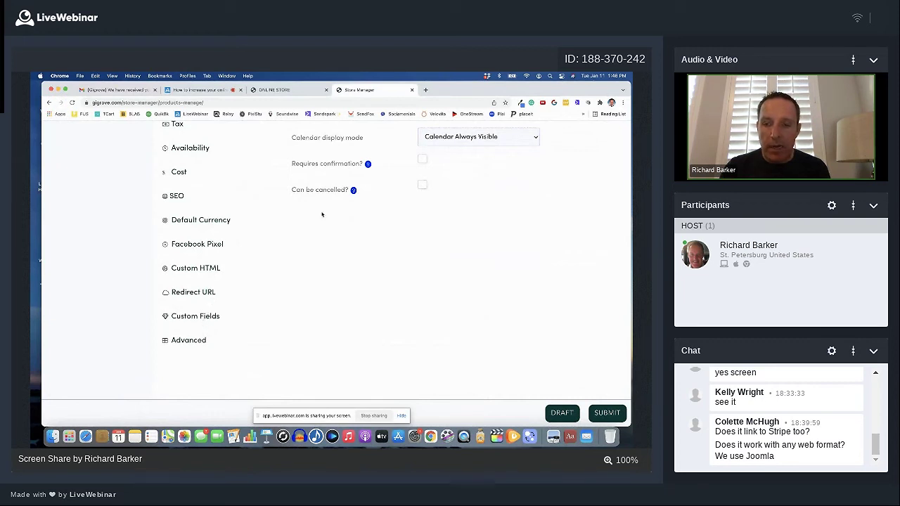
pyautogui.scroll(10, 322, 215)
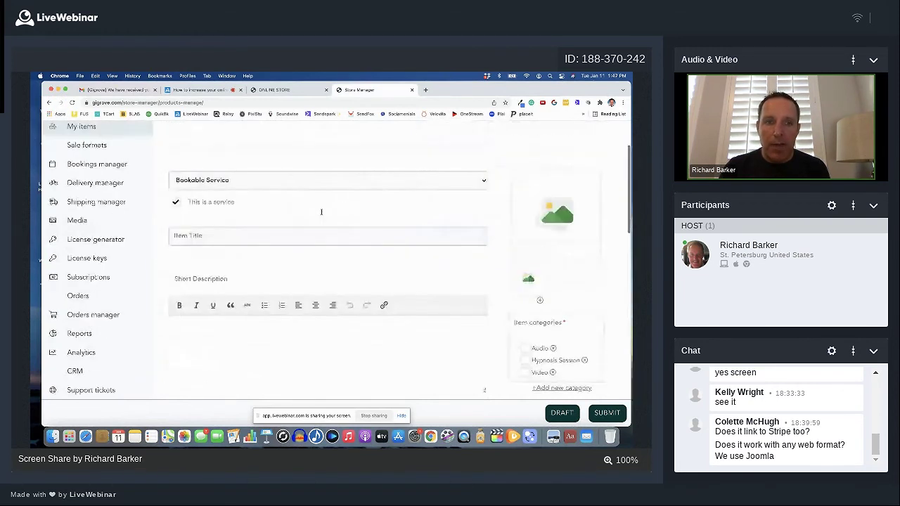
pyautogui.scroll(2, 322, 212)
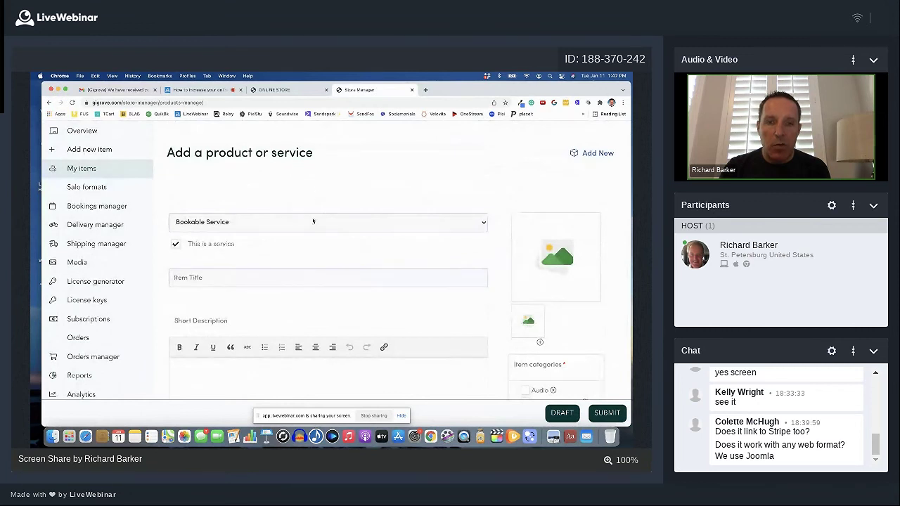
# Change the item type to Standard Product, unmark it as a service and mark it as downloadable.
pyautogui.click(311, 222)
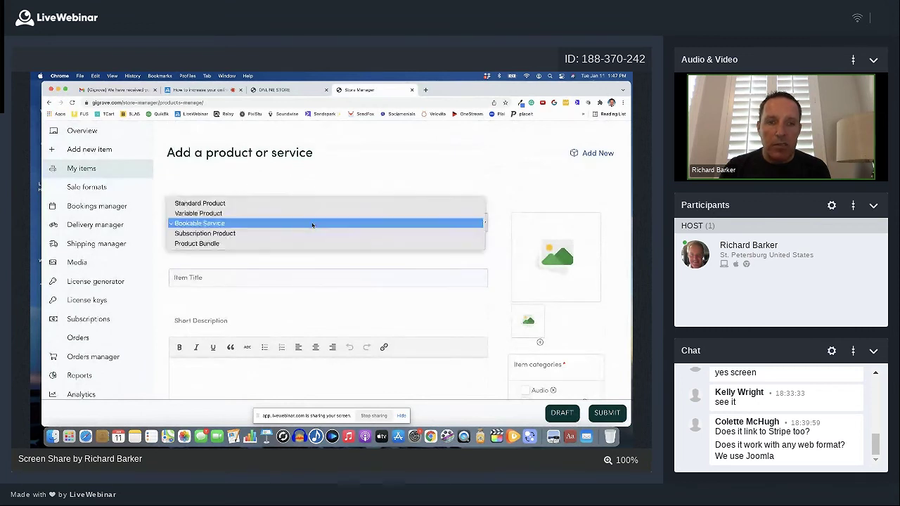
pyautogui.click(263, 204)
pyautogui.scroll(-1, 187, 212)
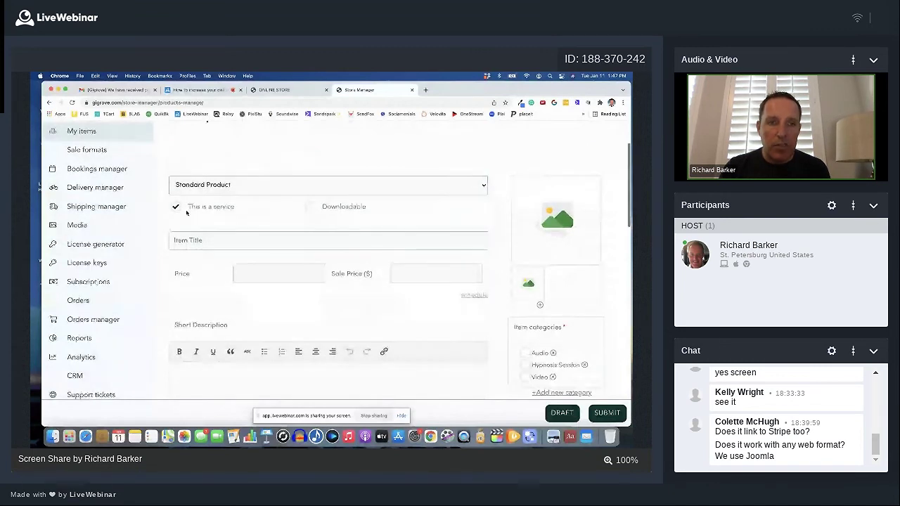
pyautogui.click(176, 207)
pyautogui.click(310, 207)
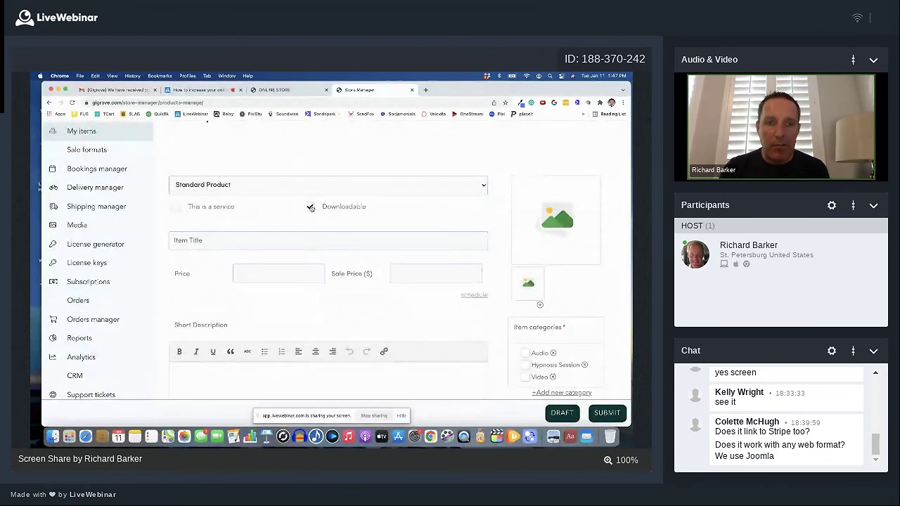
# Title the item "Download special video" and set its price to 25.
pyautogui.click(297, 240)
pyautogui.write('Download spe')
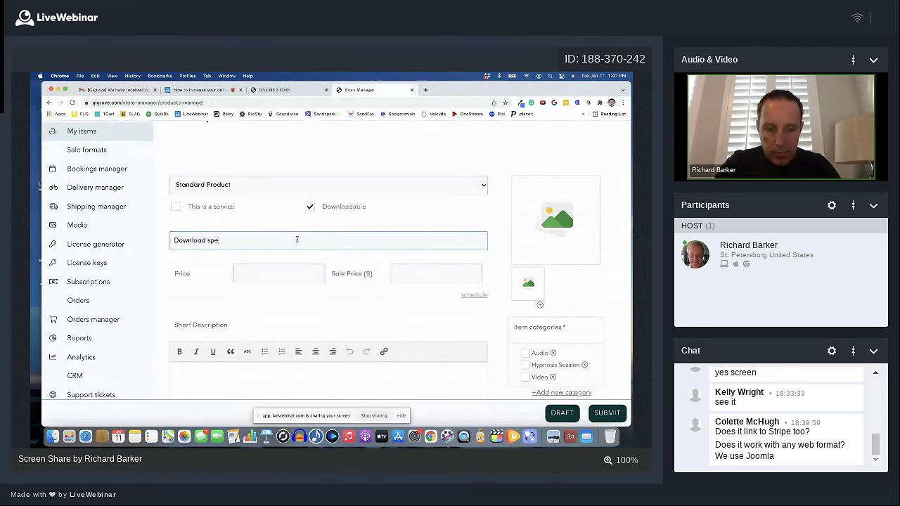
pyautogui.write('cial video')
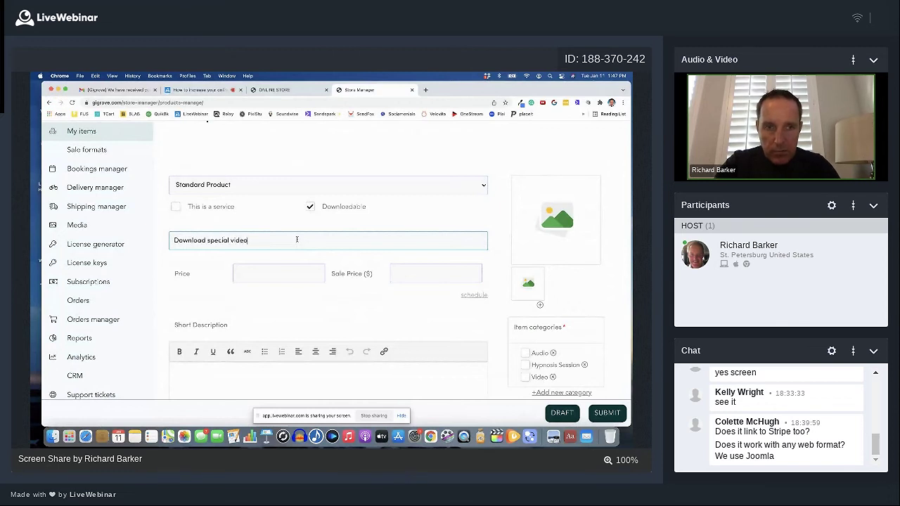
pyautogui.click(291, 276)
pyautogui.write('25')
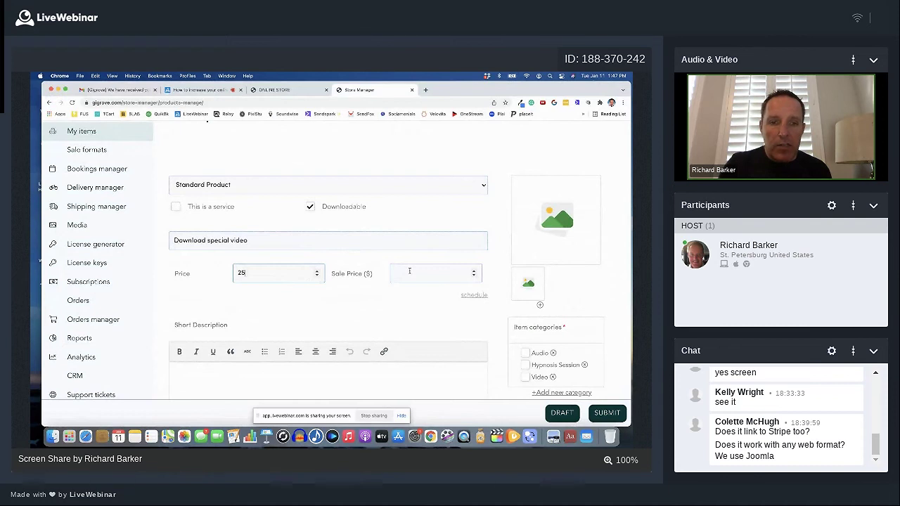
# Set the Book a Show picture as the item's main image.
pyautogui.click(556, 229)
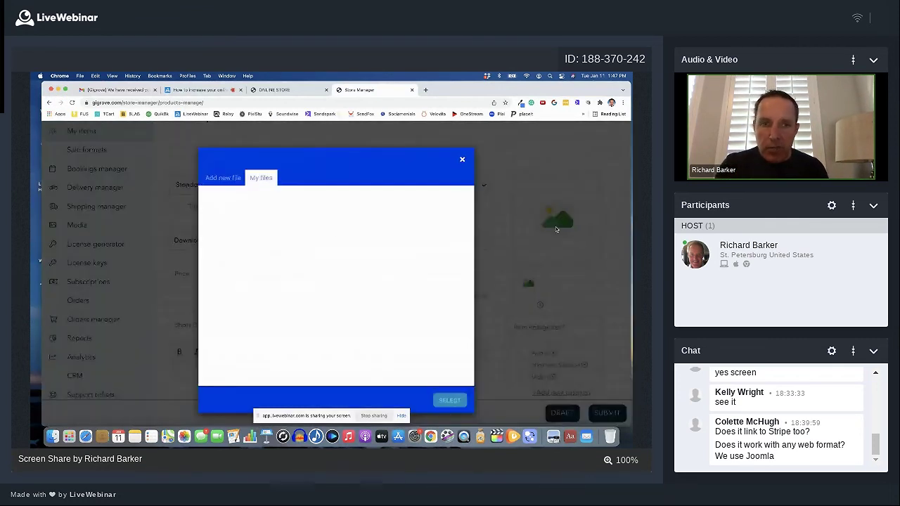
pyautogui.click(224, 178)
pyautogui.click(288, 269)
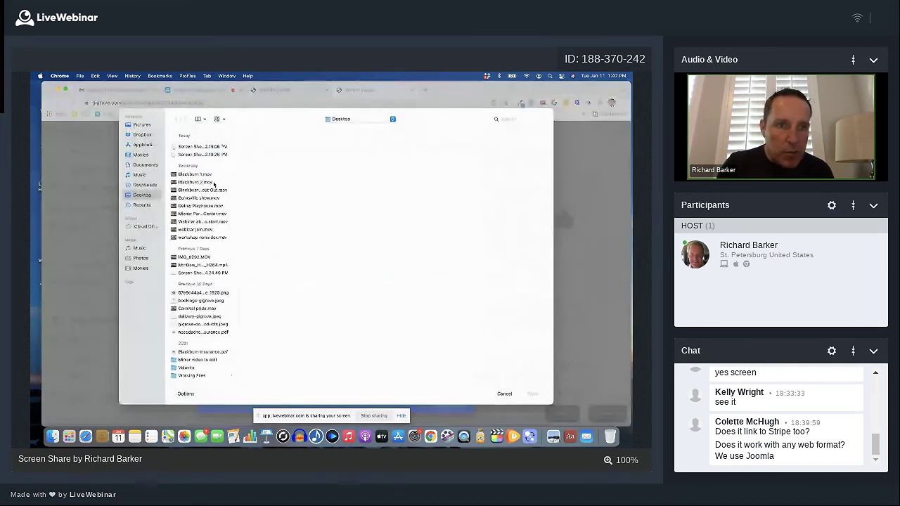
pyautogui.click(146, 185)
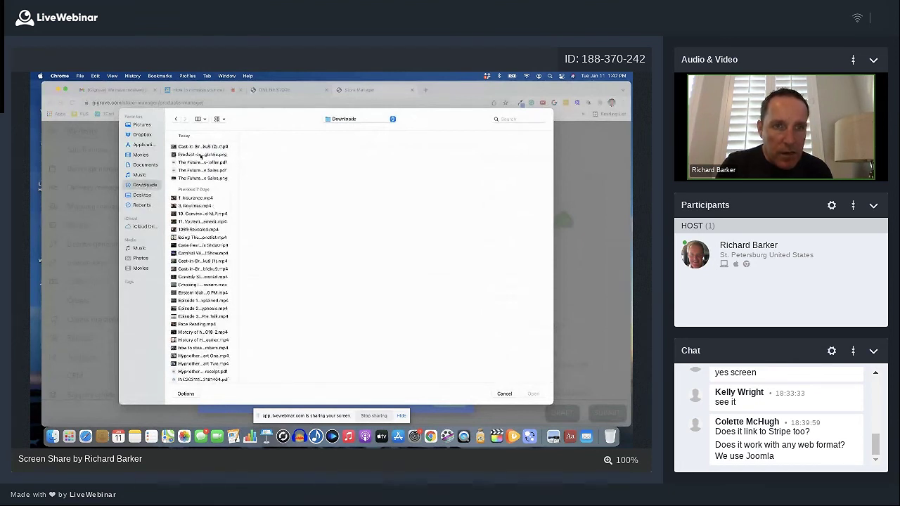
pyautogui.click(202, 155)
pyautogui.click(534, 395)
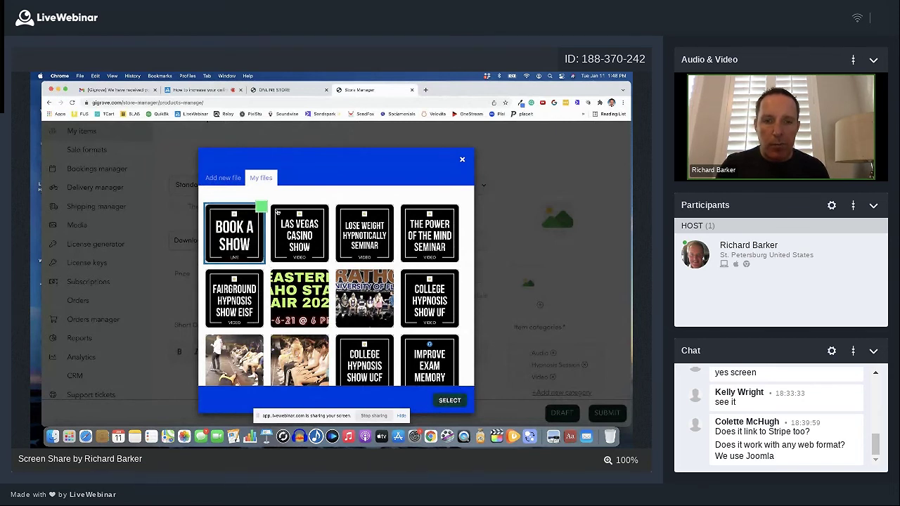
pyautogui.click(450, 401)
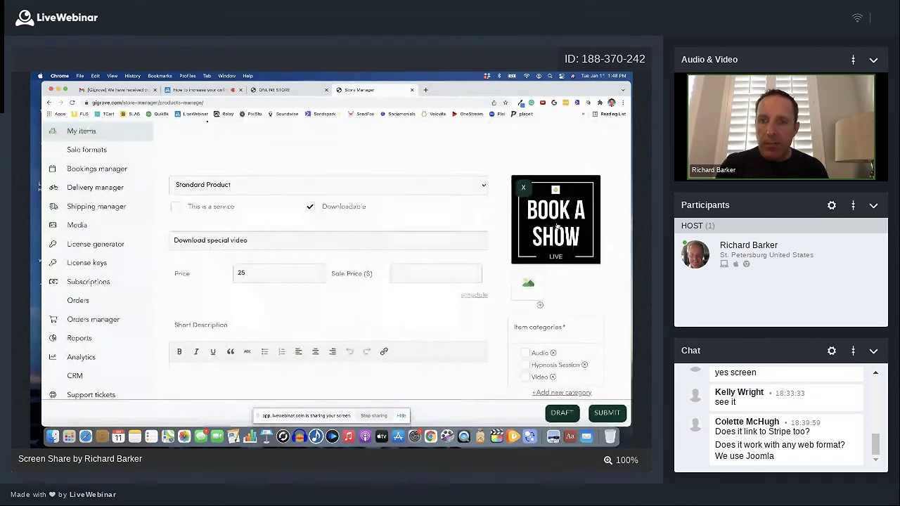
# Assign the item to the Video category and enter "add a description" as its short description.
pyautogui.scroll(-1, 522, 291)
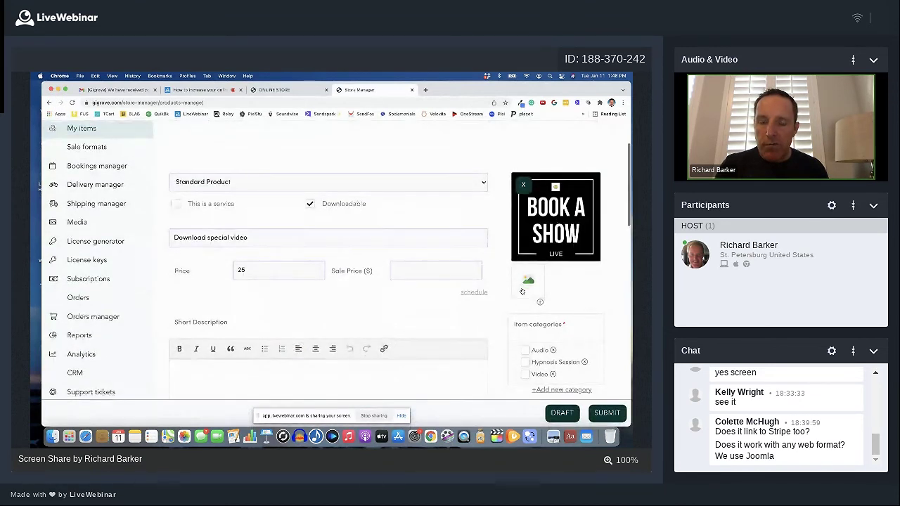
pyautogui.scroll(-2, 522, 291)
pyautogui.scroll(1, 520, 244)
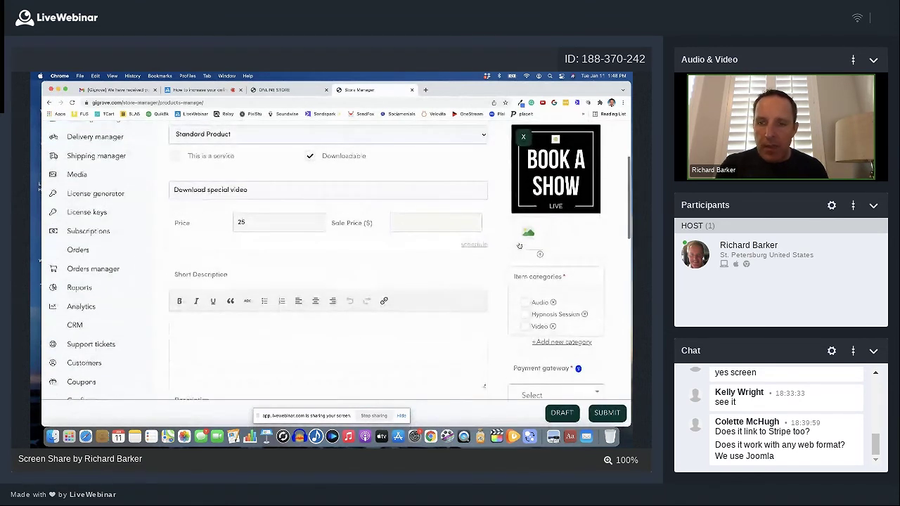
pyautogui.scroll(-1, 520, 246)
pyautogui.scroll(3, 522, 203)
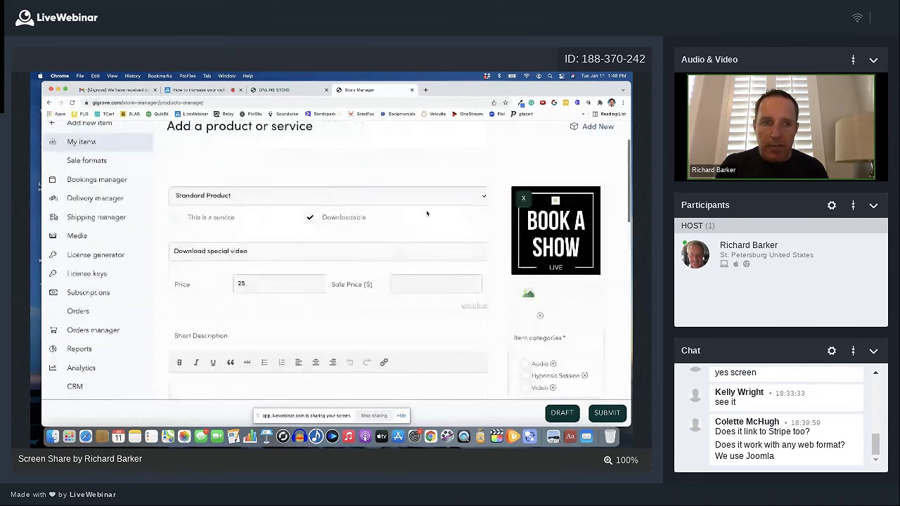
pyautogui.scroll(-1, 427, 213)
pyautogui.scroll(-2, 427, 214)
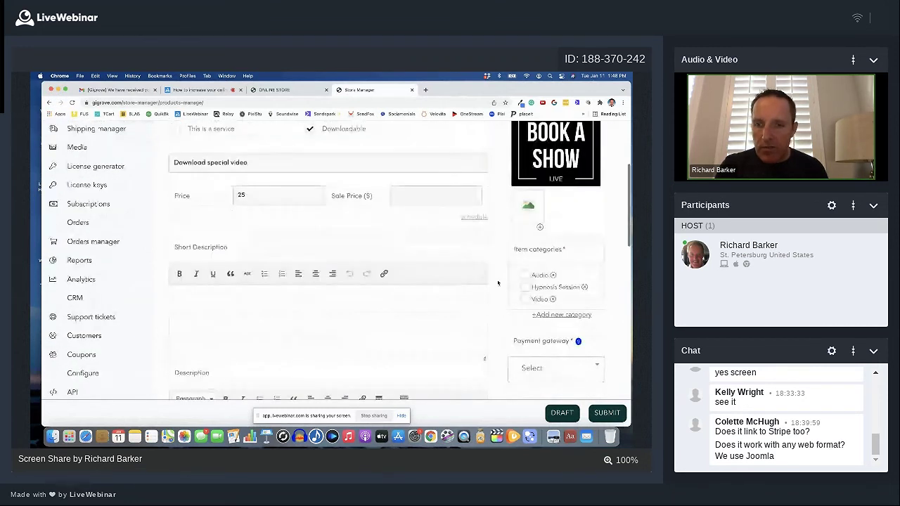
pyautogui.click(375, 305)
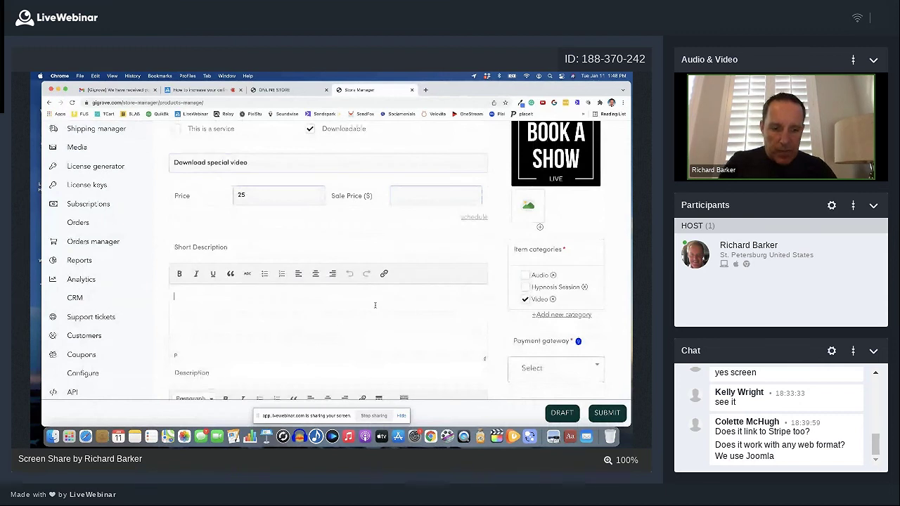
pyautogui.write('add a des')
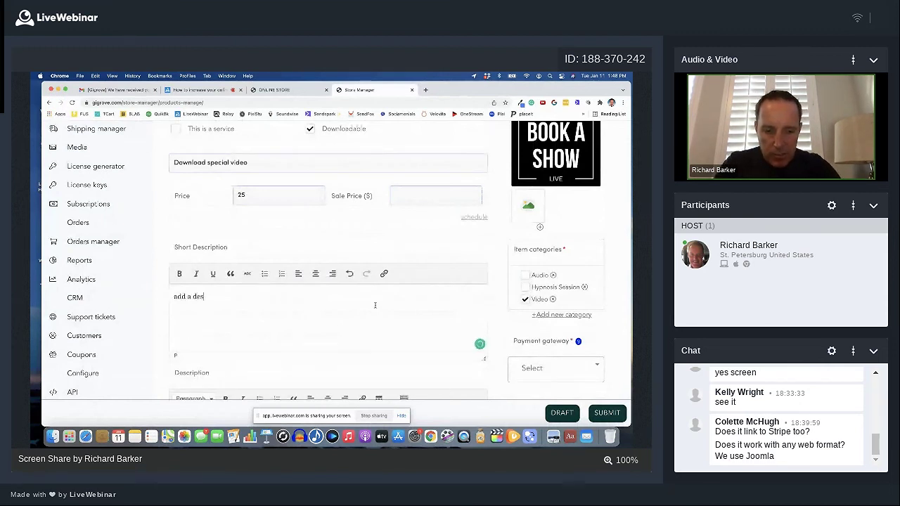
pyautogui.write('cription')
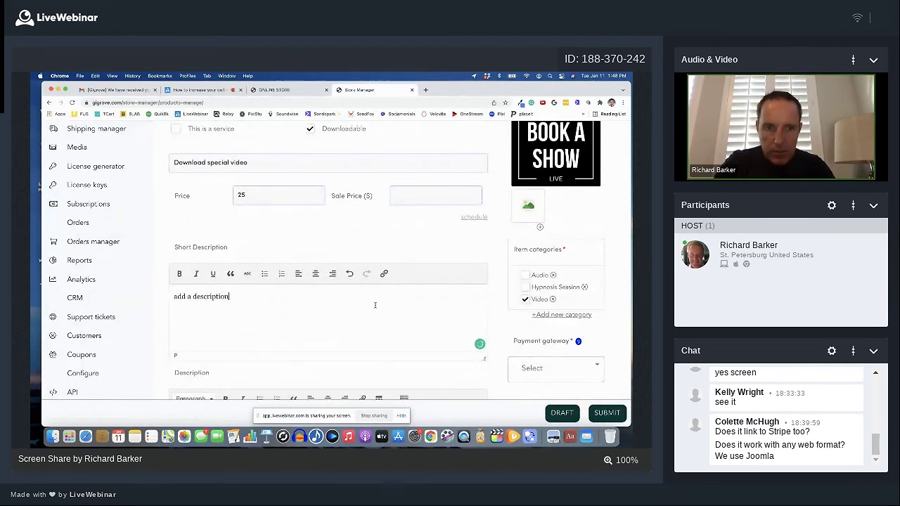
# Enter "longer description" as the item's full description.
pyautogui.scroll(-5, 375, 305)
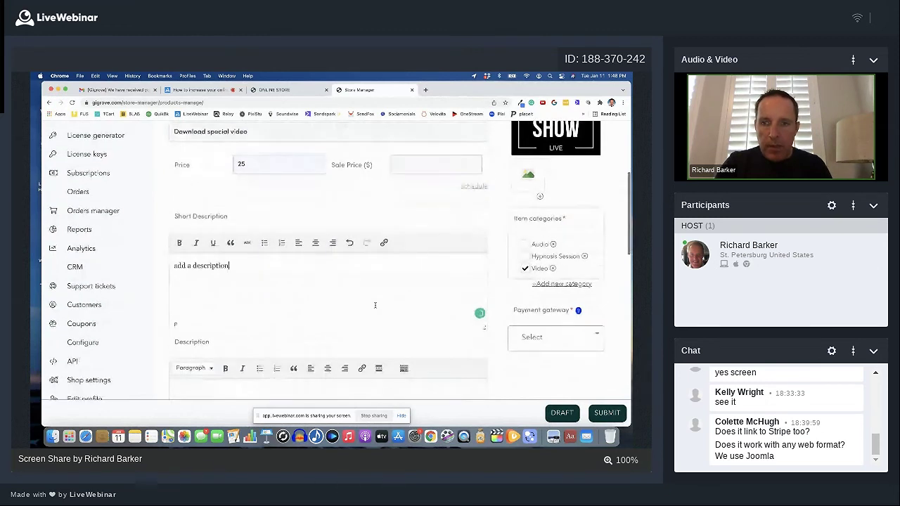
pyautogui.click(292, 299)
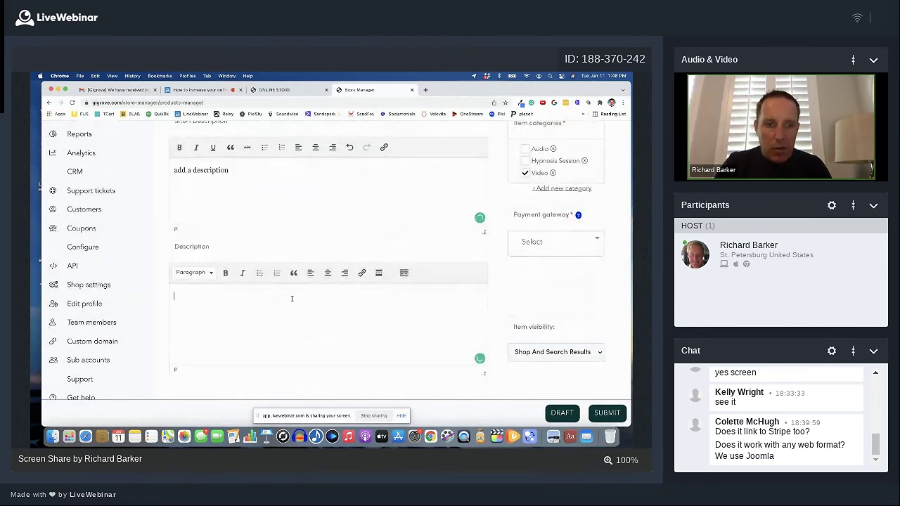
pyautogui.write('Innger de')
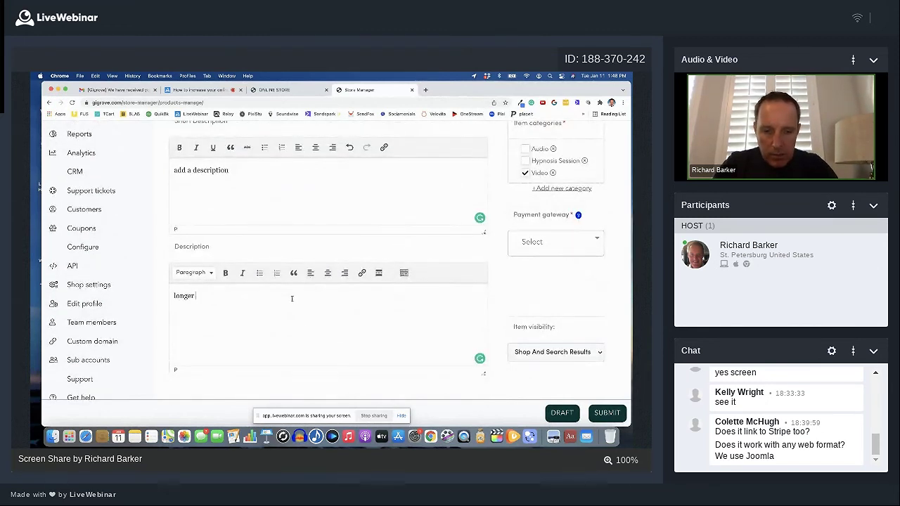
pyautogui.write('scription')
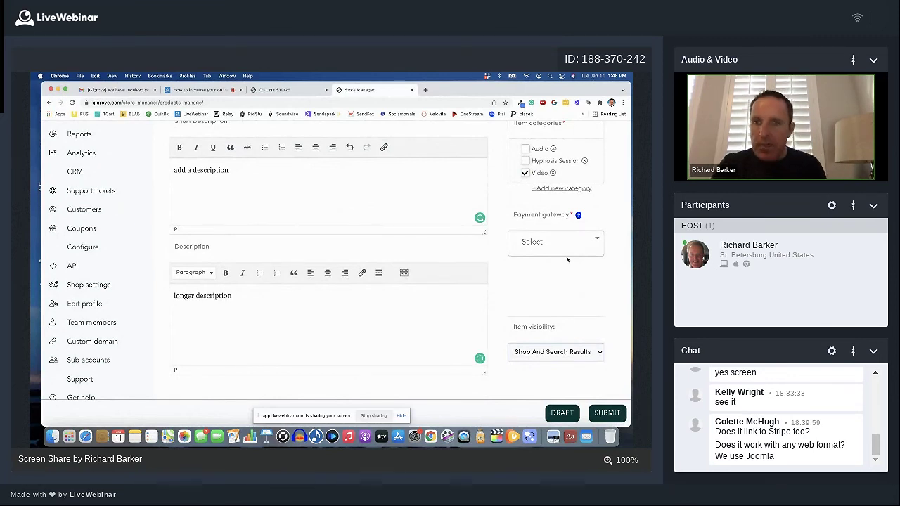
# Add Credit Card (Stripe) and PayPal as the item's payment gateways and review the other gateway options.
pyautogui.scroll(1, 567, 260)
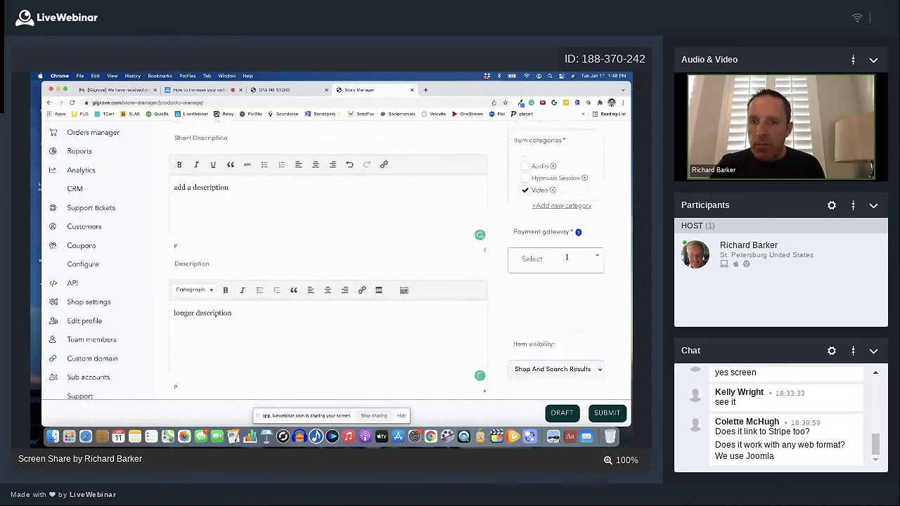
pyautogui.click(560, 276)
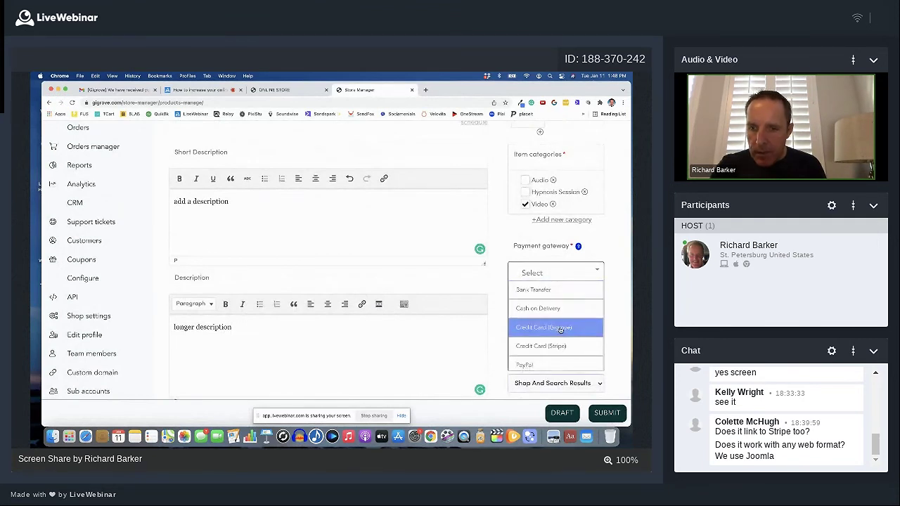
pyautogui.click(559, 346)
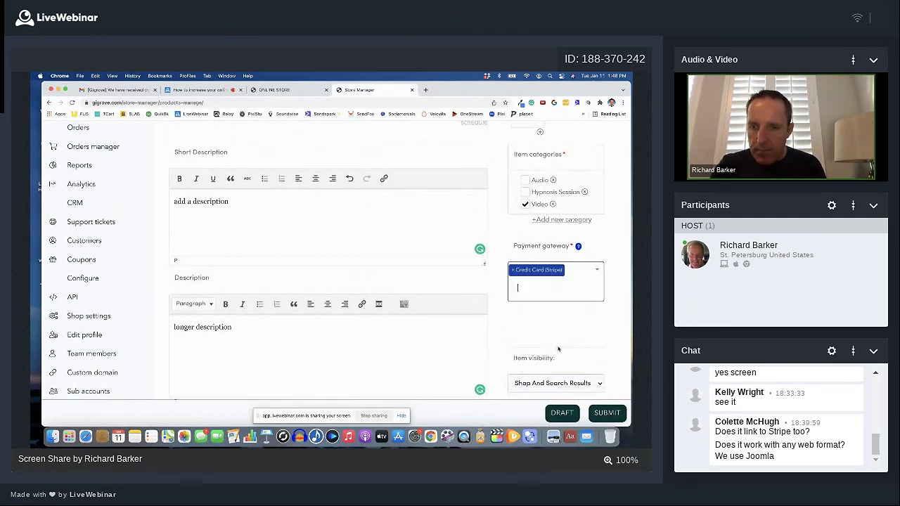
pyautogui.click(542, 296)
pyautogui.write('p')
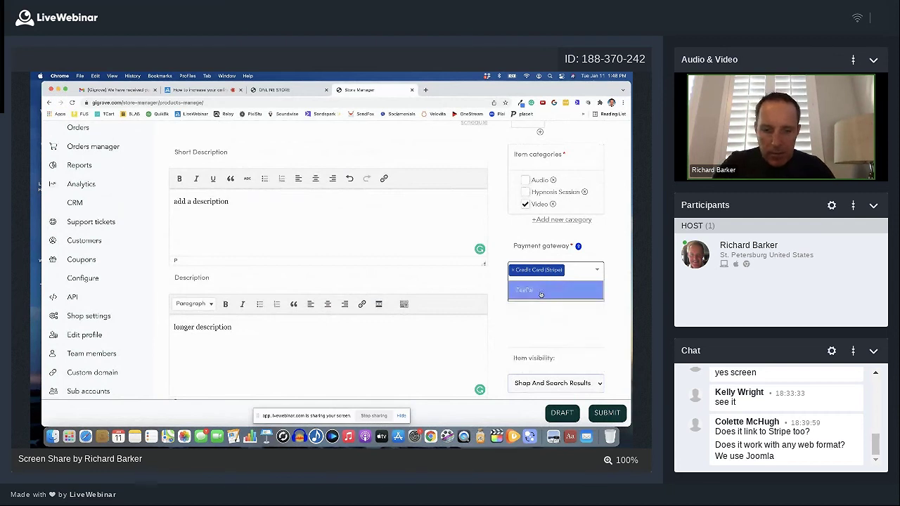
pyautogui.click(540, 293)
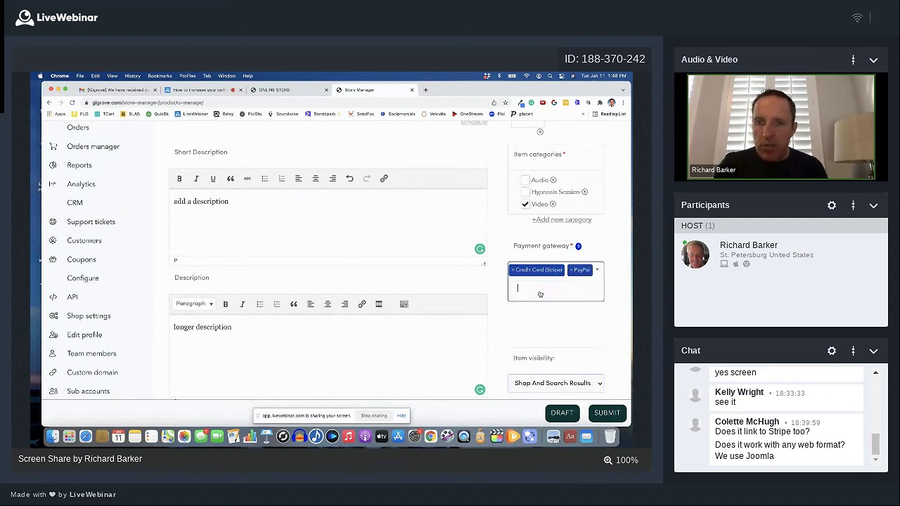
pyautogui.click(597, 270)
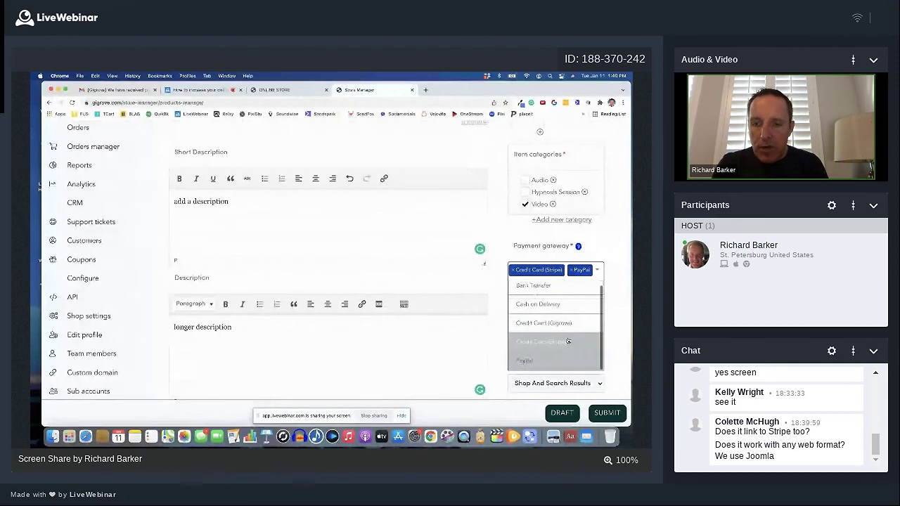
pyautogui.click(499, 361)
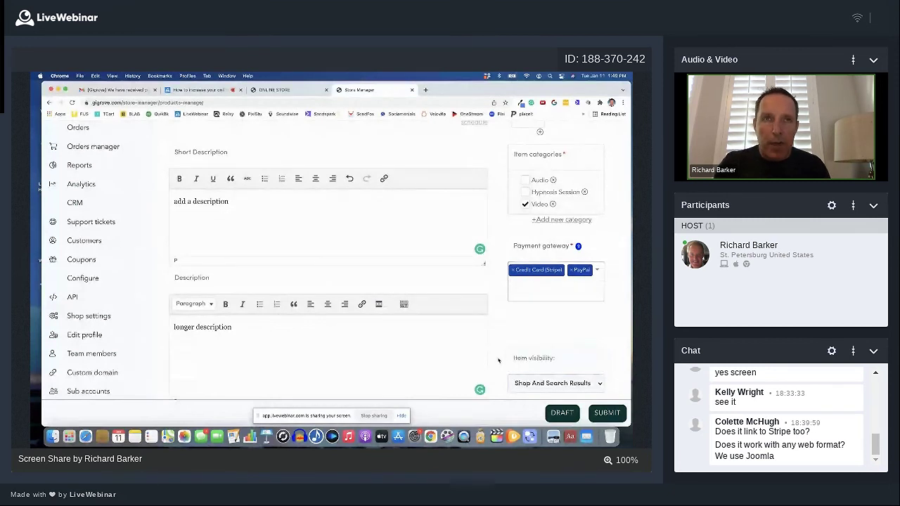
# Review the item's inventory settings and stock status options, keeping In Stock selected.
pyautogui.scroll(-1, 499, 361)
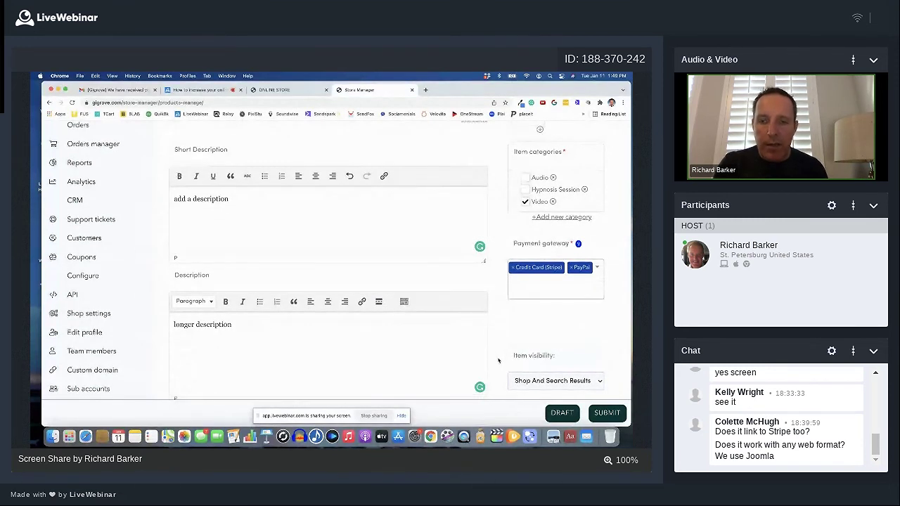
pyautogui.scroll(-3, 499, 361)
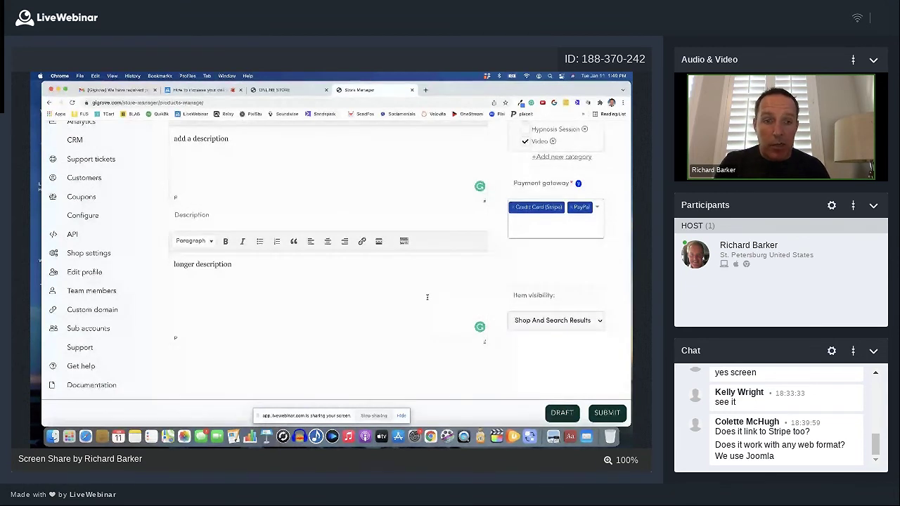
pyautogui.scroll(2, 427, 296)
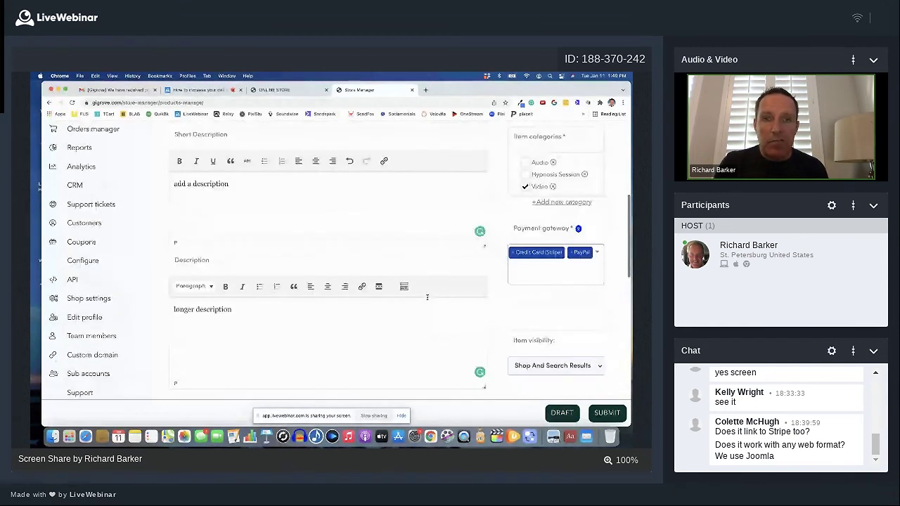
pyautogui.scroll(-7, 427, 296)
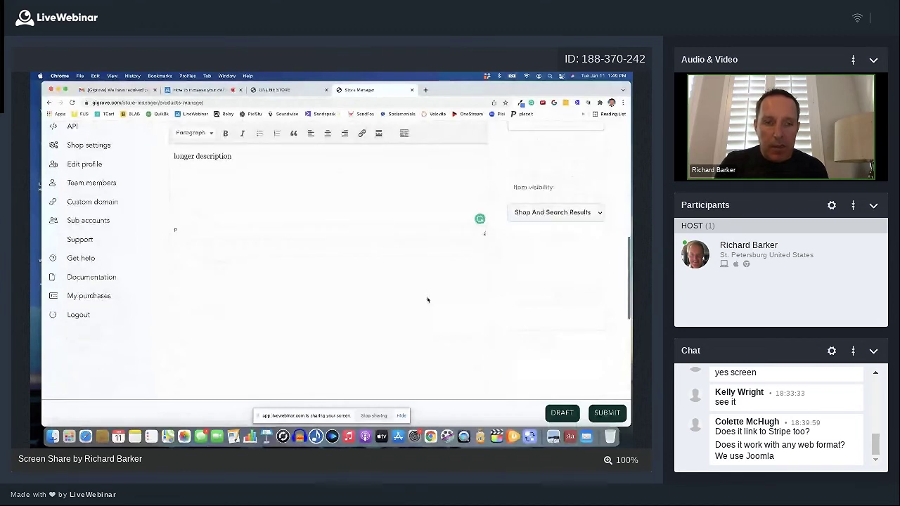
pyautogui.scroll(-8, 427, 299)
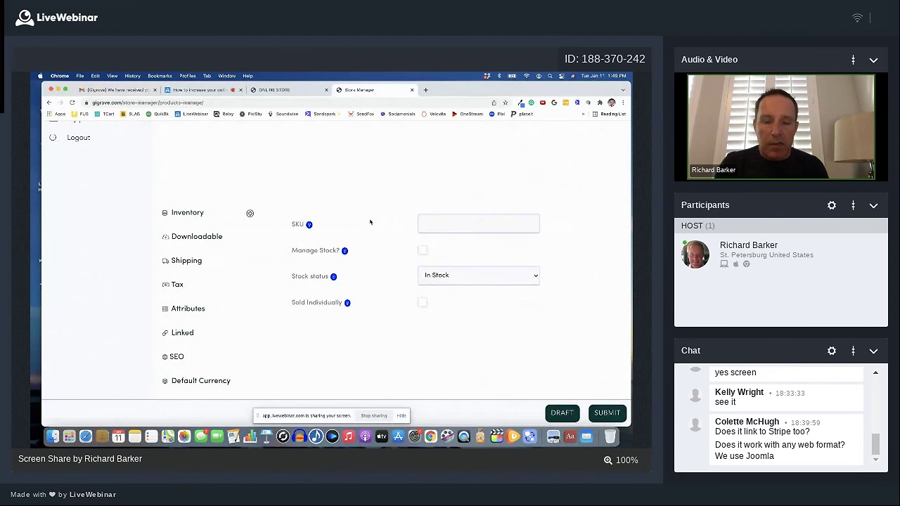
pyautogui.click(452, 273)
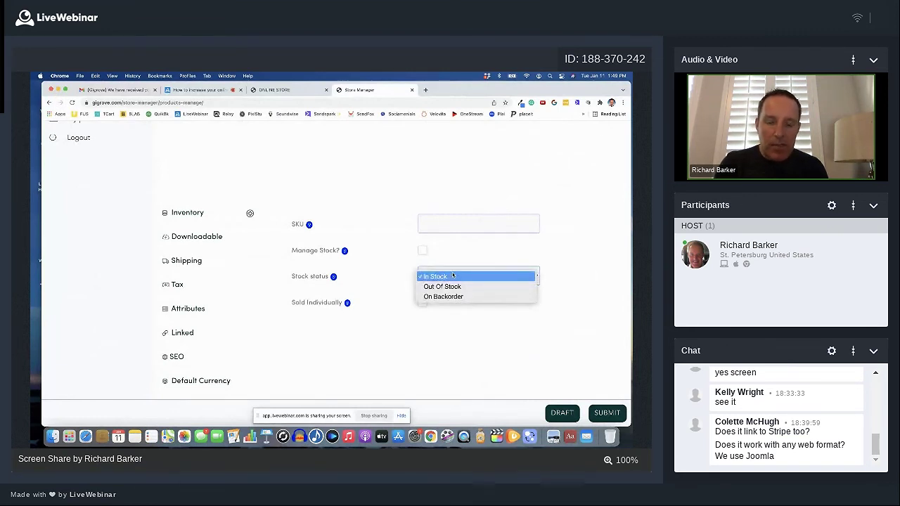
pyautogui.click(453, 274)
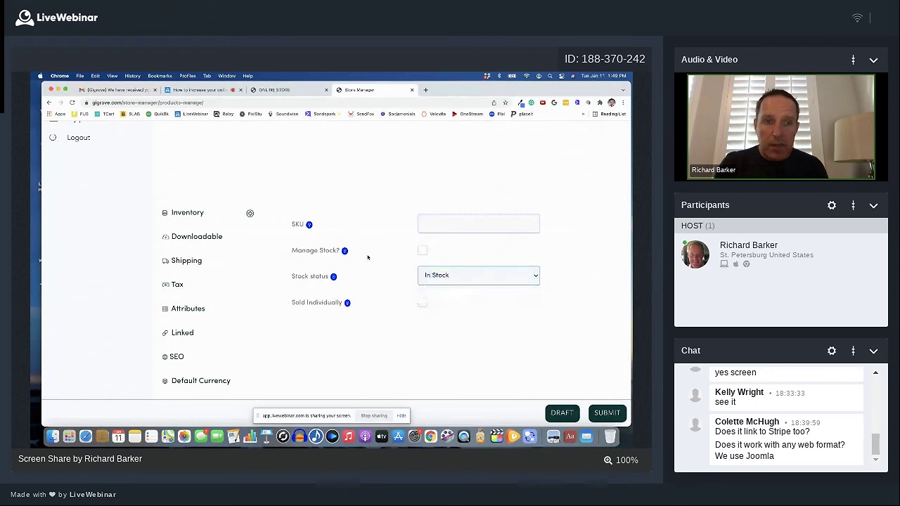
# Add a downloadable file named "video hypnosis" to the item, using the existing Las-Vegas-August-26-2017-ncf5vq.mp4 file.
pyautogui.click(197, 236)
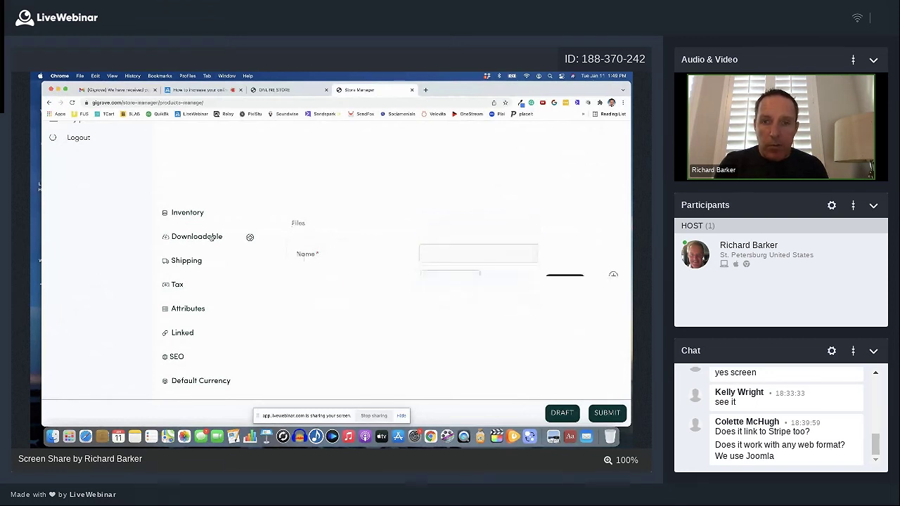
pyautogui.click(425, 255)
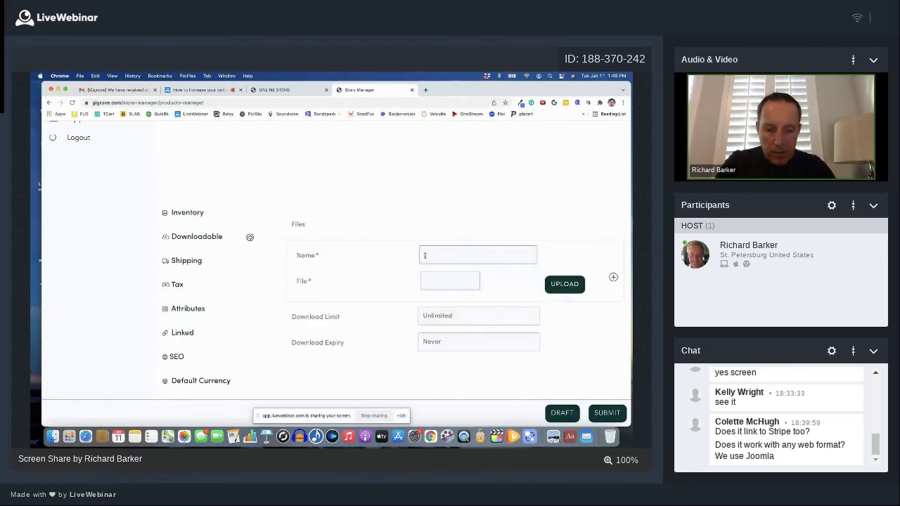
pyautogui.write('video hypnosis')
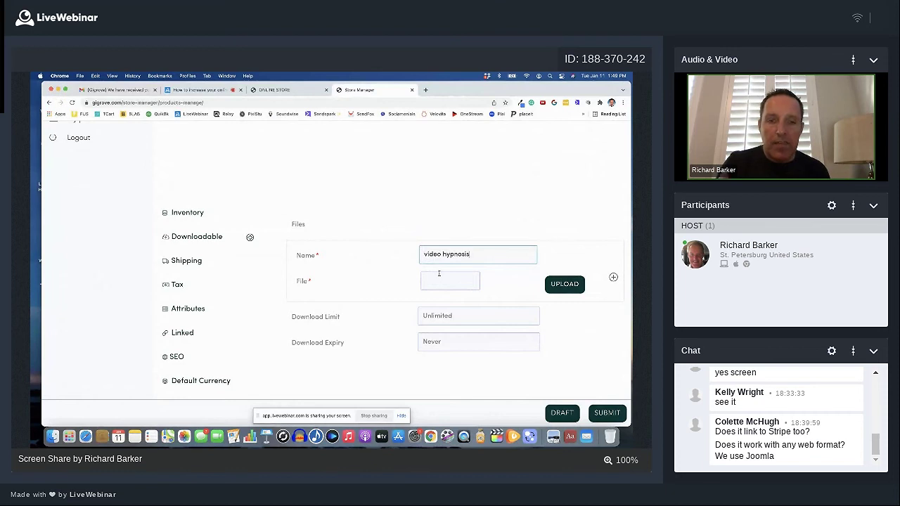
pyautogui.click(563, 285)
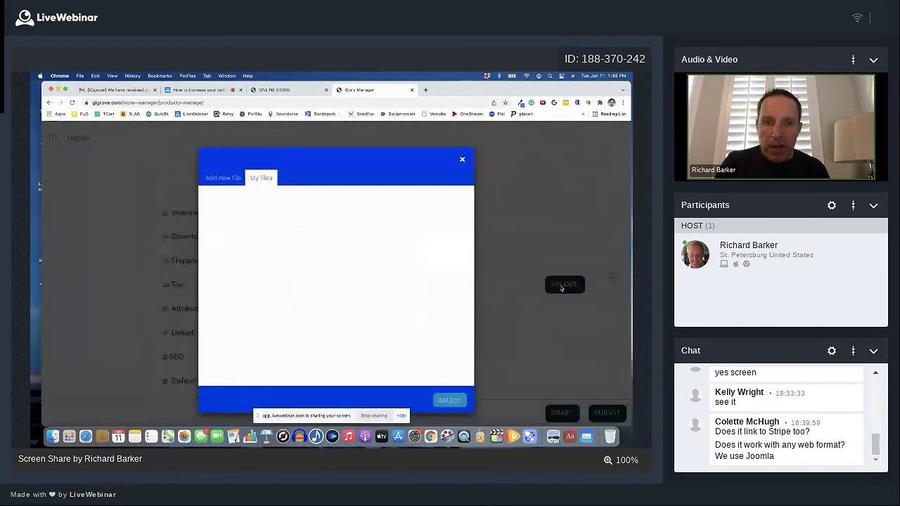
pyautogui.click(224, 180)
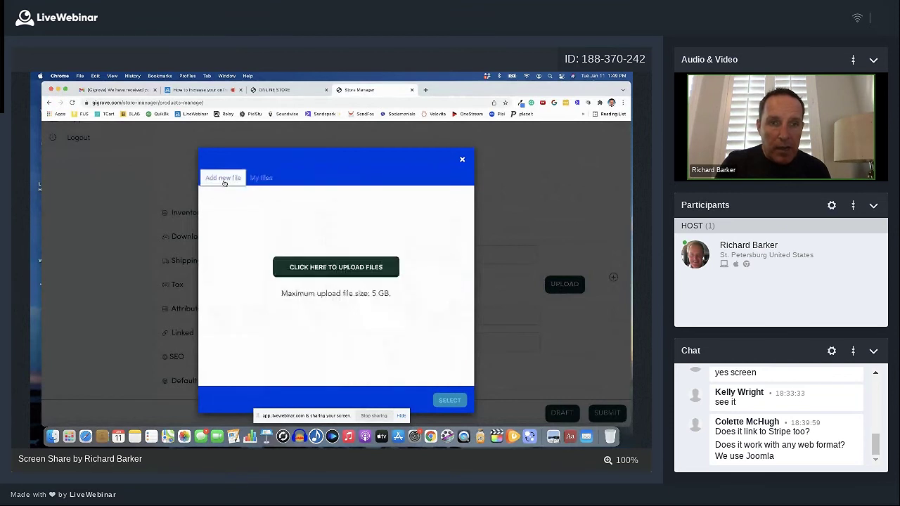
pyautogui.click(257, 182)
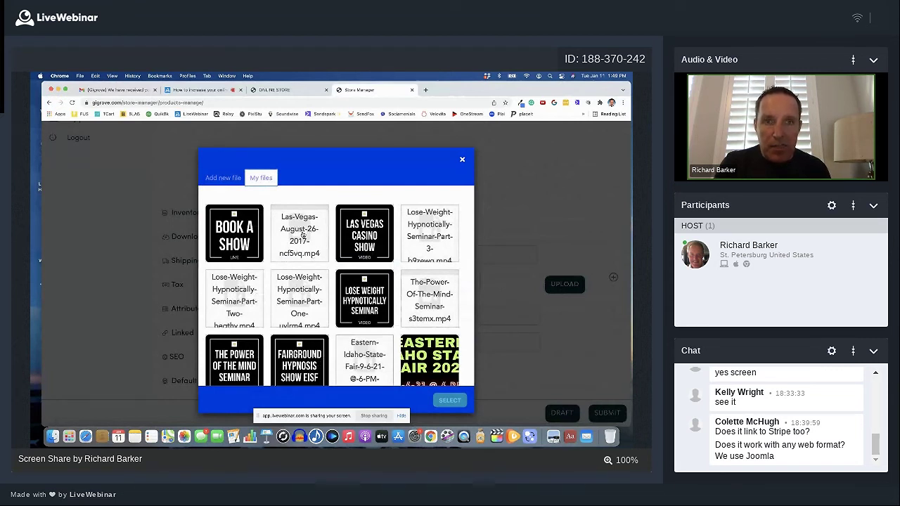
pyautogui.click(302, 237)
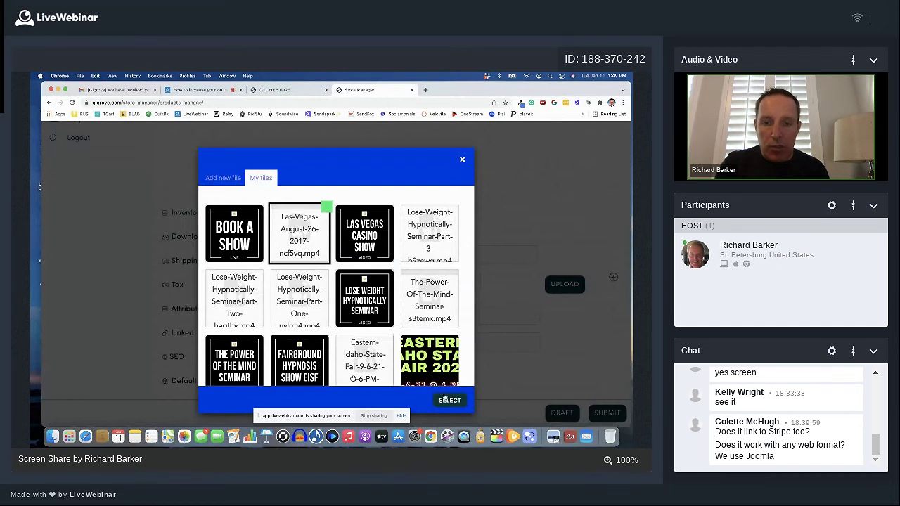
pyautogui.click(450, 401)
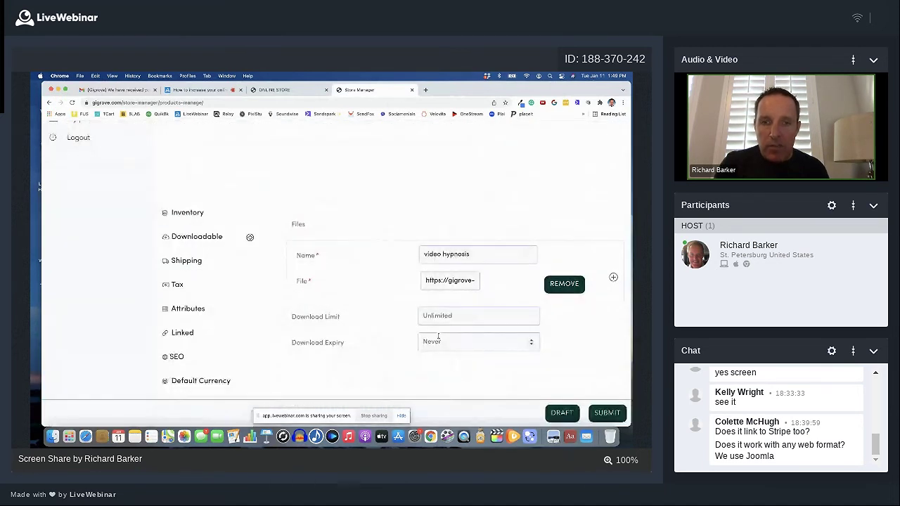
# Set the downloadable file's download limit to 2 and leave its download expiry at Never.
pyautogui.scroll(-5, 400, 303)
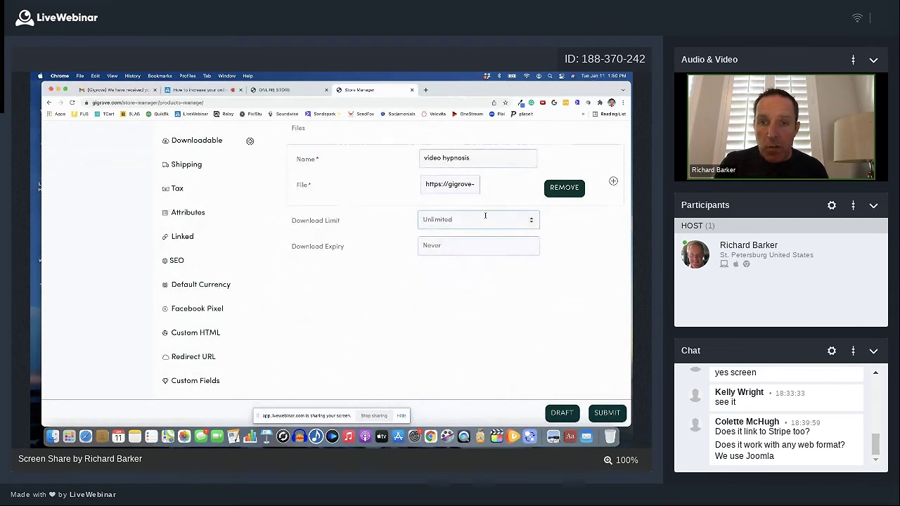
pyautogui.click(531, 218)
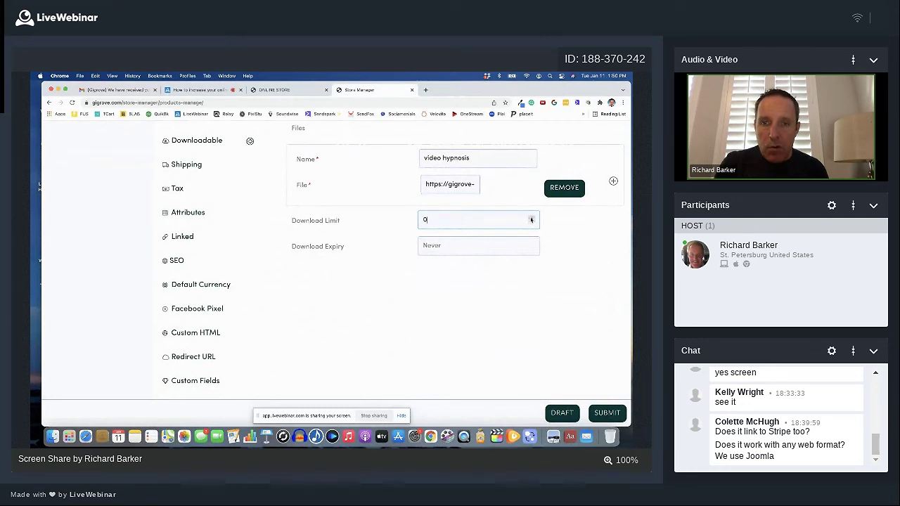
pyautogui.doubleClick(531, 218)
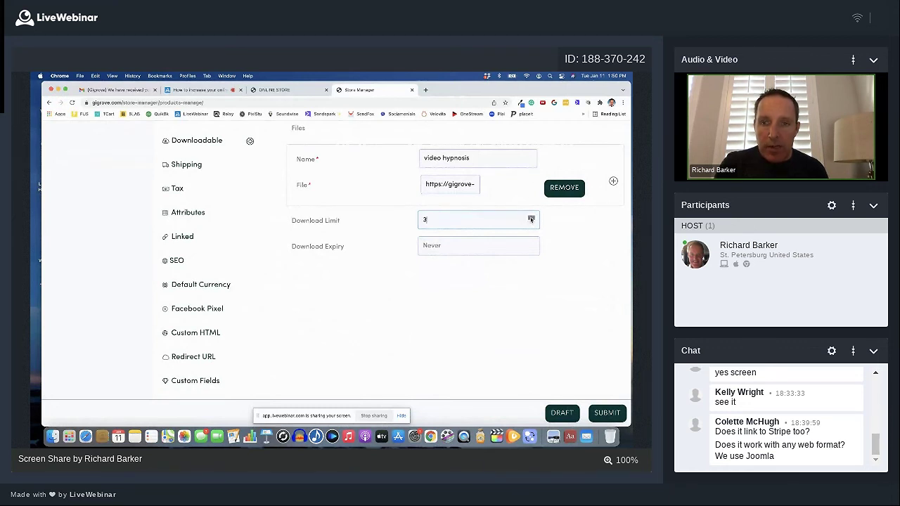
pyautogui.click(531, 223)
pyautogui.doubleClick(531, 223)
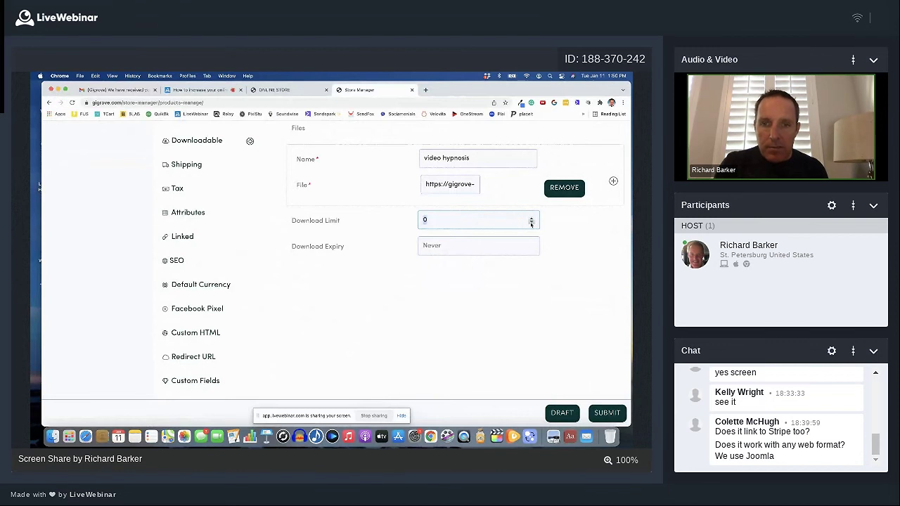
pyautogui.click(531, 218)
pyautogui.click(531, 218)
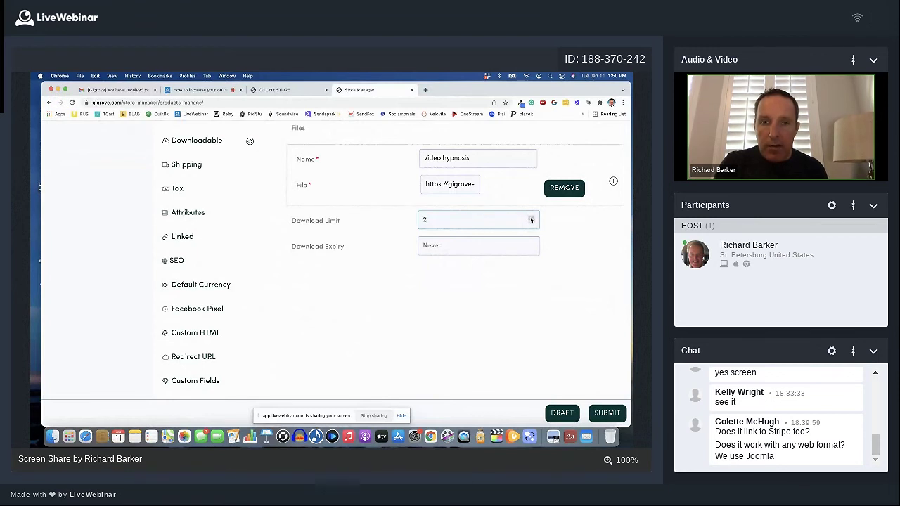
pyautogui.click(452, 247)
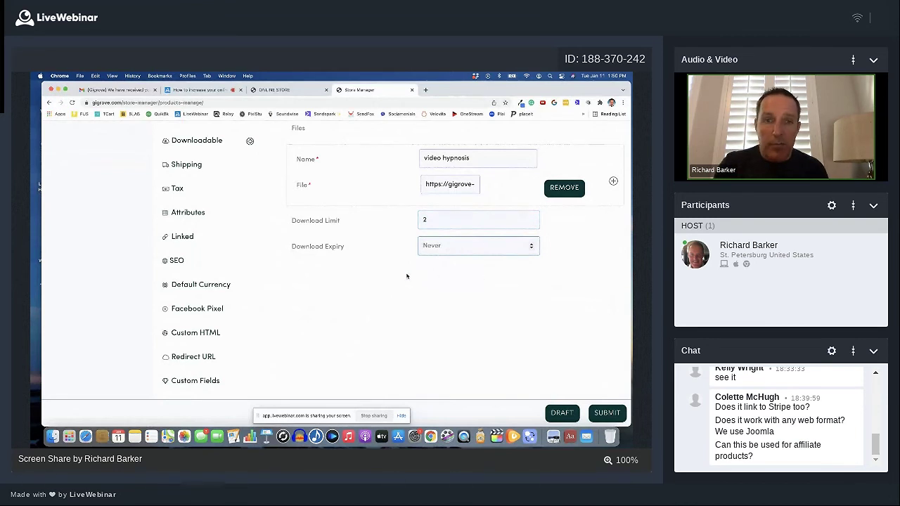
# Review the item's shipping class and processing time options, leaving both at their defaults.
pyautogui.scroll(1, 406, 276)
pyautogui.scroll(3, 407, 276)
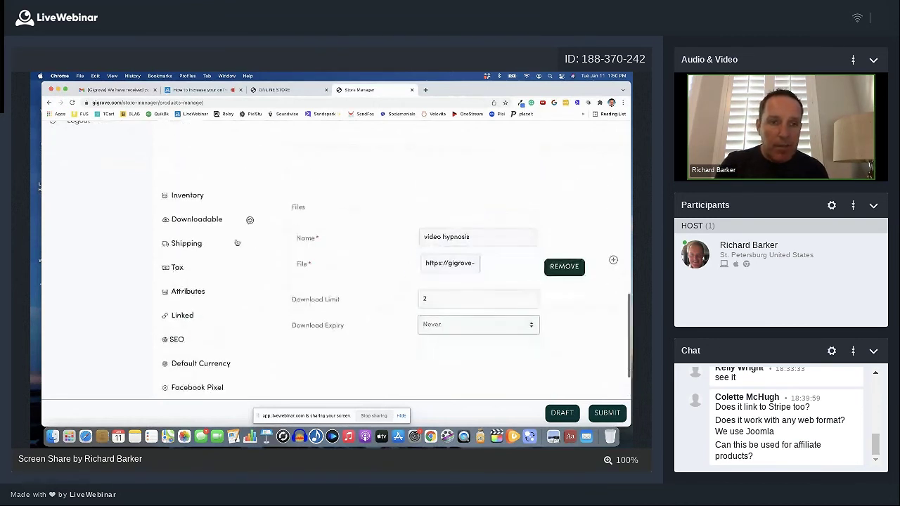
pyautogui.click(182, 243)
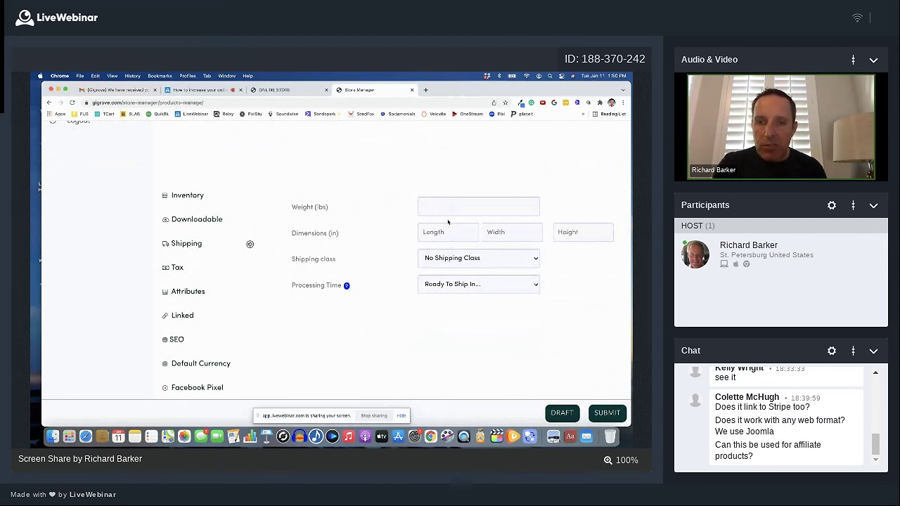
pyautogui.click(498, 263)
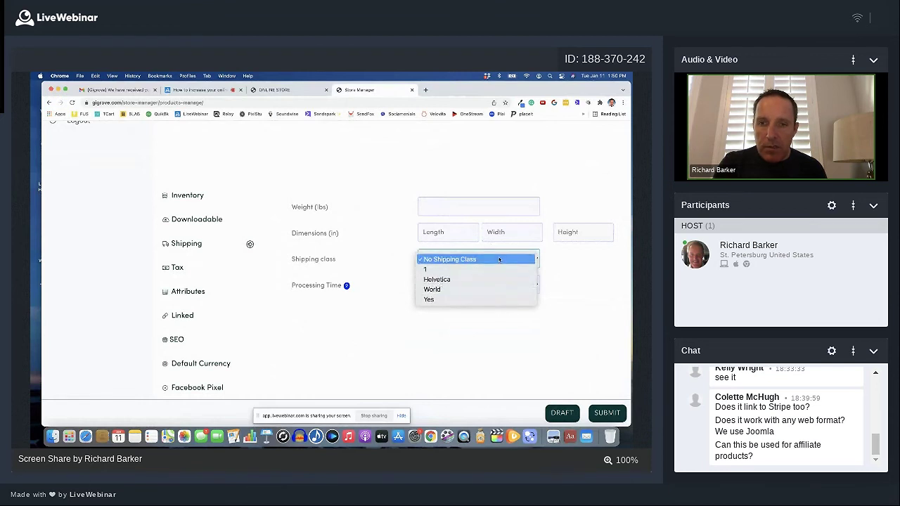
pyautogui.click(499, 260)
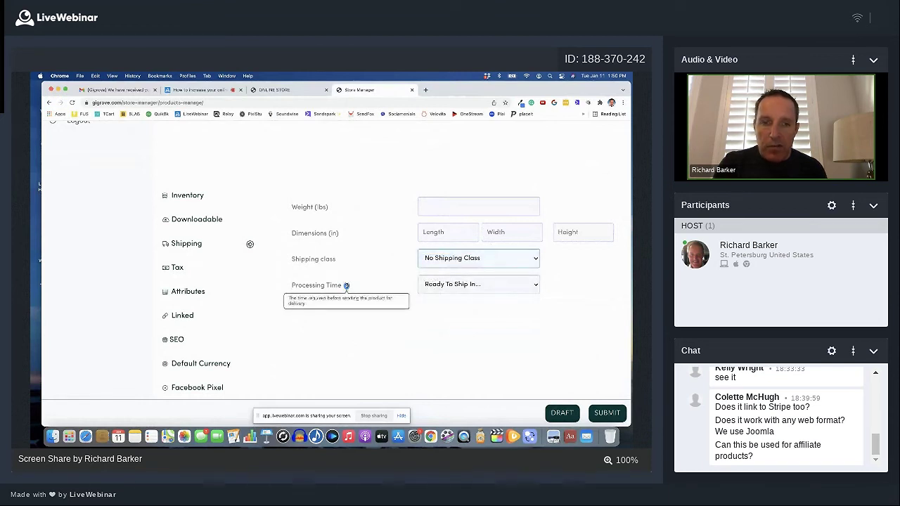
pyautogui.click(470, 285)
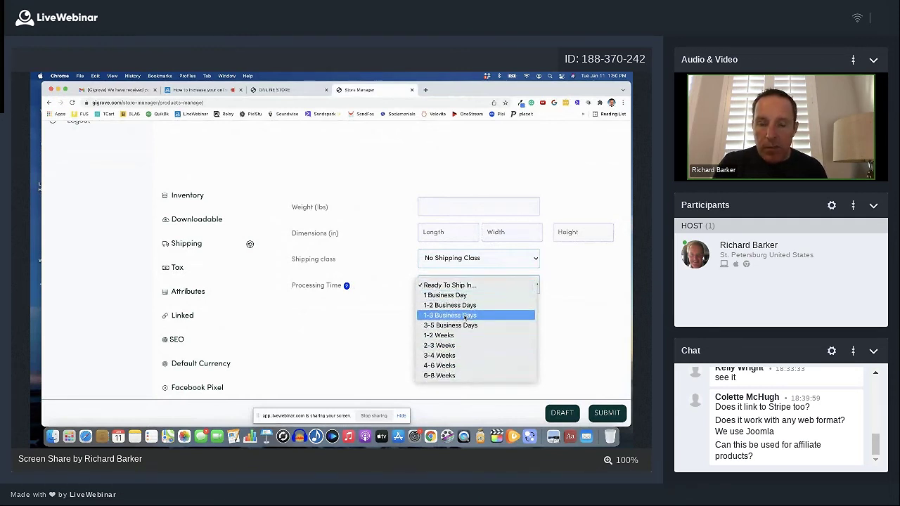
pyautogui.click(262, 287)
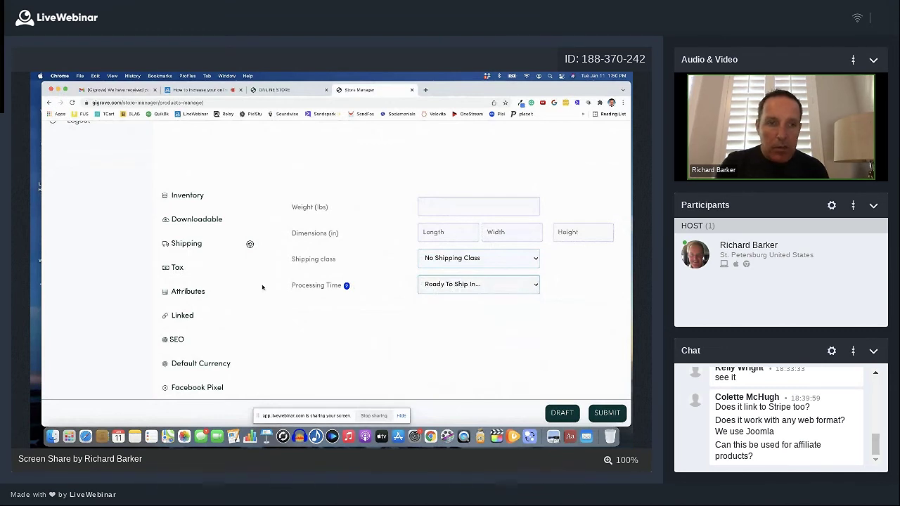
# Review the item's tax class and custom attribute options, keeping US Sales Tax as the tax class.
pyautogui.click(177, 270)
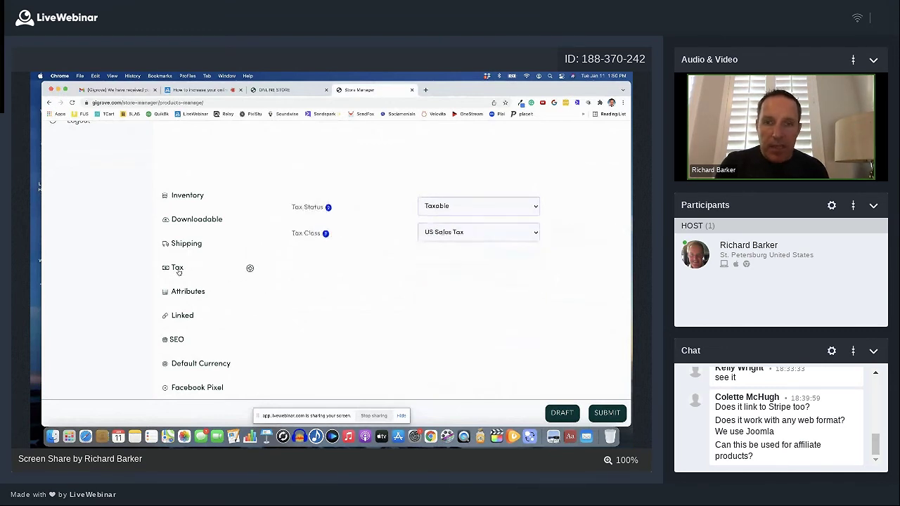
pyautogui.click(443, 233)
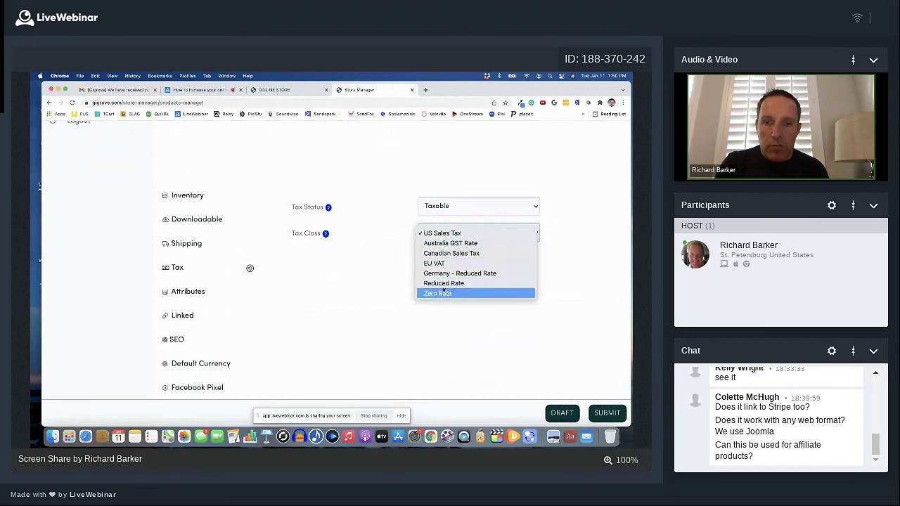
pyautogui.click(443, 233)
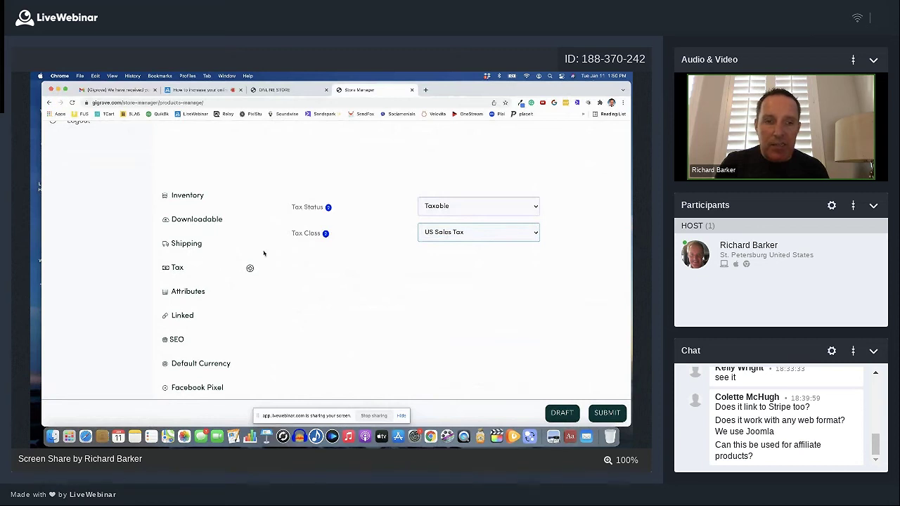
pyautogui.click(201, 292)
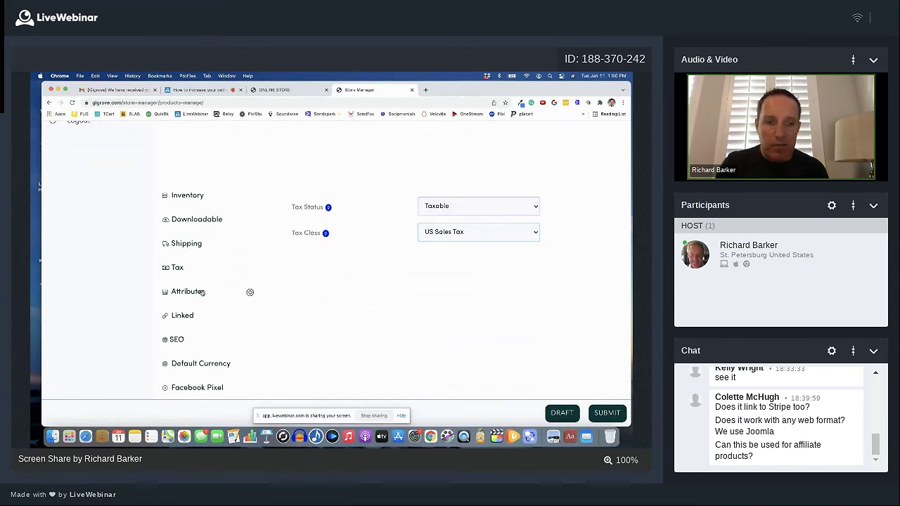
pyautogui.click(334, 253)
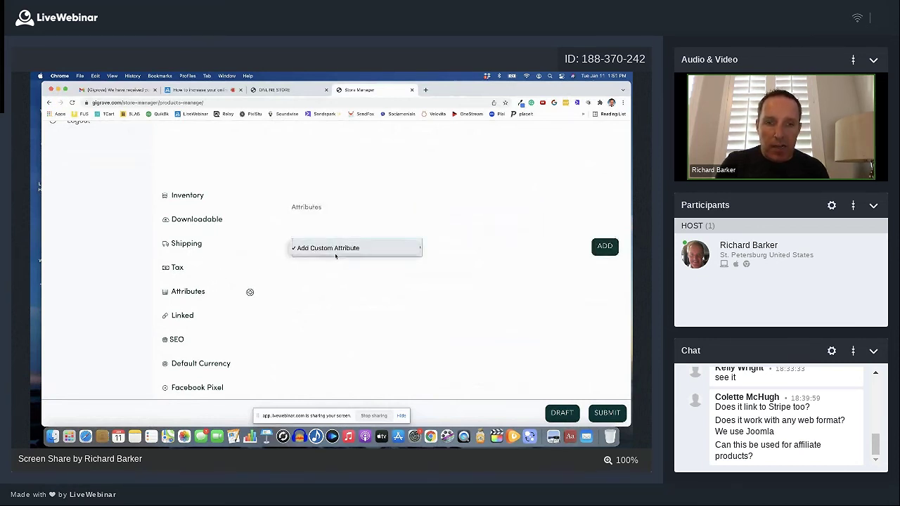
pyautogui.click(188, 323)
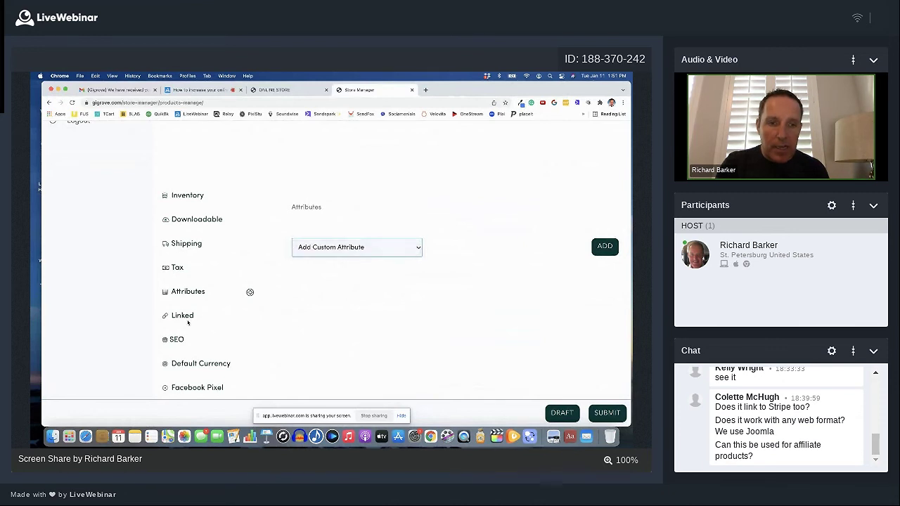
# Link "Adult Comedy Hypnosis Show Michigan" and "Sexual Confidence For Men" to the item as up-sells, and check the up-sells and cross-sells help hints.
pyautogui.click(184, 317)
pyautogui.click(454, 218)
pyautogui.write('adu')
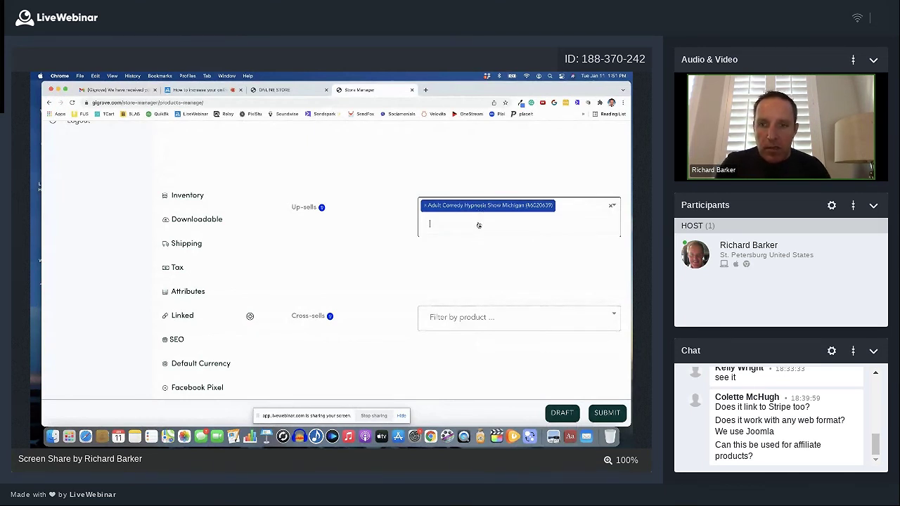
pyautogui.write('sex')
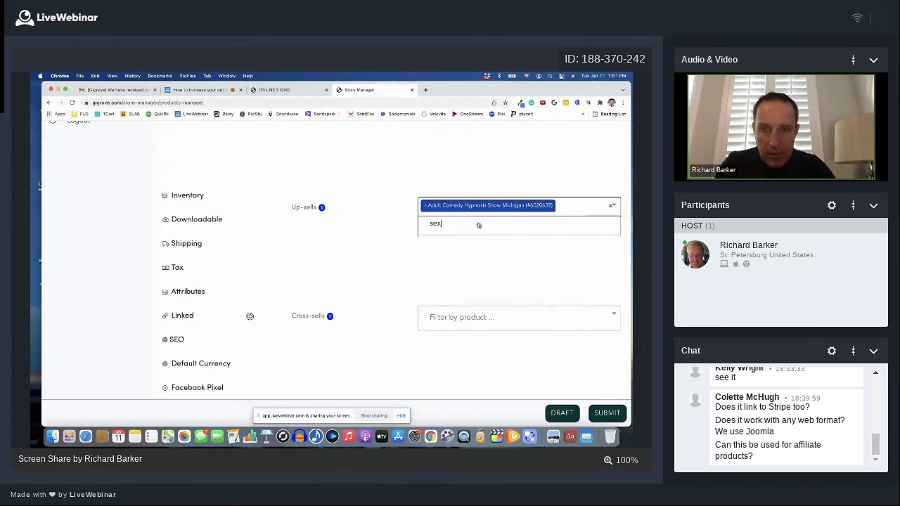
pyautogui.click(466, 246)
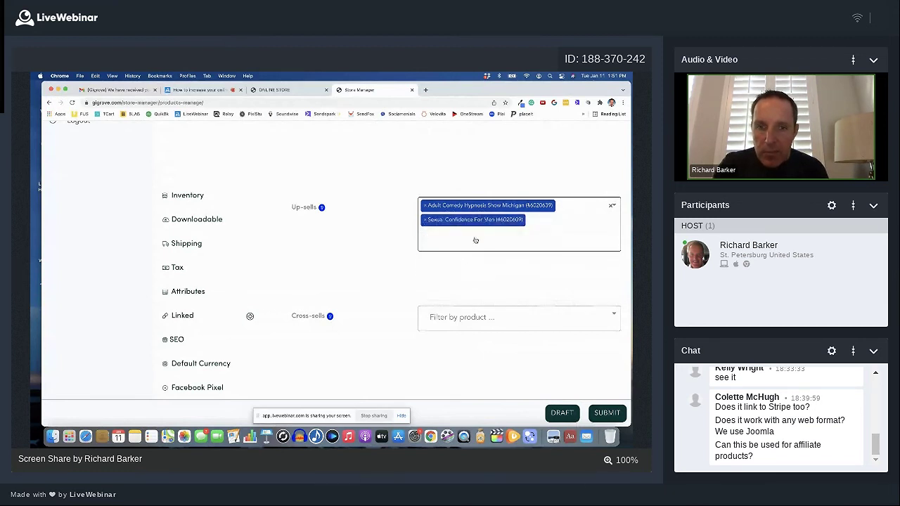
pyautogui.moveTo(321, 207)
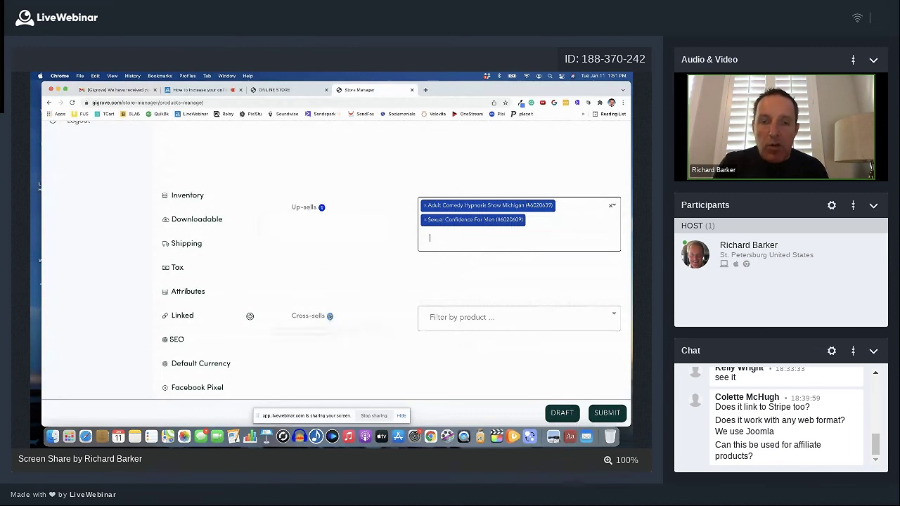
pyautogui.moveTo(329, 316)
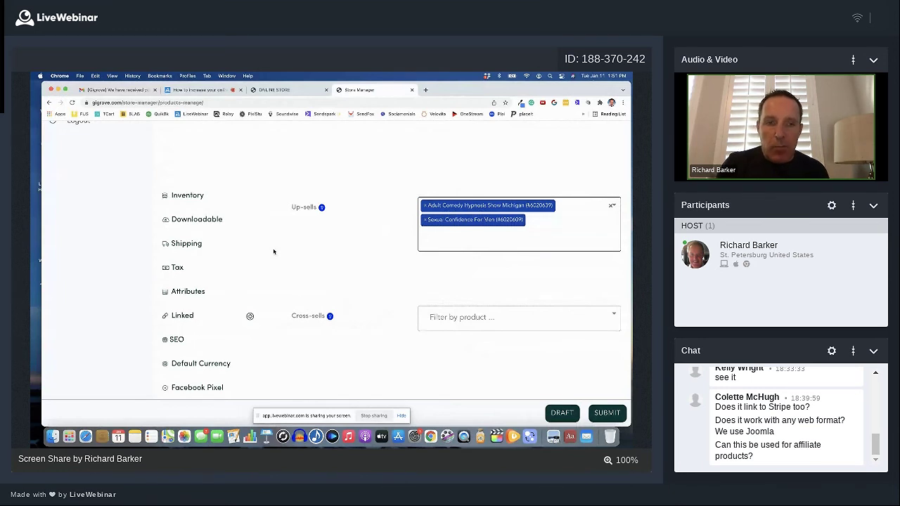
# Review the item's SEO fields and default currency options, keeping USD as the currency.
pyautogui.scroll(-3, 212, 292)
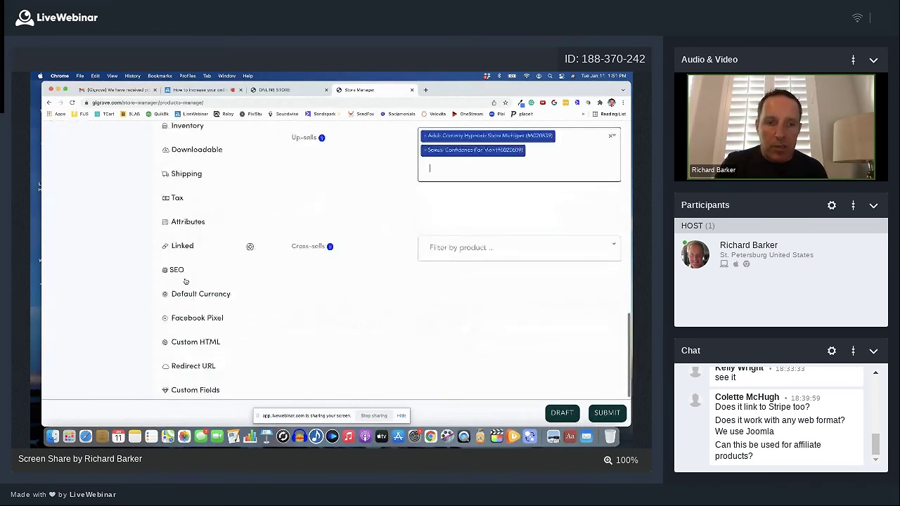
pyautogui.click(176, 270)
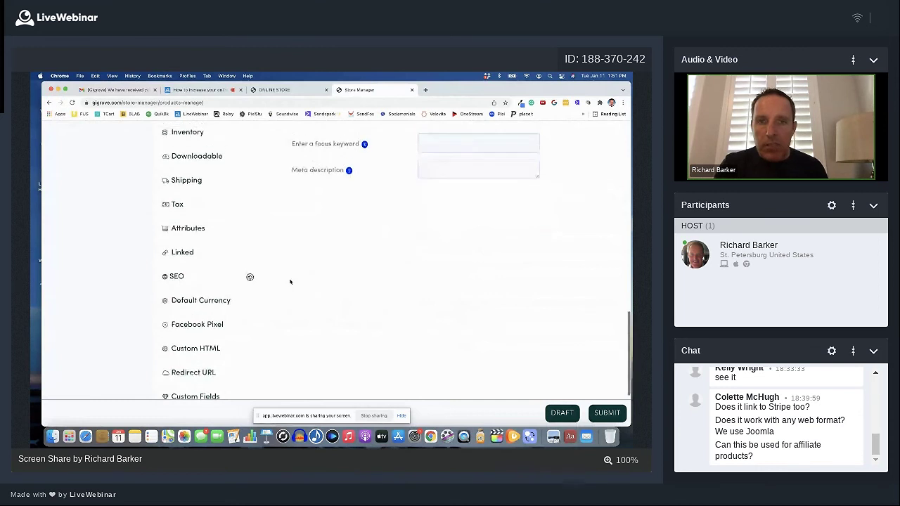
pyautogui.click(427, 248)
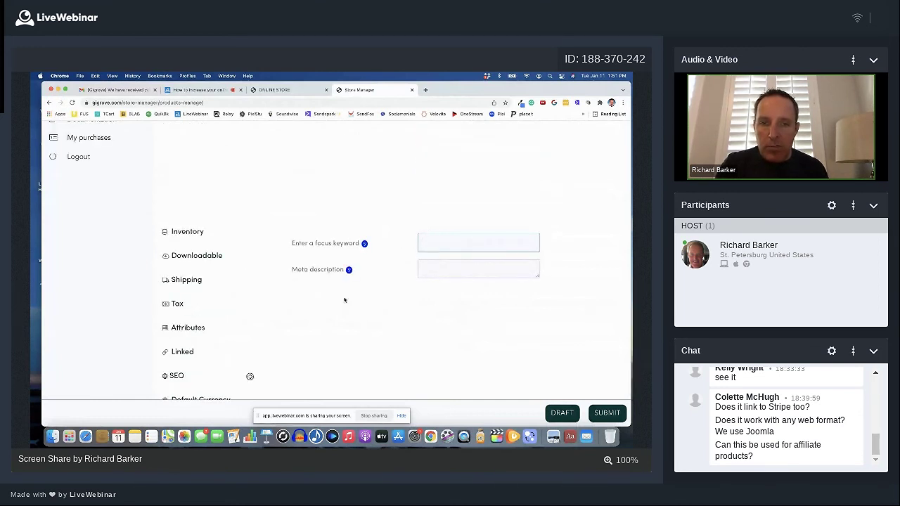
pyautogui.scroll(-3, 241, 312)
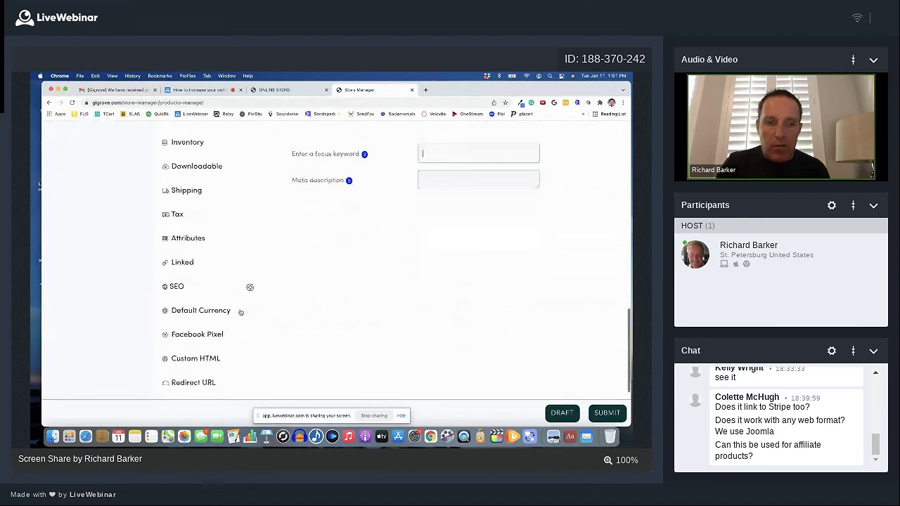
pyautogui.click(215, 285)
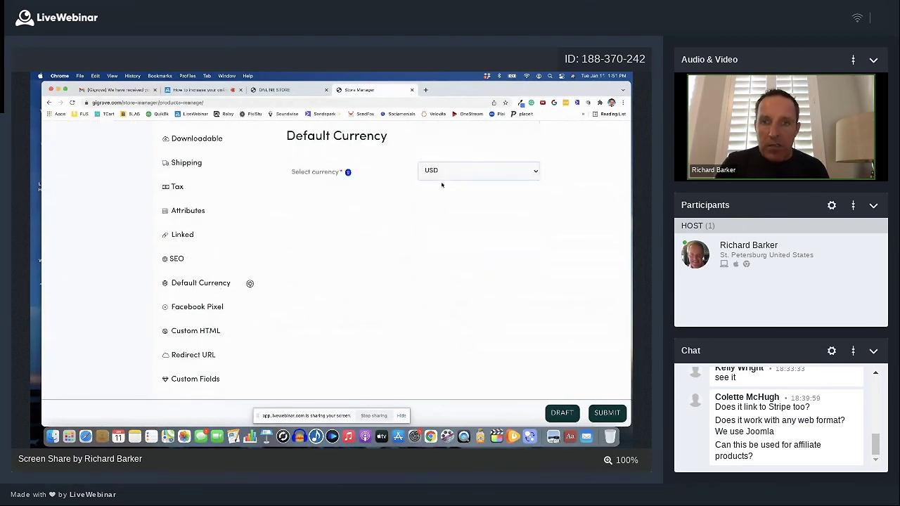
pyautogui.click(456, 175)
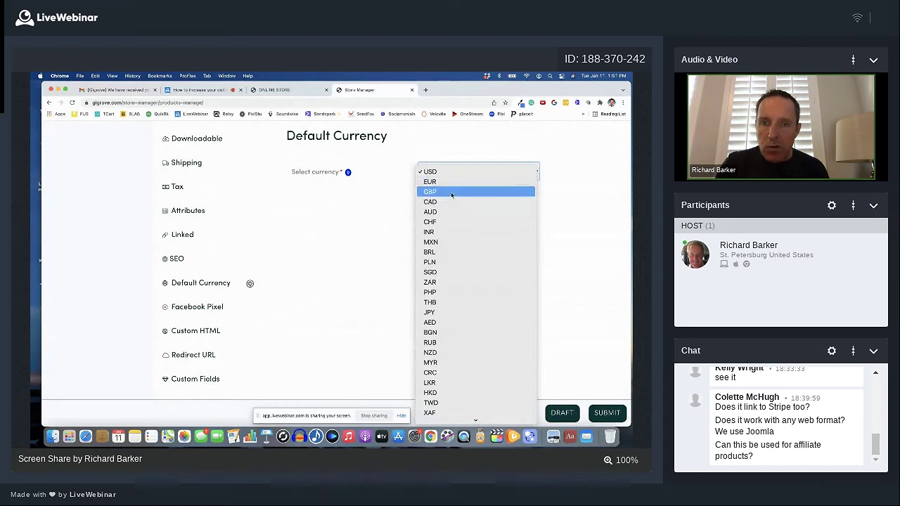
pyautogui.click(451, 173)
pyautogui.scroll(-2, 245, 318)
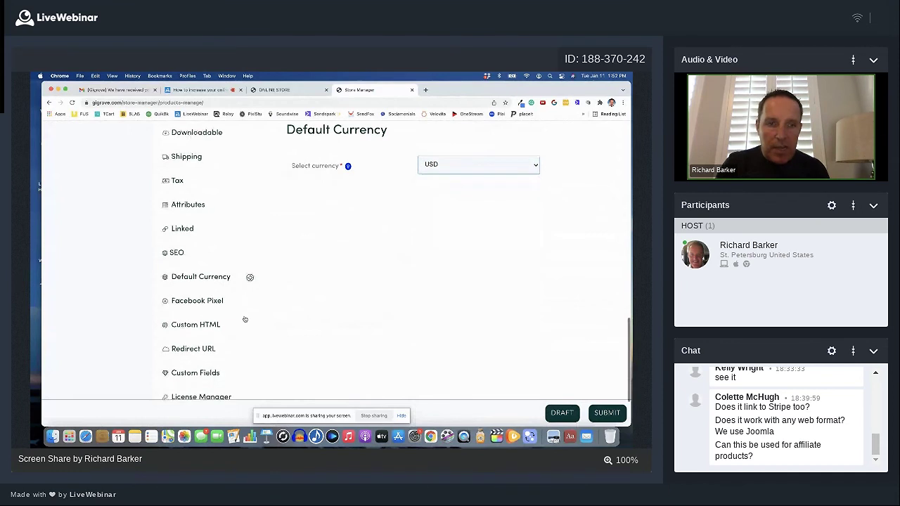
# Review the item's Facebook Pixel code and Custom HTML settings.
pyautogui.scroll(-1, 244, 320)
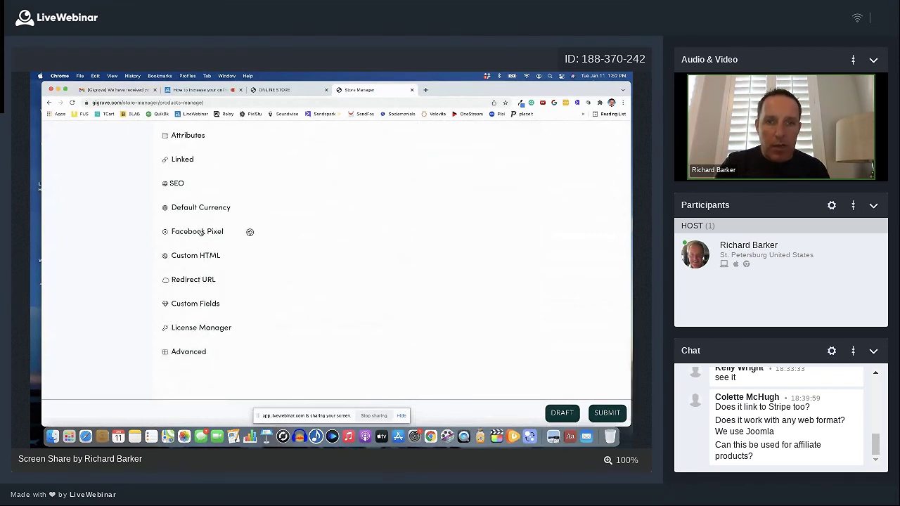
pyautogui.click(324, 232)
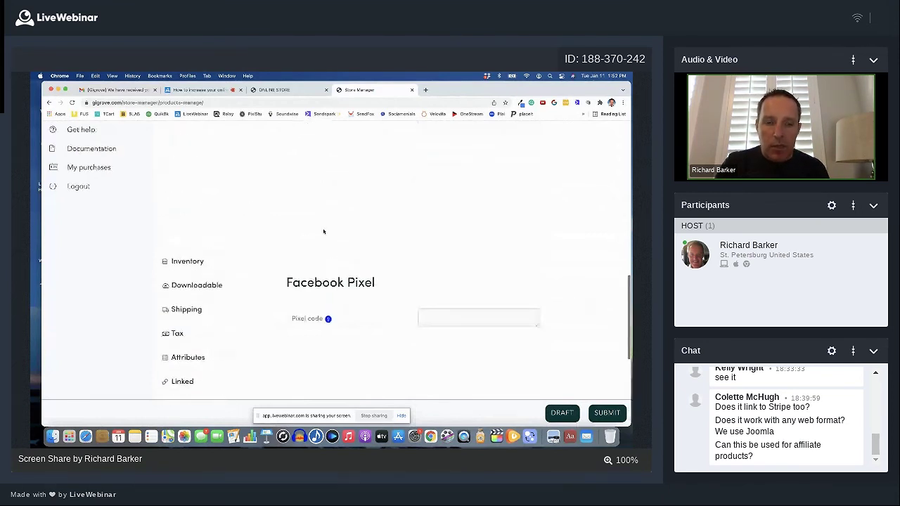
pyautogui.scroll(-7, 275, 259)
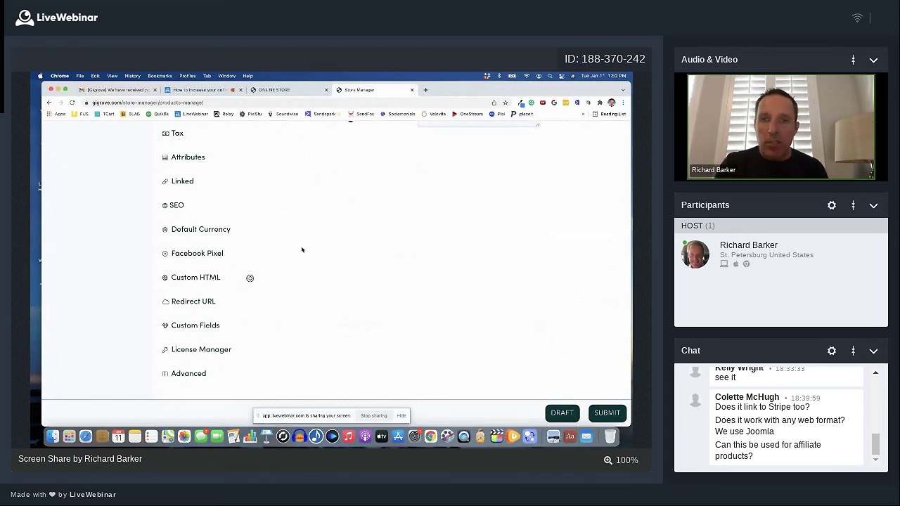
pyautogui.click(214, 278)
# Review the item's checkout redirect URL and License Manager settings without entering anything.
pyautogui.scroll(-2, 306, 247)
pyautogui.click(325, 268)
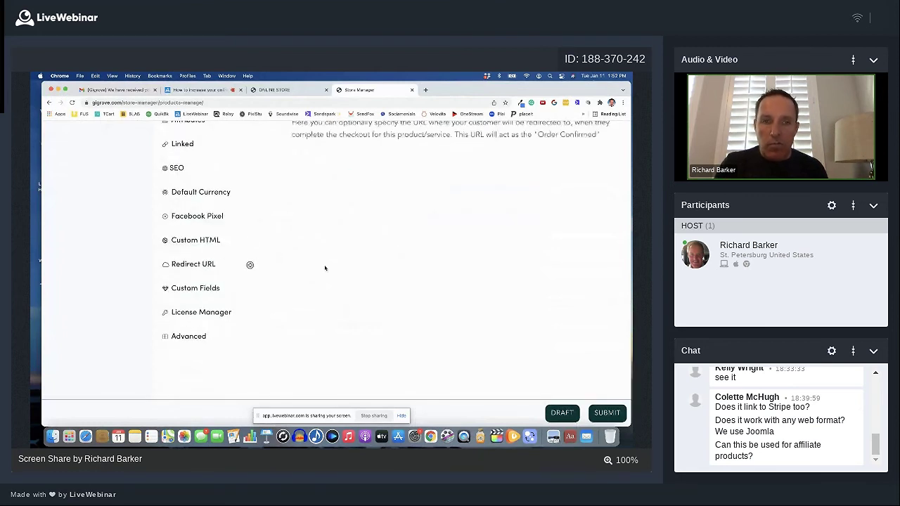
pyautogui.scroll(1, 325, 268)
pyautogui.scroll(4, 325, 267)
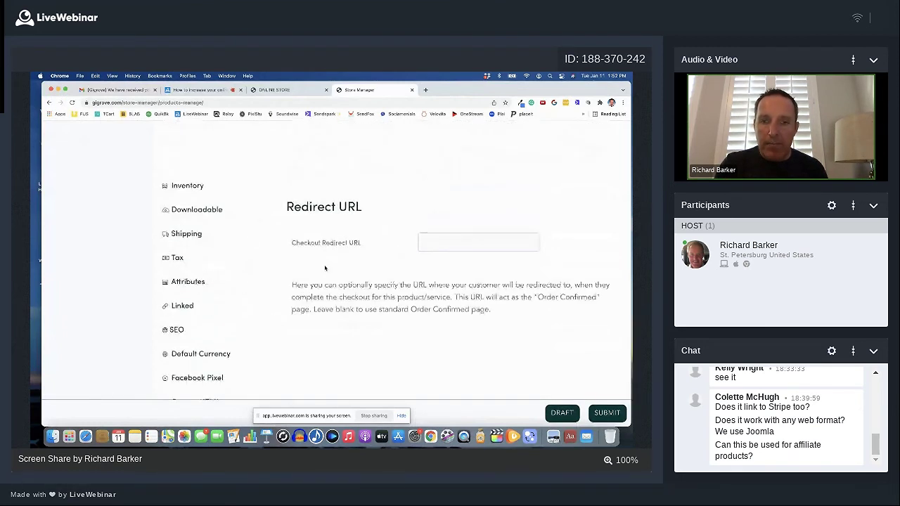
pyautogui.scroll(-5, 325, 268)
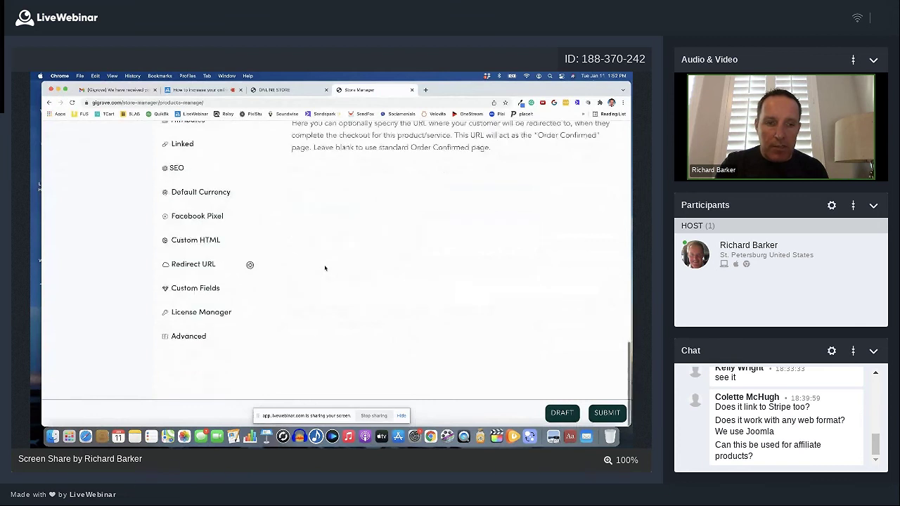
pyautogui.click(208, 313)
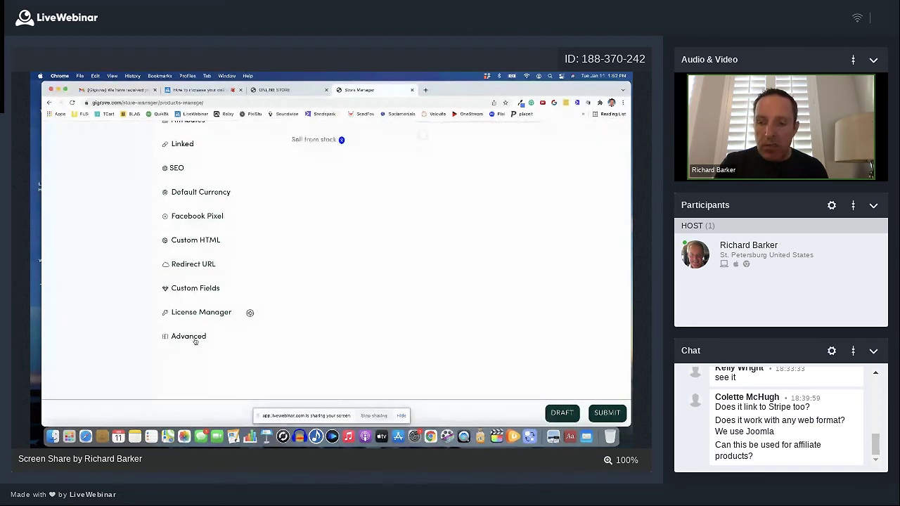
# Submit the new product, check its public page down to the linked up-sells, and return to the product editor.
pyautogui.click(609, 413)
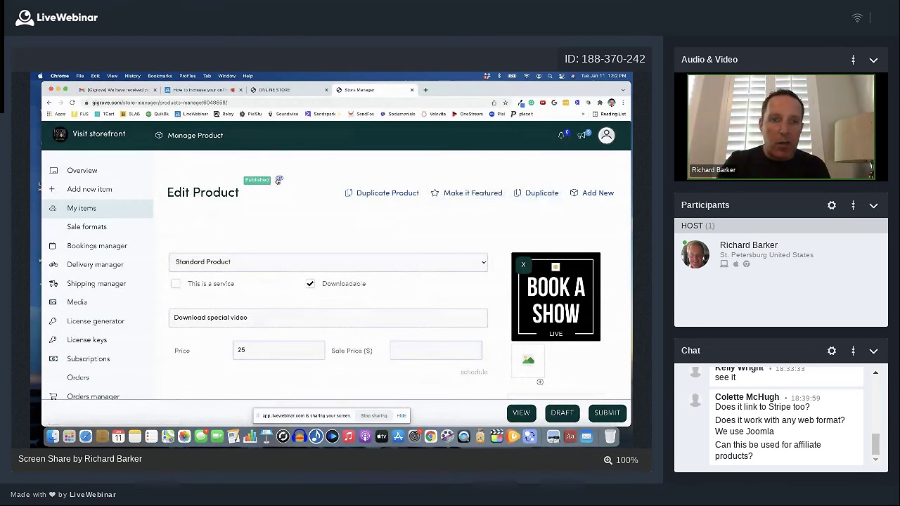
pyautogui.click(279, 180)
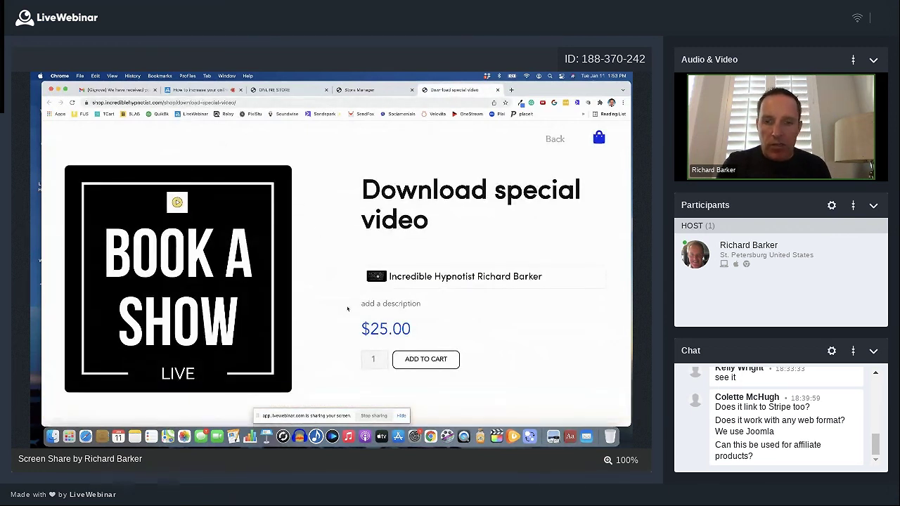
pyautogui.scroll(-1, 348, 310)
pyautogui.scroll(-3, 347, 310)
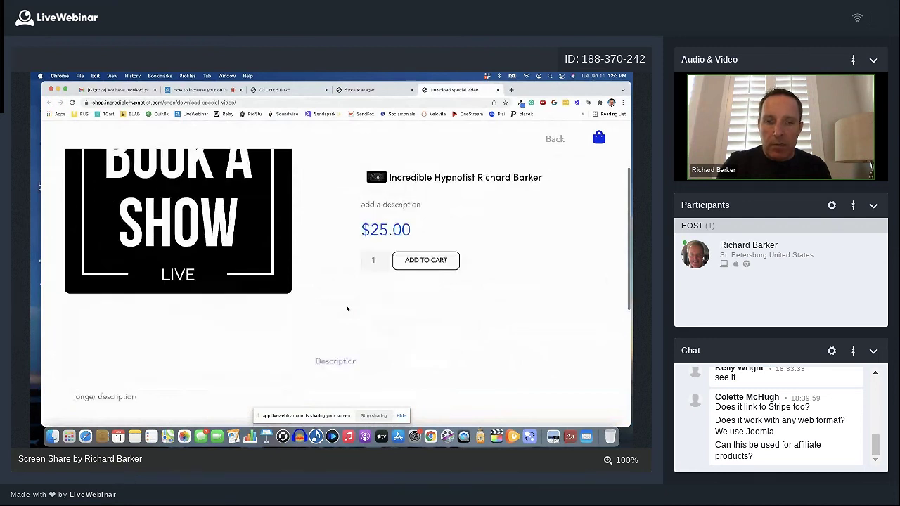
pyautogui.scroll(-9, 348, 309)
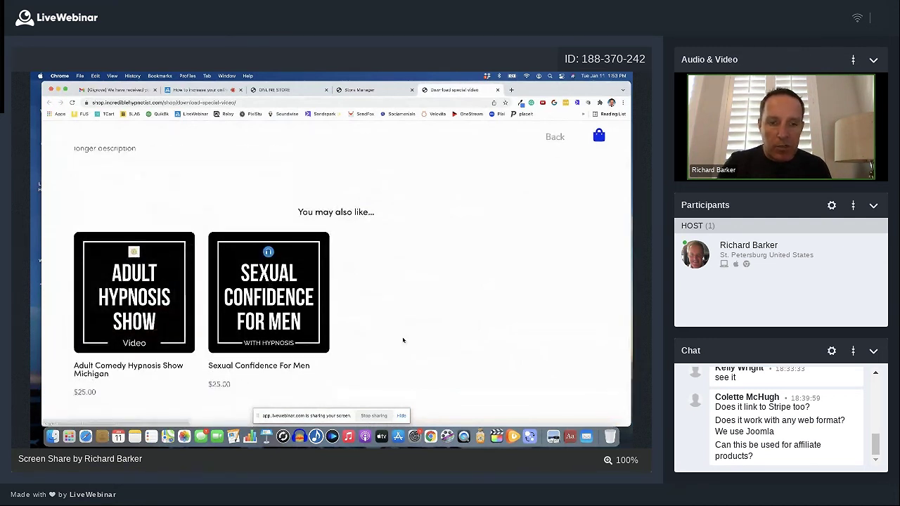
pyautogui.scroll(1, 403, 340)
pyautogui.scroll(15, 403, 340)
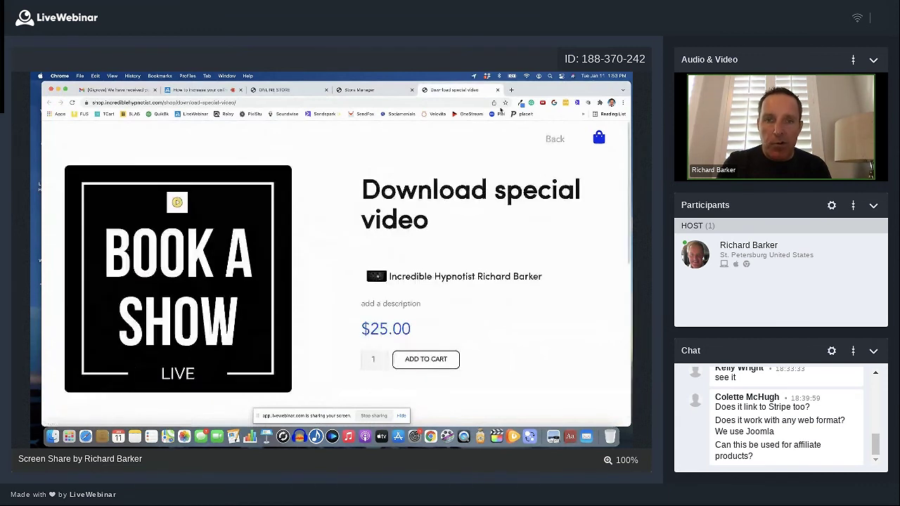
pyautogui.click(497, 89)
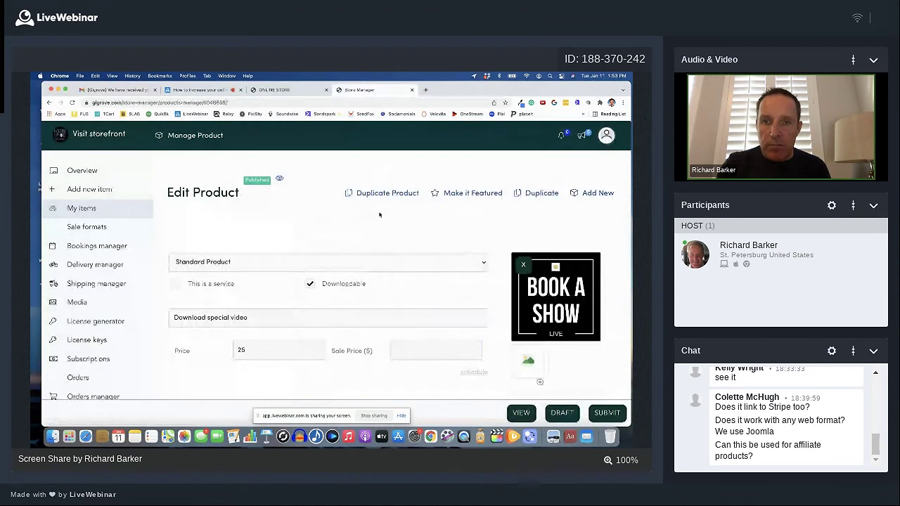
# Make the product featured, set its sale price to $15, and resubmit it.
pyautogui.click(451, 195)
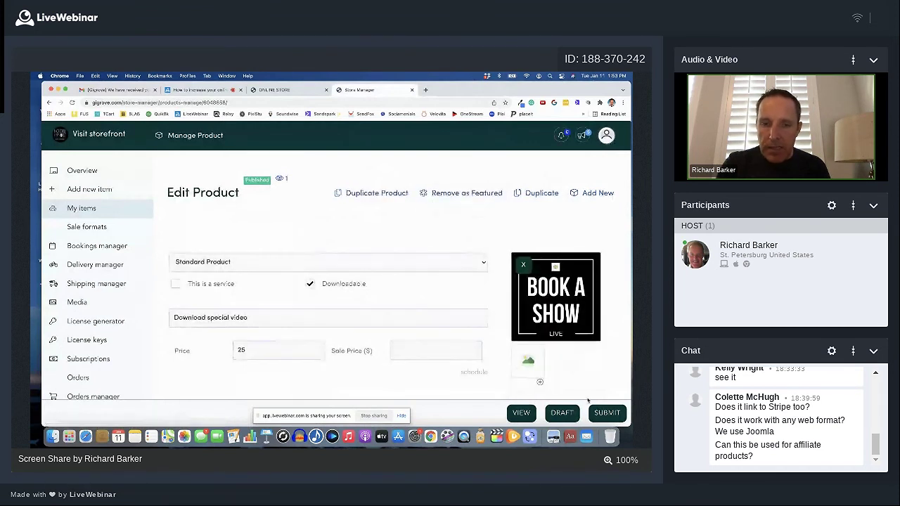
pyautogui.scroll(-1, 438, 320)
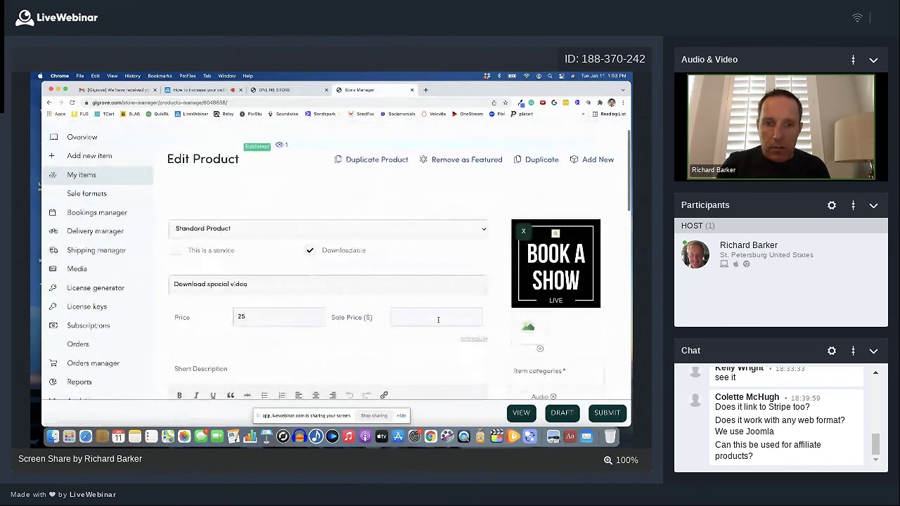
pyautogui.scroll(-1, 438, 320)
pyautogui.click(416, 273)
pyautogui.write('1')
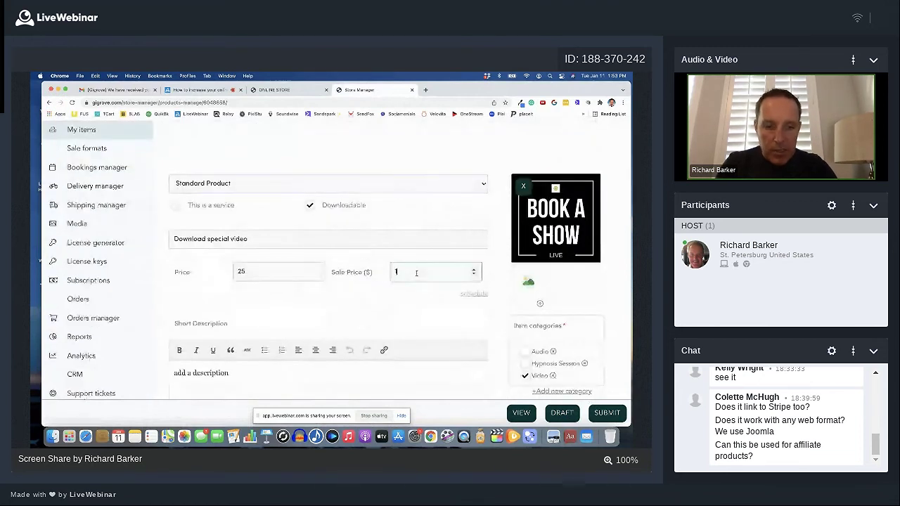
pyautogui.write('5')
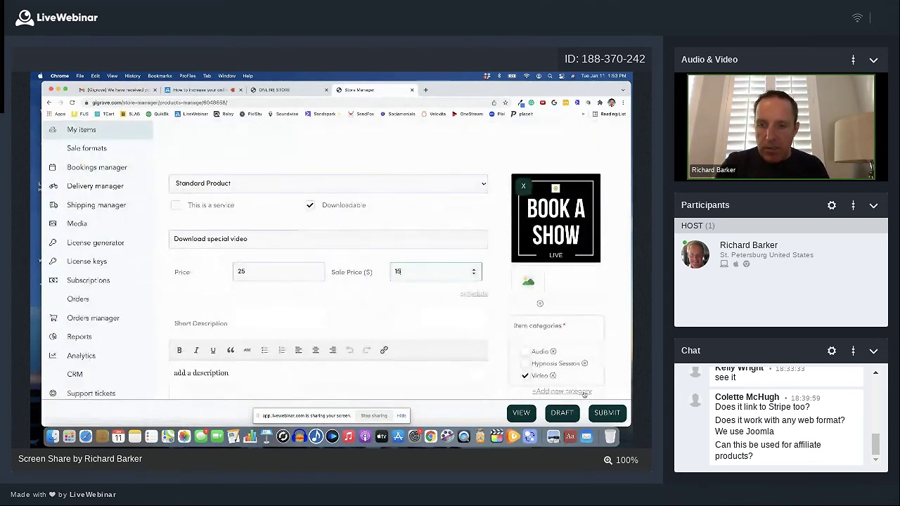
pyautogui.click(604, 413)
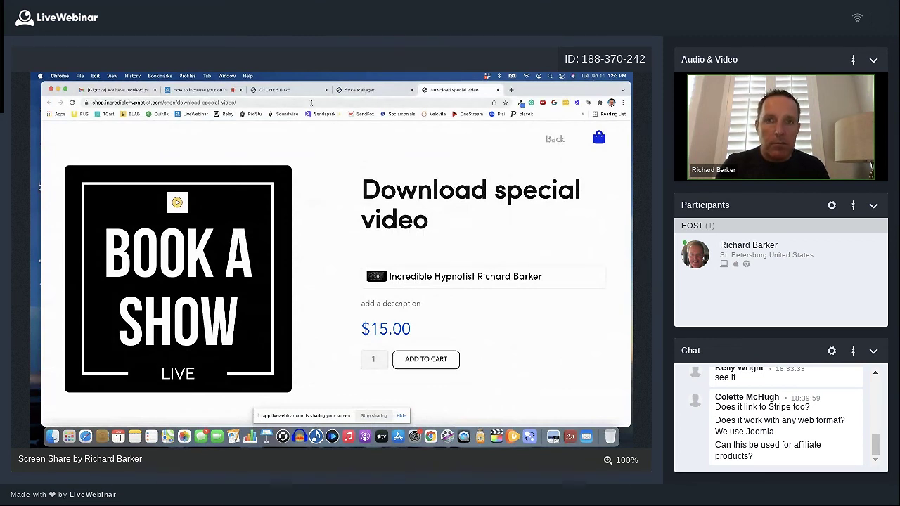
# Open the online shop's main page and check how the discounted video appears among the items and the featured products.
pyautogui.click(311, 103)
pyautogui.write('sho')
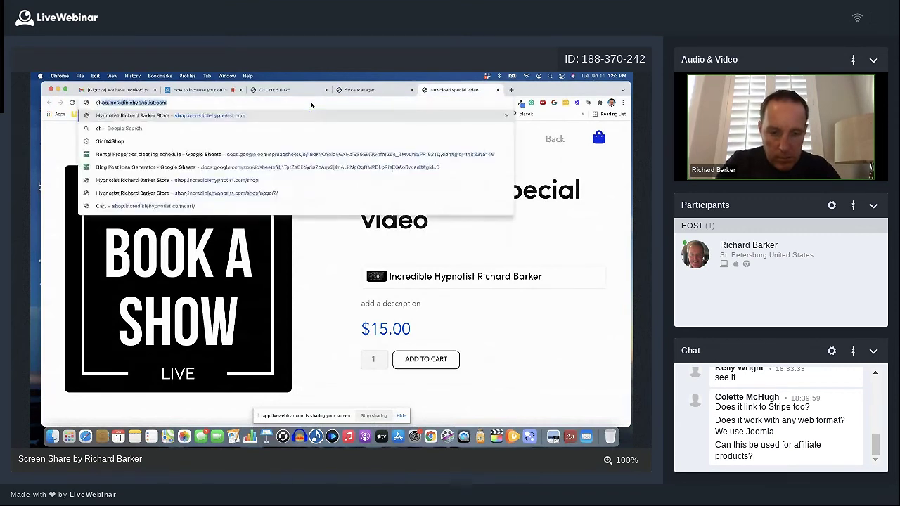
pyautogui.press('Return')
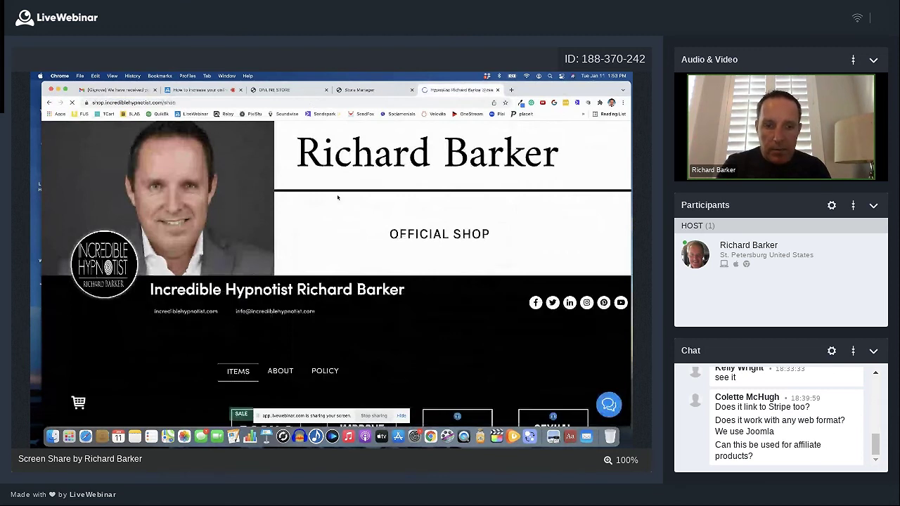
pyautogui.scroll(-2, 347, 260)
pyautogui.scroll(-2, 347, 261)
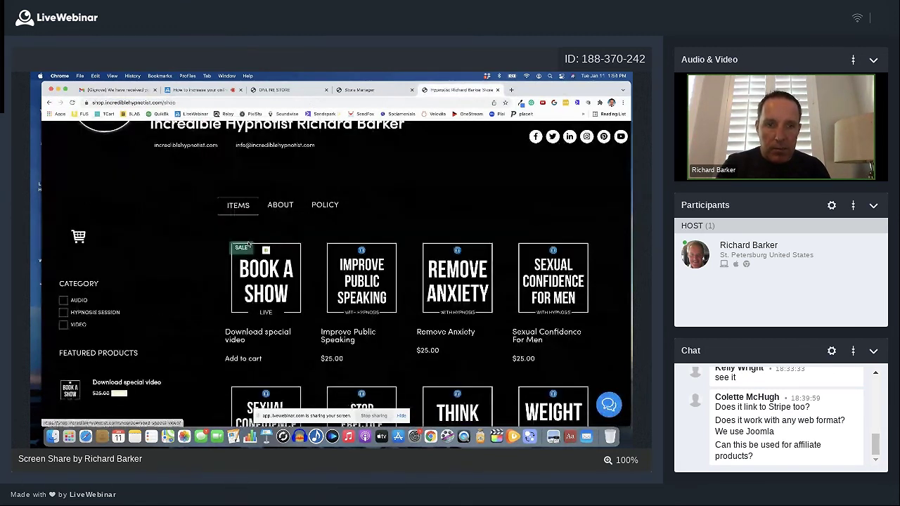
pyautogui.scroll(-1, 273, 275)
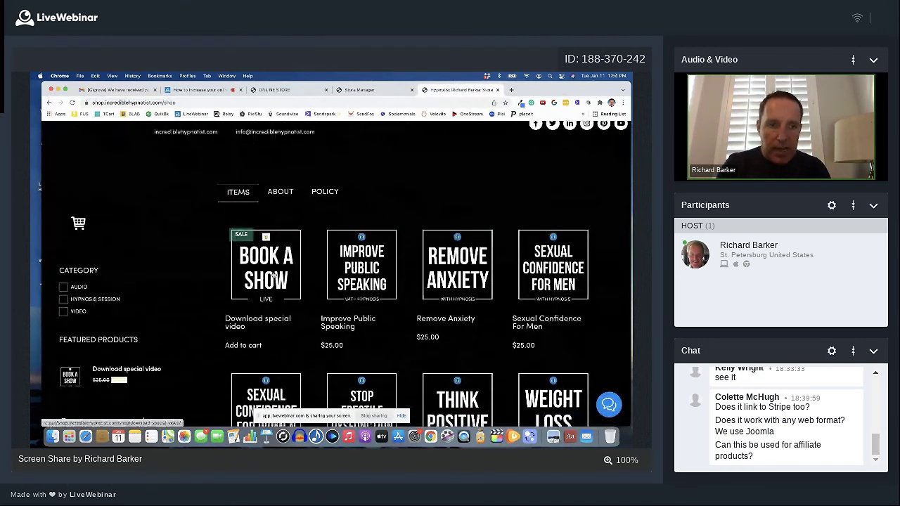
pyautogui.scroll(-1, 274, 276)
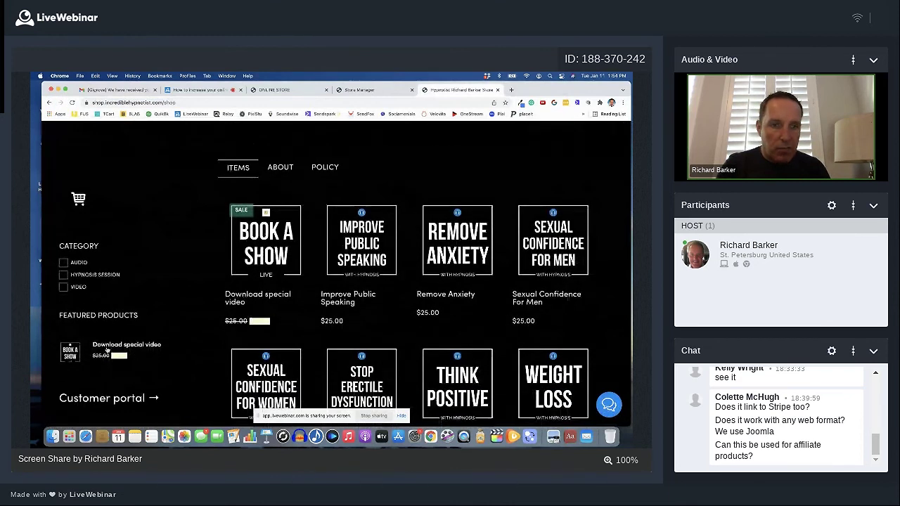
# Return to the product editor, remove the downloadable special video from the featured products, and save it as a draft.
pyautogui.click(384, 91)
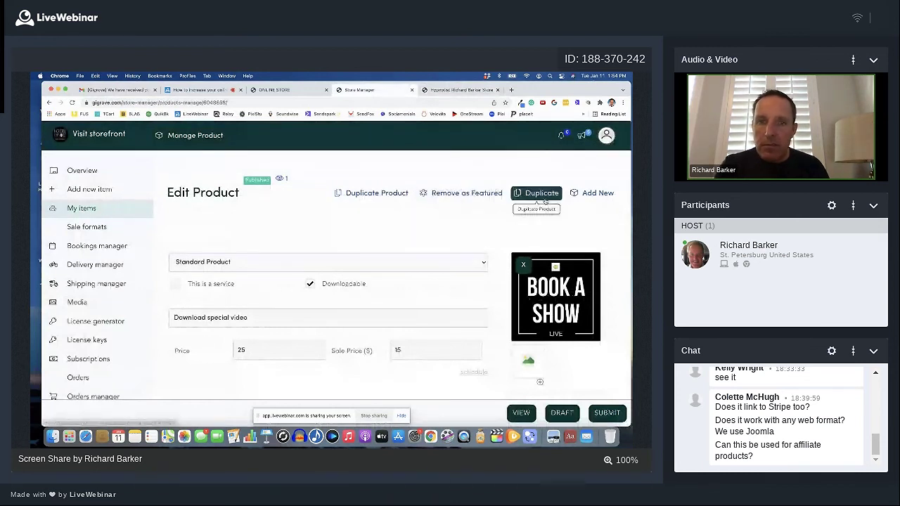
pyautogui.scroll(-1, 499, 197)
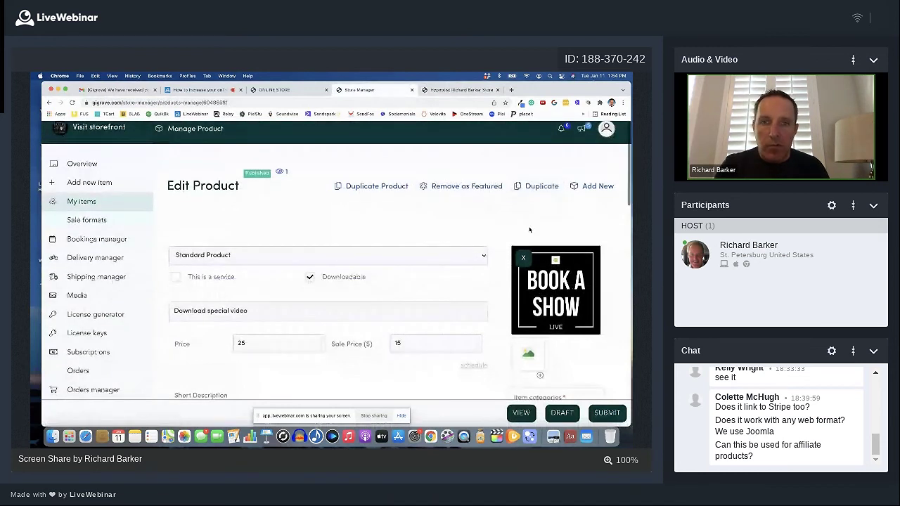
pyautogui.click(452, 188)
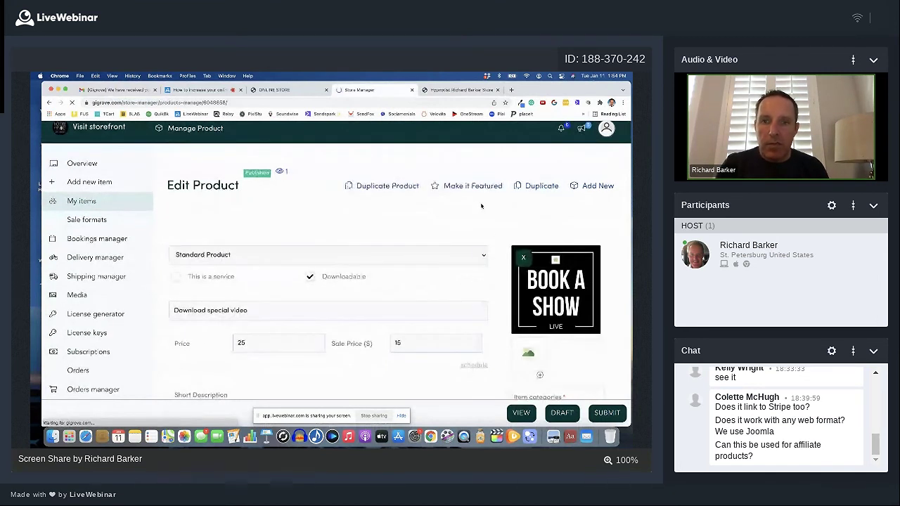
pyautogui.scroll(-3, 520, 296)
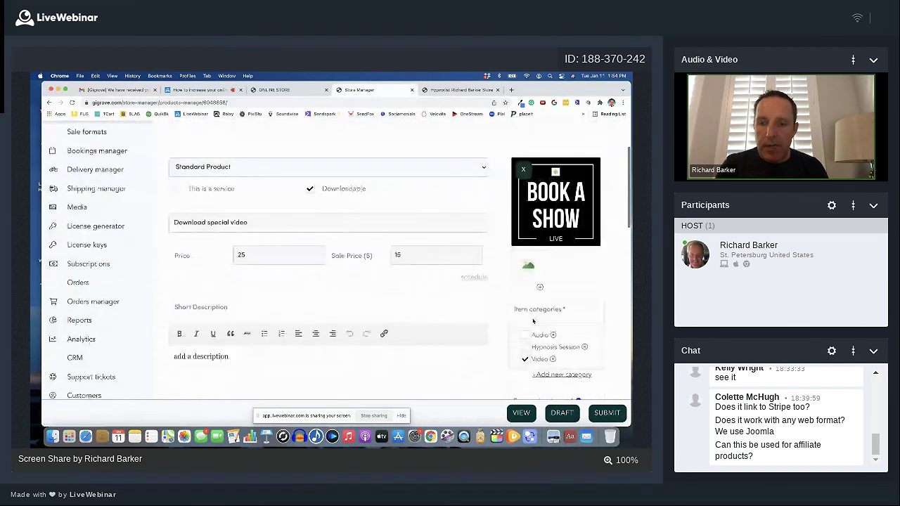
pyautogui.scroll(-1, 541, 352)
pyautogui.click(562, 413)
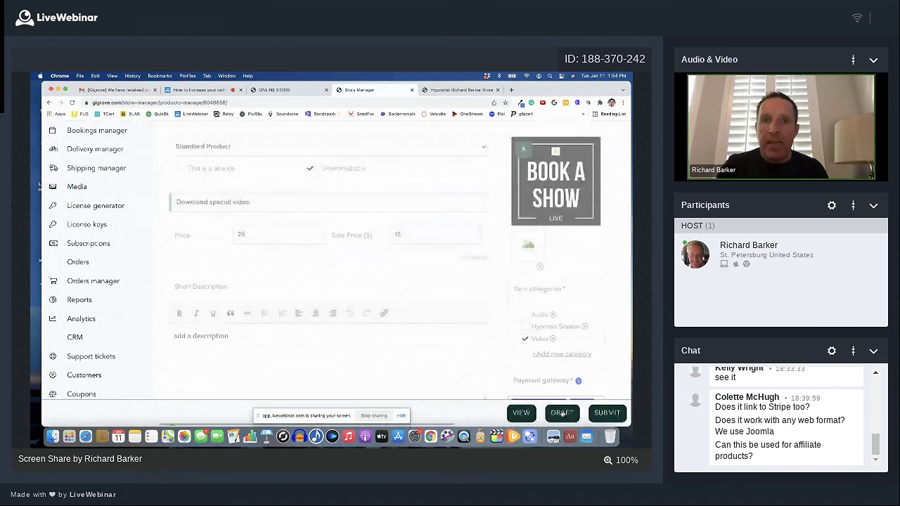
pyautogui.scroll(5, 258, 175)
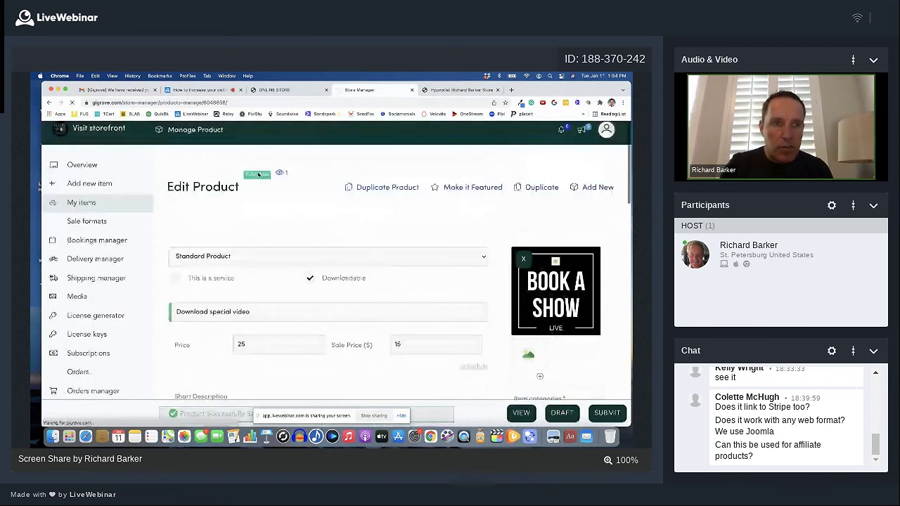
pyautogui.scroll(1, 258, 175)
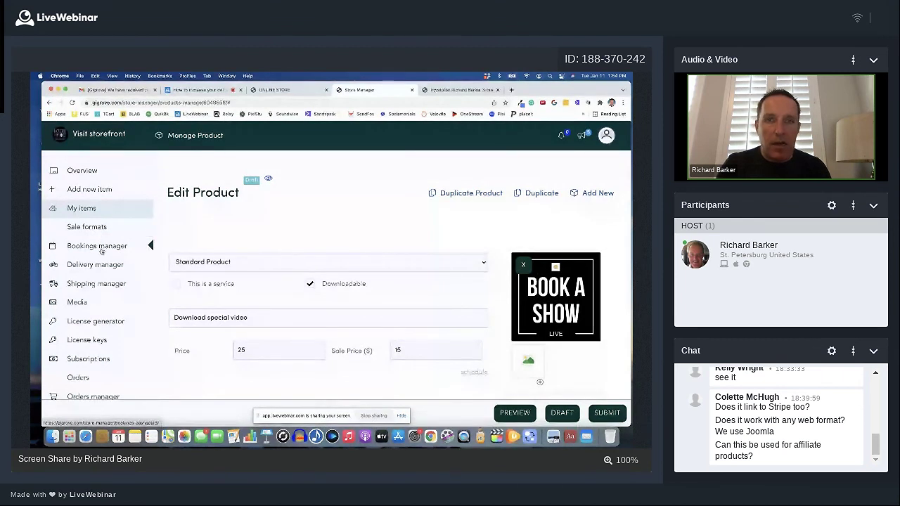
# Look over the options in the bookings manager, followed by the delivery attendees page.
pyautogui.click(102, 251)
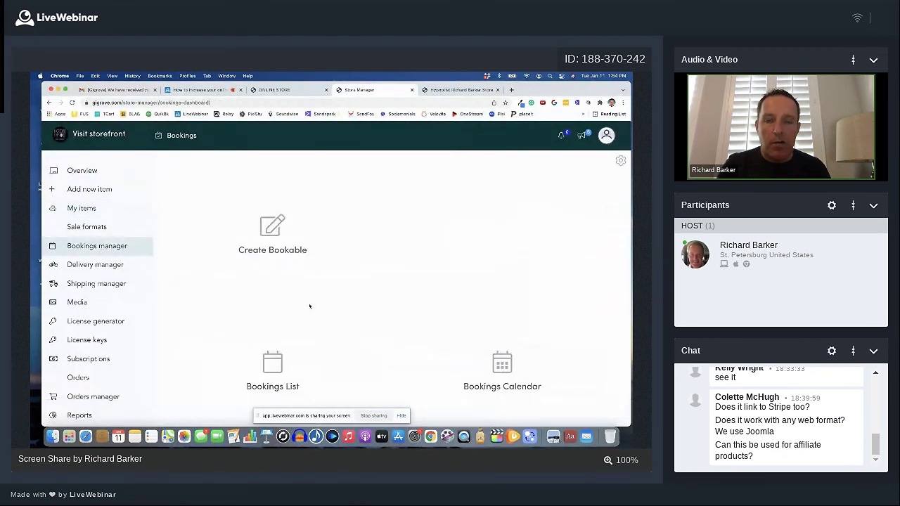
pyautogui.scroll(-2, 363, 330)
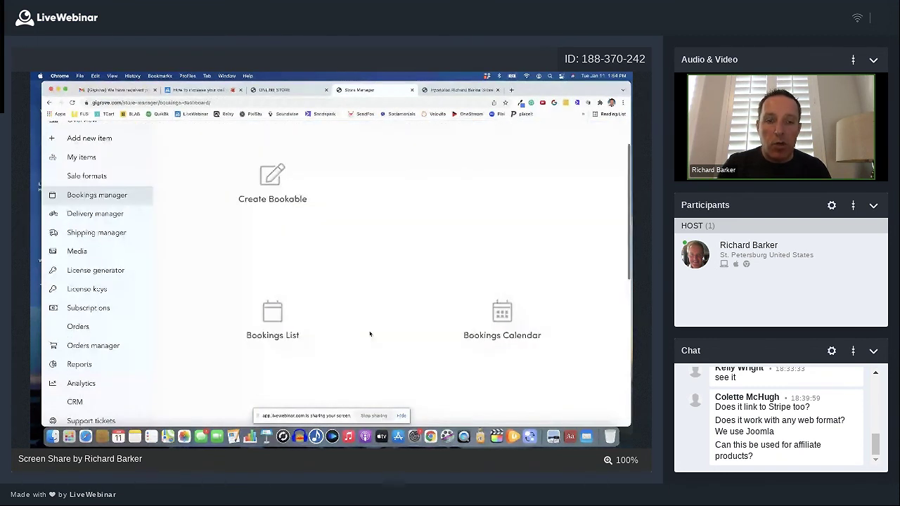
pyautogui.scroll(-2, 370, 334)
pyautogui.scroll(1, 370, 334)
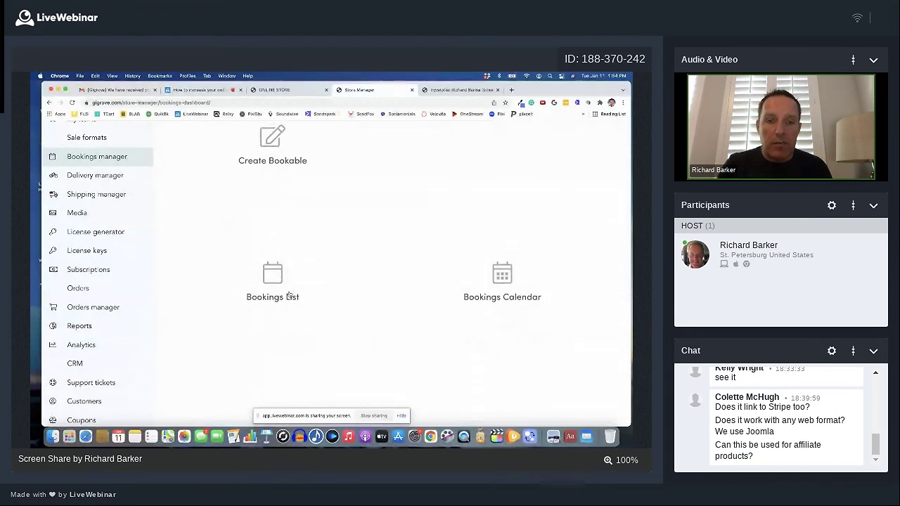
pyautogui.scroll(2, 230, 230)
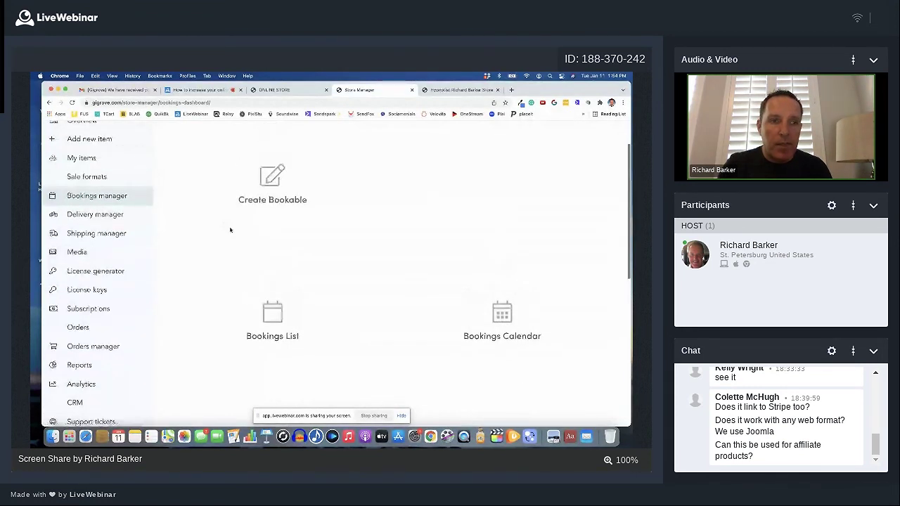
pyautogui.click(116, 215)
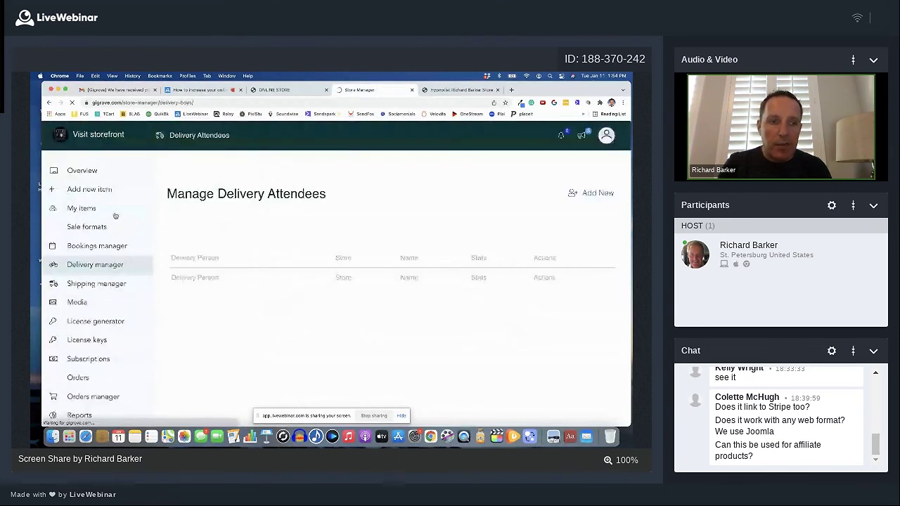
# Open the store's shipping settings and look through the full list of store settings sections, from Store to JavaScript/Custom Code.
pyautogui.click(105, 285)
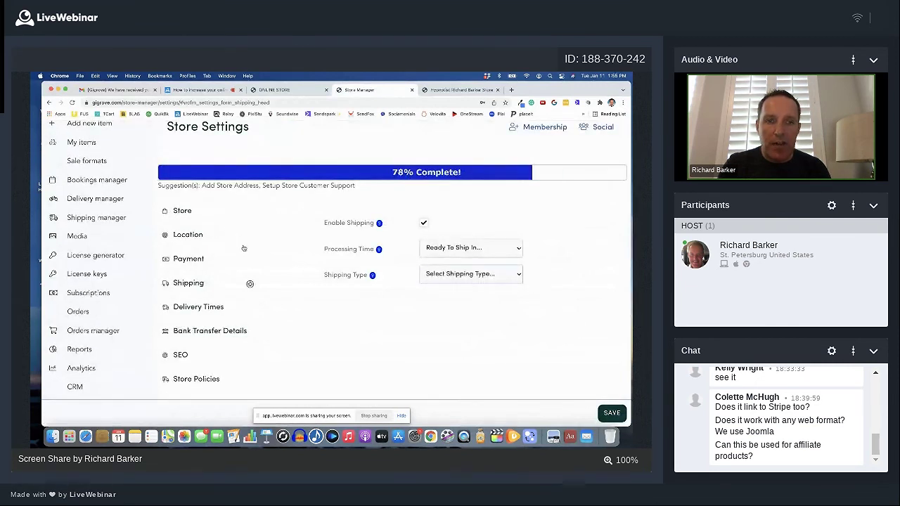
pyautogui.scroll(1, 244, 248)
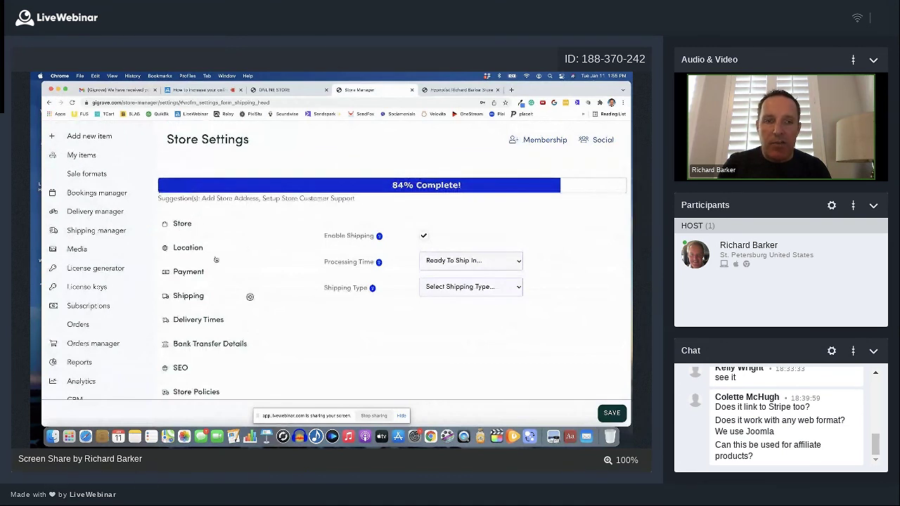
pyautogui.scroll(-1, 311, 321)
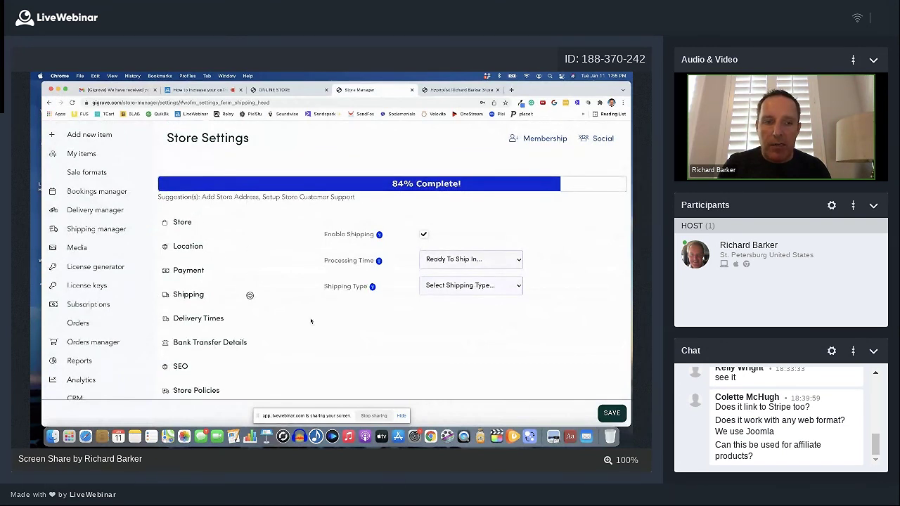
pyautogui.scroll(-2, 311, 322)
pyautogui.scroll(-5, 311, 321)
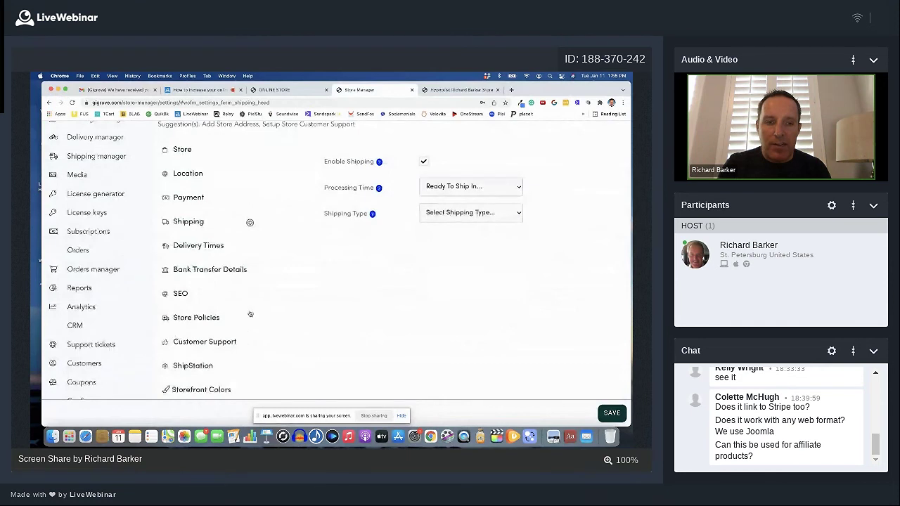
pyautogui.scroll(-1, 251, 312)
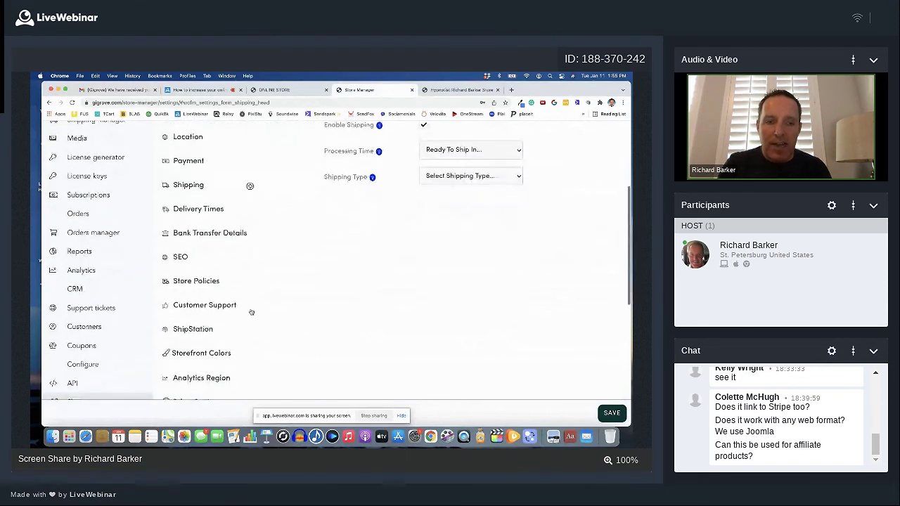
pyautogui.scroll(-3, 251, 312)
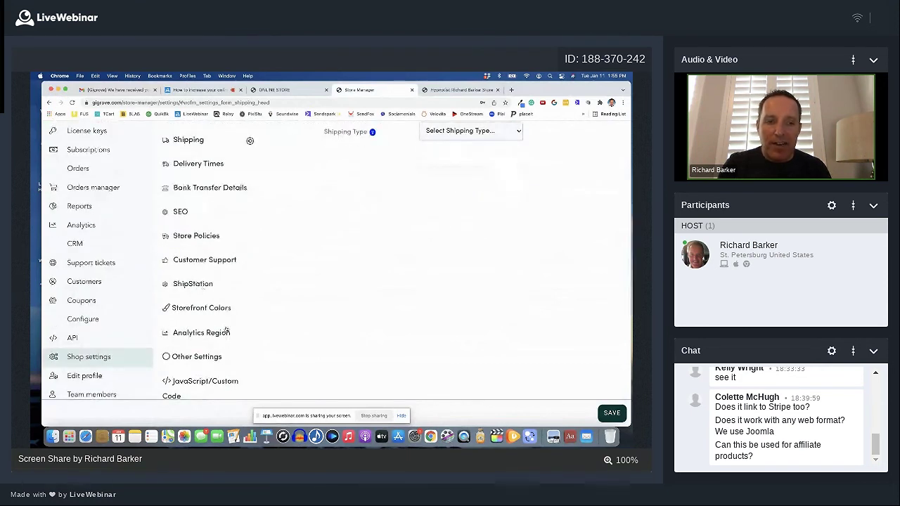
pyautogui.scroll(-1, 227, 328)
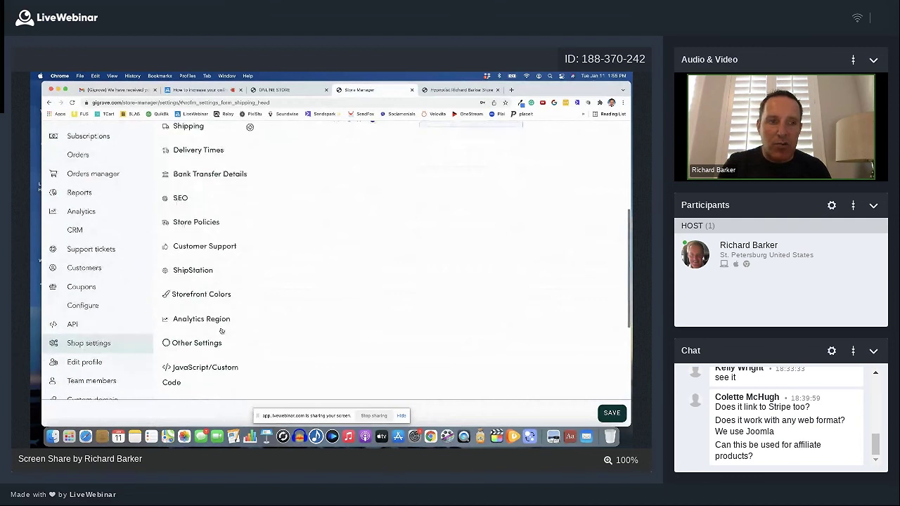
pyautogui.scroll(10, 204, 302)
pyautogui.scroll(-5, 189, 284)
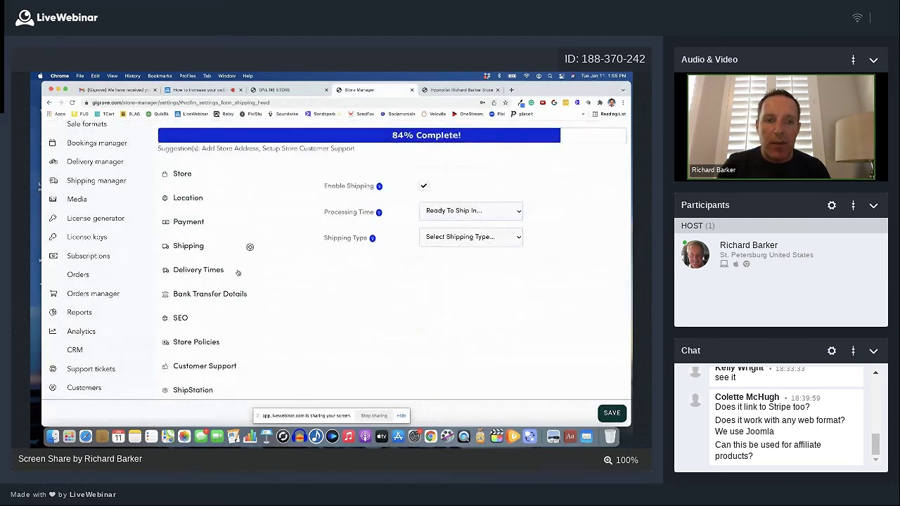
pyautogui.scroll(-1, 238, 273)
pyautogui.scroll(-2, 238, 273)
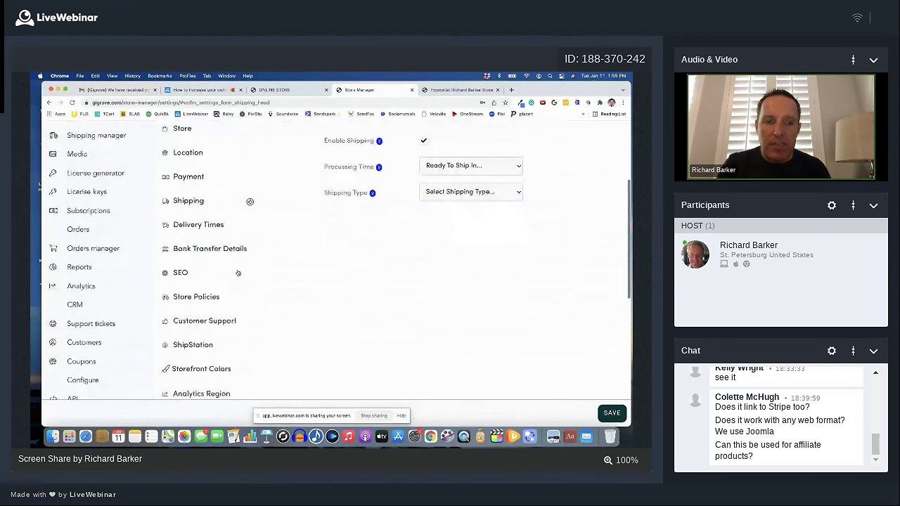
pyautogui.scroll(-4, 237, 273)
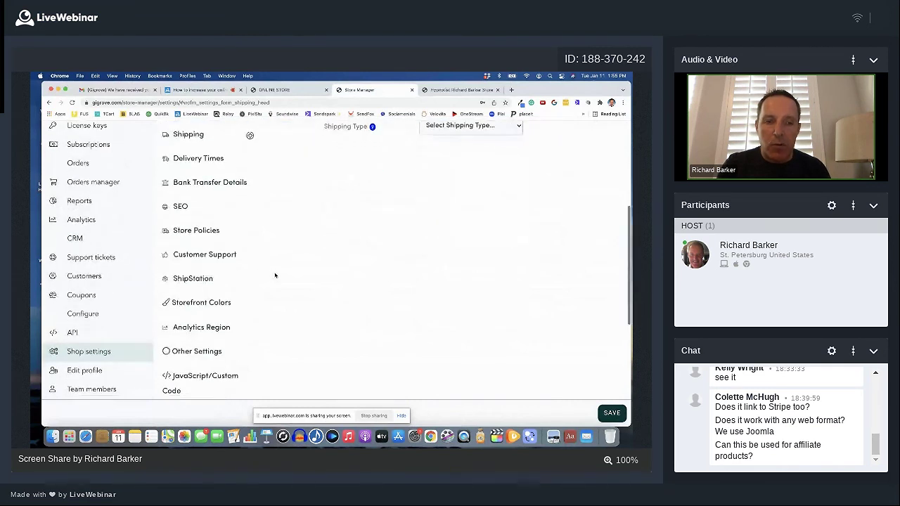
pyautogui.scroll(-3, 275, 276)
pyautogui.scroll(4, 275, 276)
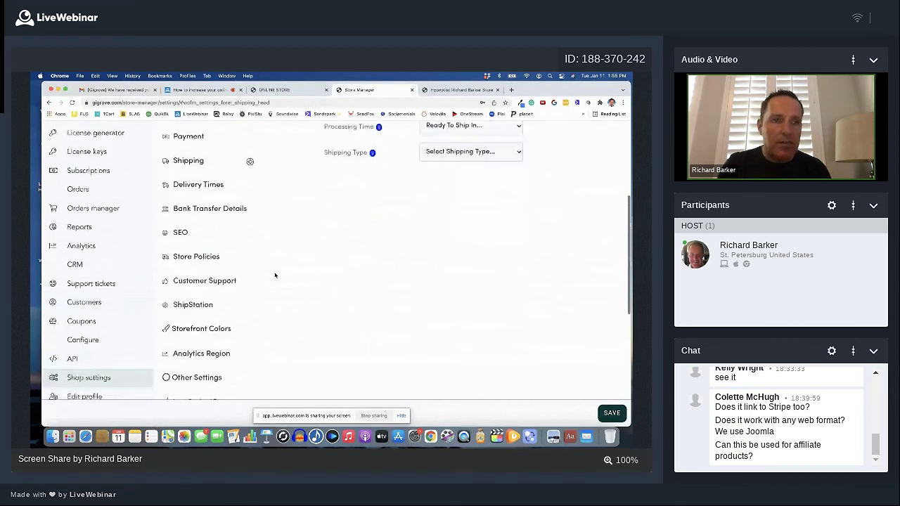
pyautogui.scroll(3, 217, 199)
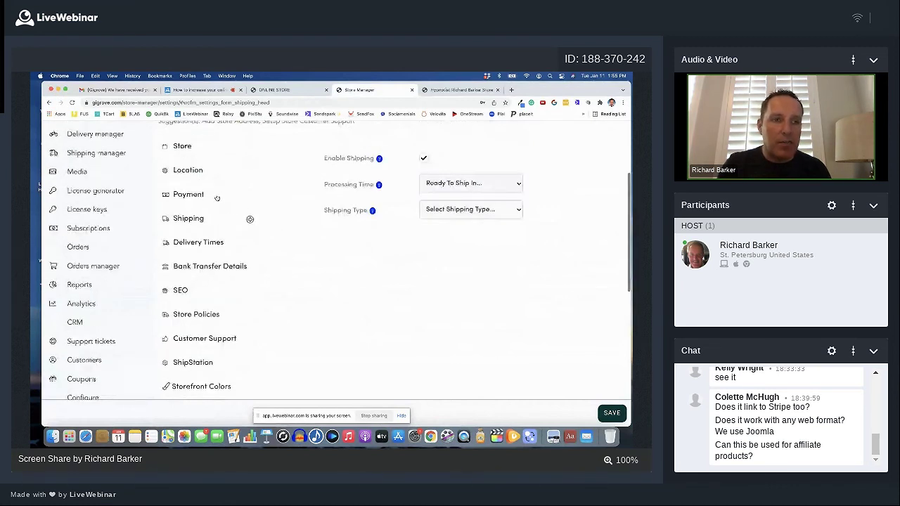
pyautogui.scroll(2, 217, 199)
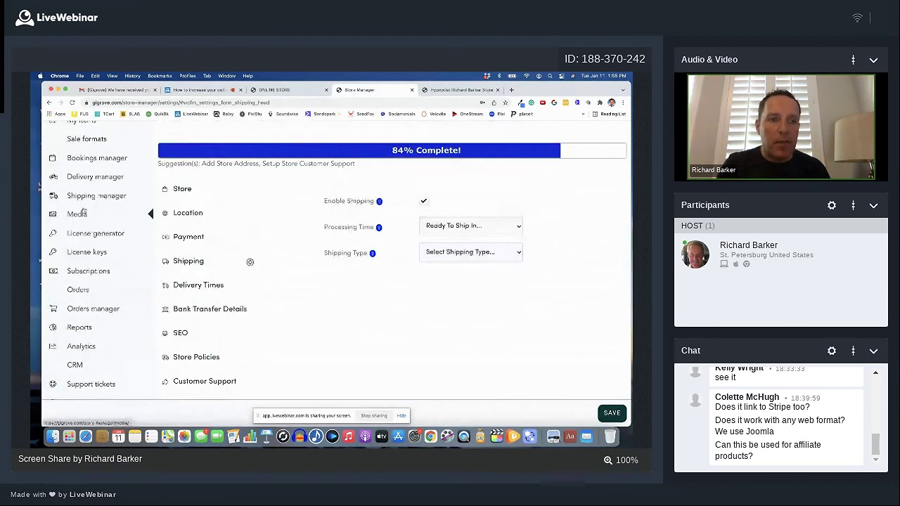
# Open the Media Manager and look through the uploaded files, their associated products and the disk space usage.
pyautogui.click(78, 215)
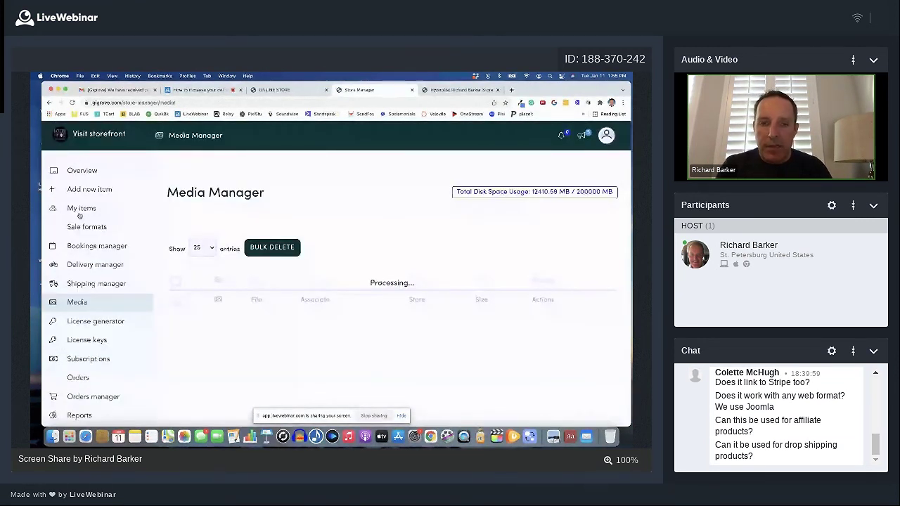
pyautogui.scroll(-3, 351, 326)
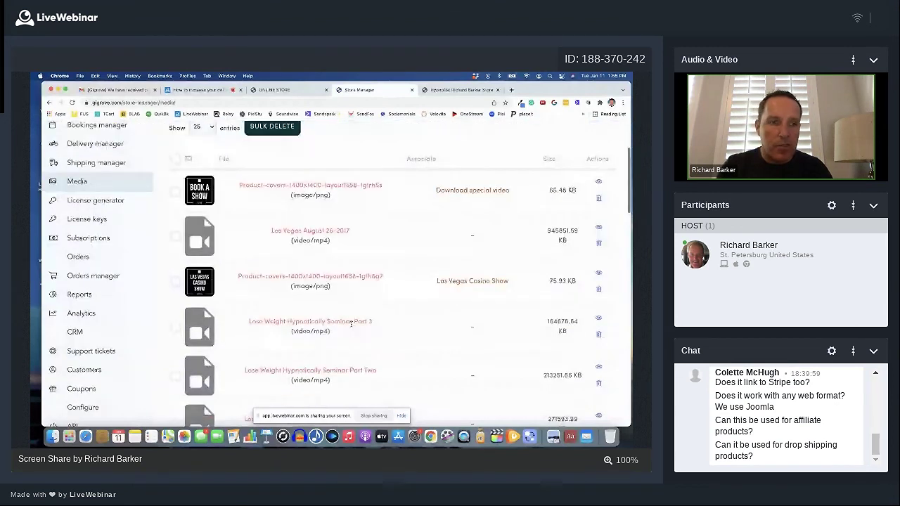
pyautogui.scroll(2, 351, 323)
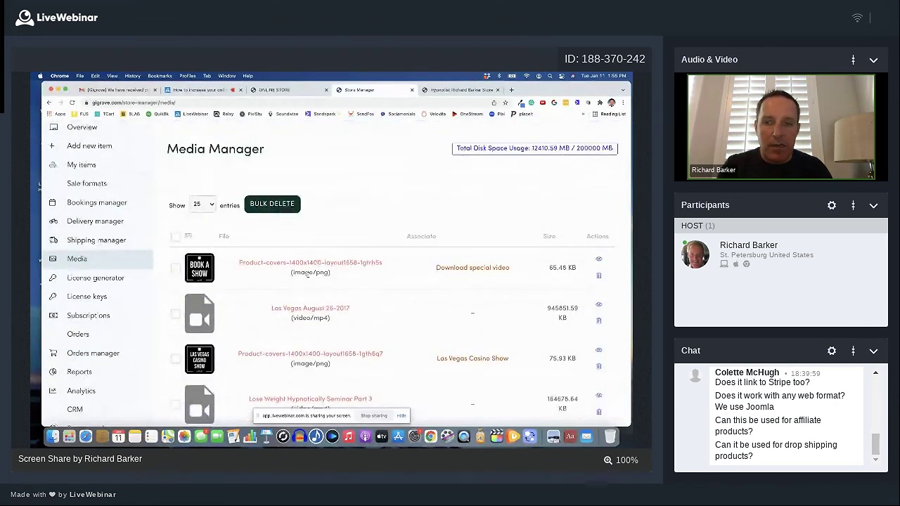
# Review the License Generators page and the License Keys page without adding anything.
pyautogui.click(108, 279)
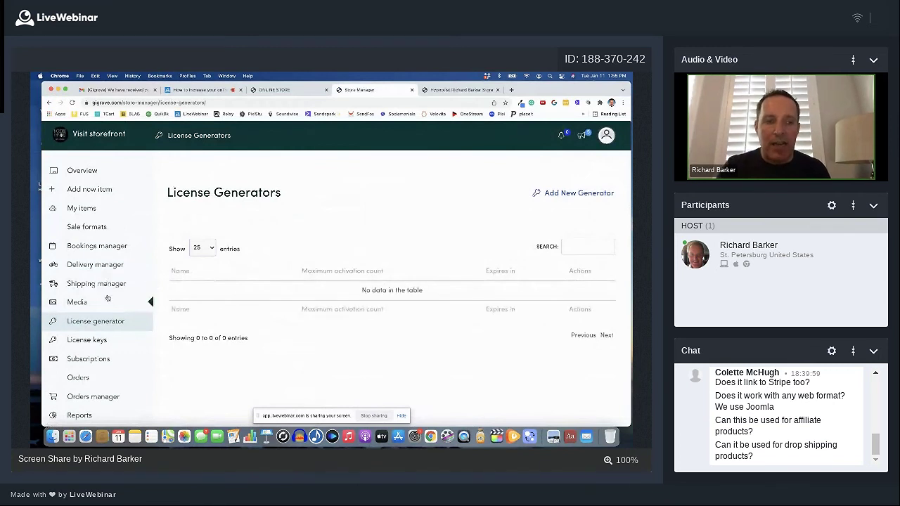
pyautogui.scroll(-1, 111, 308)
pyautogui.scroll(-3, 110, 308)
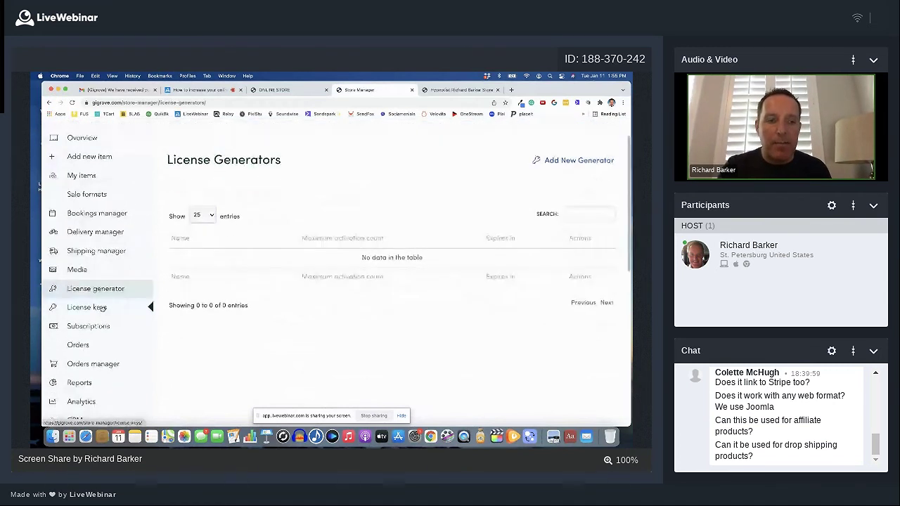
pyautogui.click(104, 308)
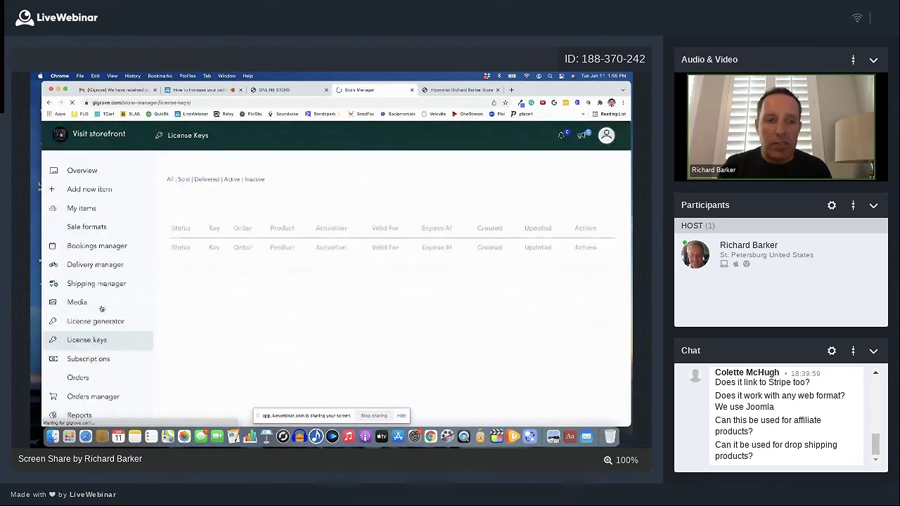
pyautogui.scroll(-2, 101, 308)
pyautogui.scroll(-5, 102, 308)
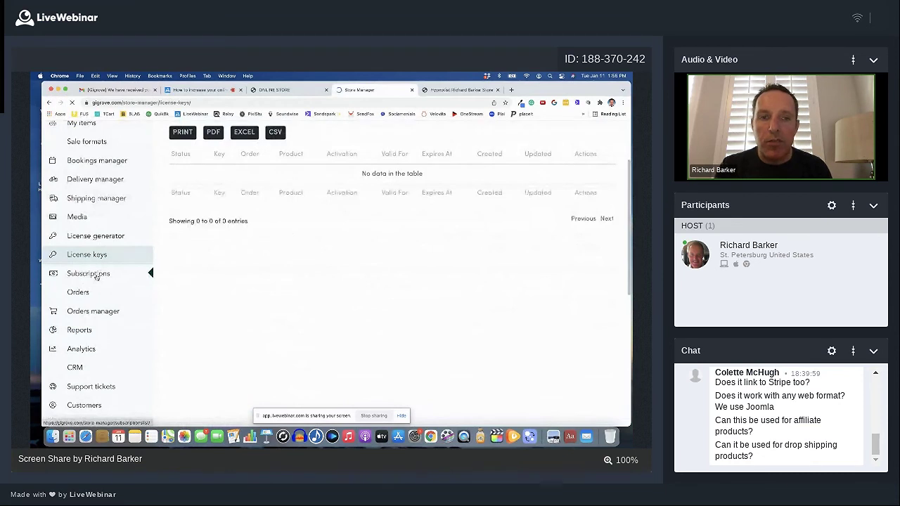
# Open the store's subscriptions list and examine its columns and filters.
pyautogui.click(97, 275)
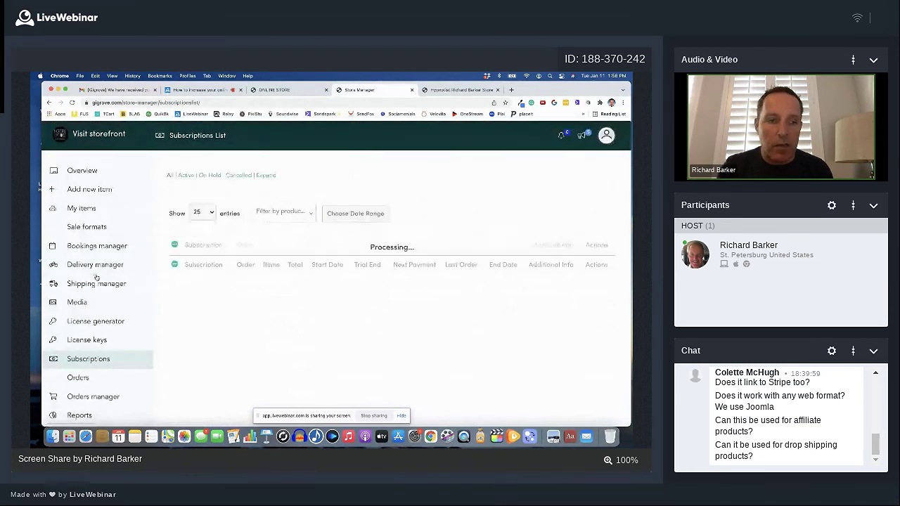
pyautogui.scroll(-1, 97, 278)
pyautogui.scroll(-2, 97, 278)
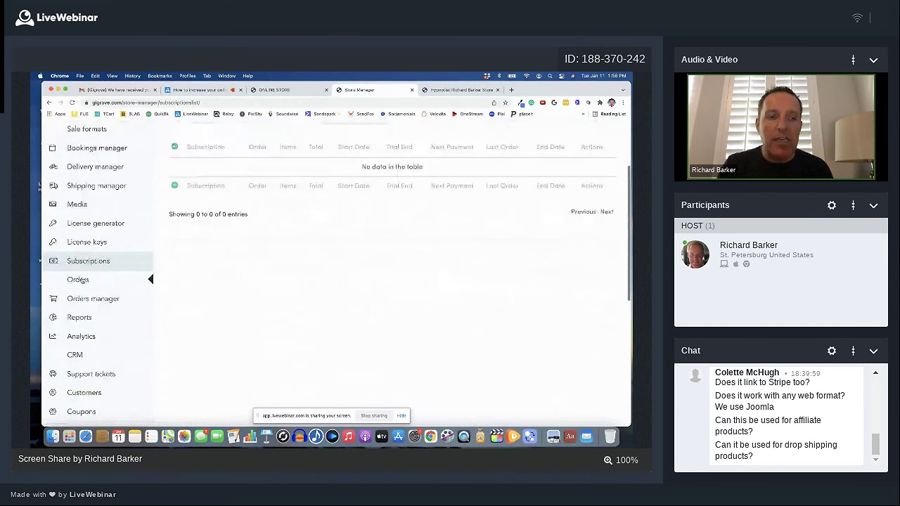
pyautogui.scroll(3, 79, 280)
pyautogui.scroll(-2, 82, 281)
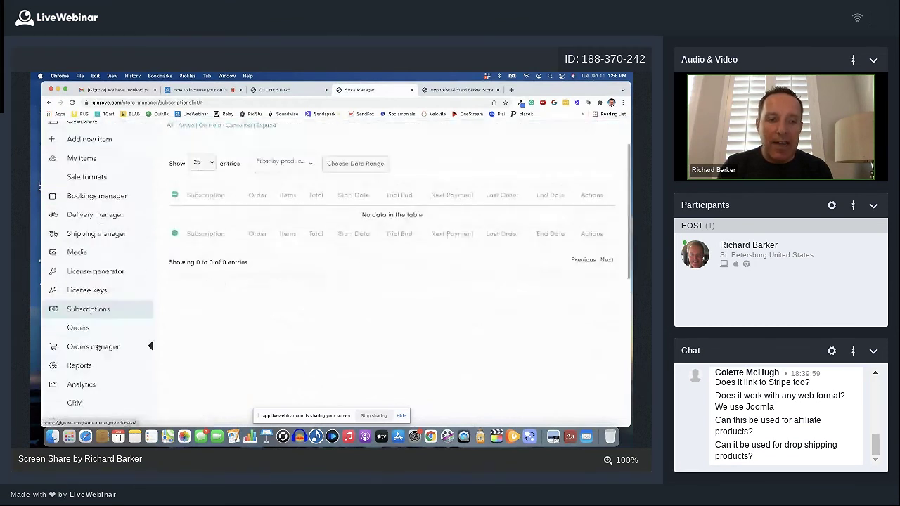
# Open the Orders manager and examine its status filters, export options, date range filter and order table columns.
pyautogui.click(98, 347)
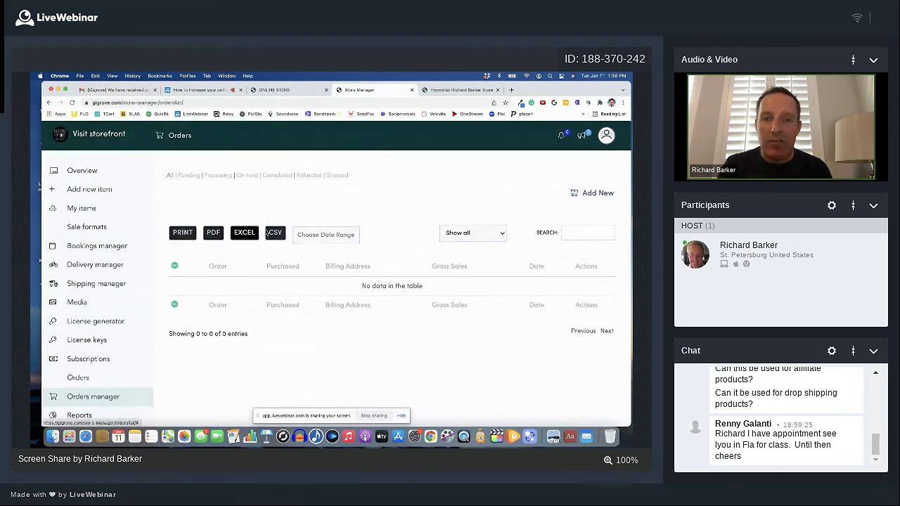
pyautogui.scroll(-3, 328, 302)
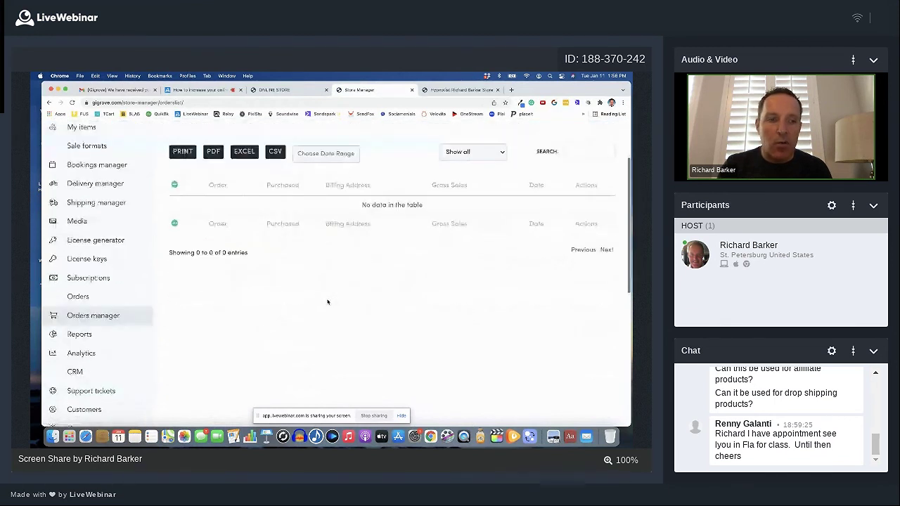
pyautogui.scroll(-2, 328, 303)
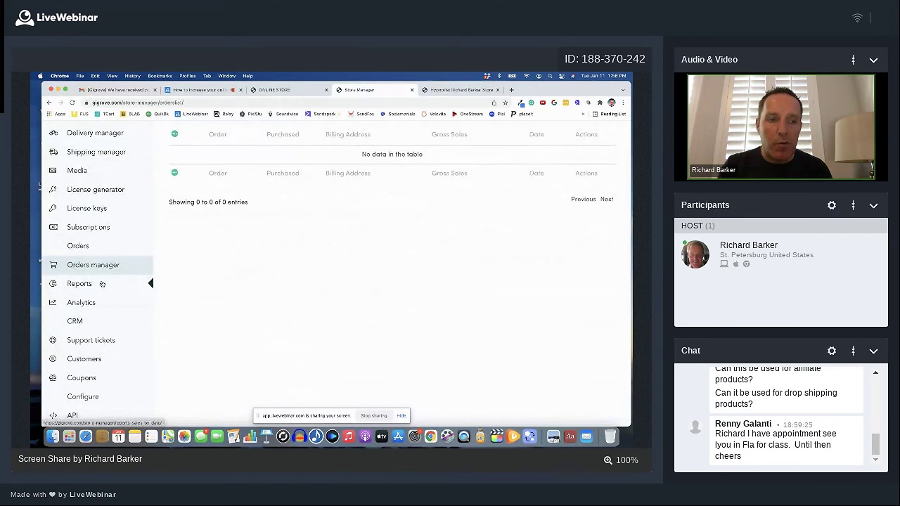
pyautogui.scroll(5, 76, 325)
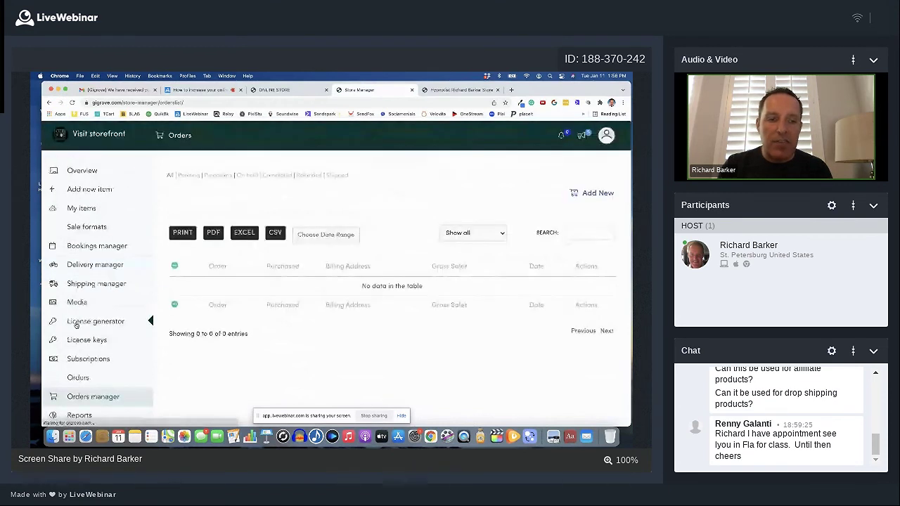
pyautogui.scroll(-1, 76, 324)
pyautogui.scroll(-3, 80, 327)
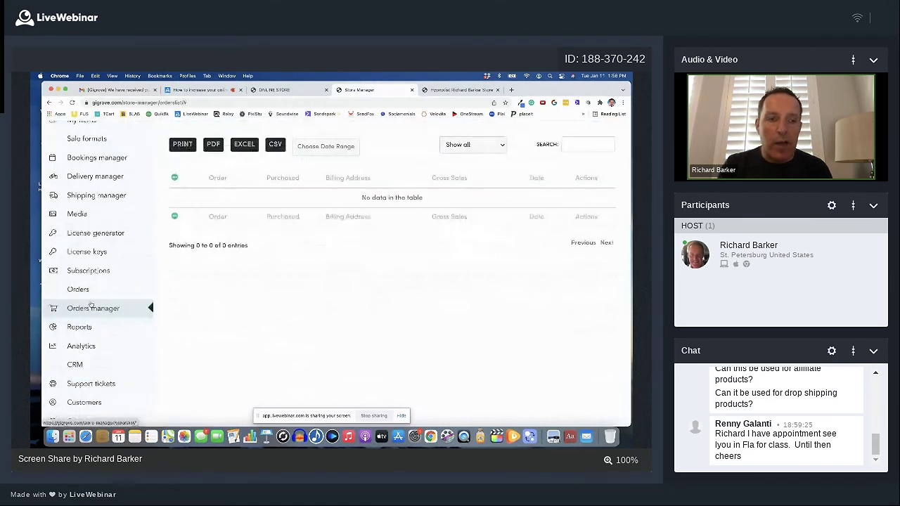
pyautogui.scroll(4, 78, 364)
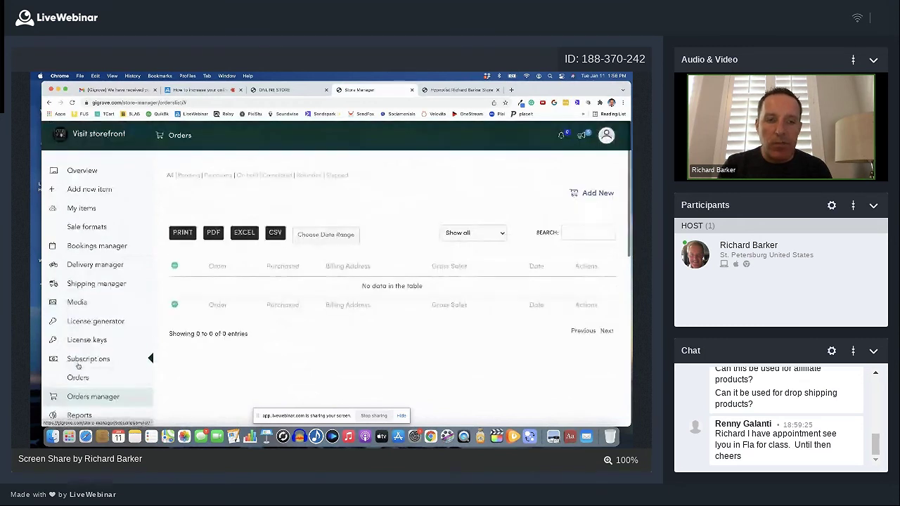
pyautogui.scroll(-5, 112, 335)
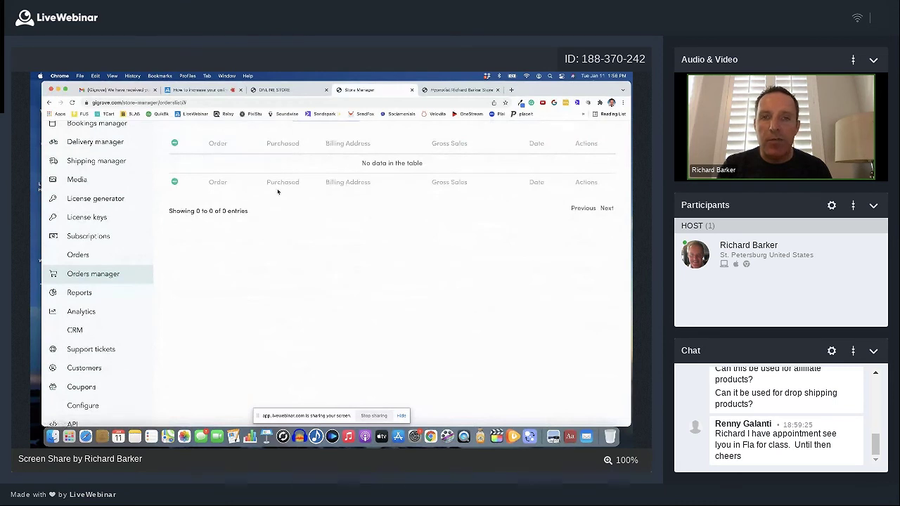
pyautogui.scroll(1, 278, 192)
pyautogui.scroll(-2, 278, 192)
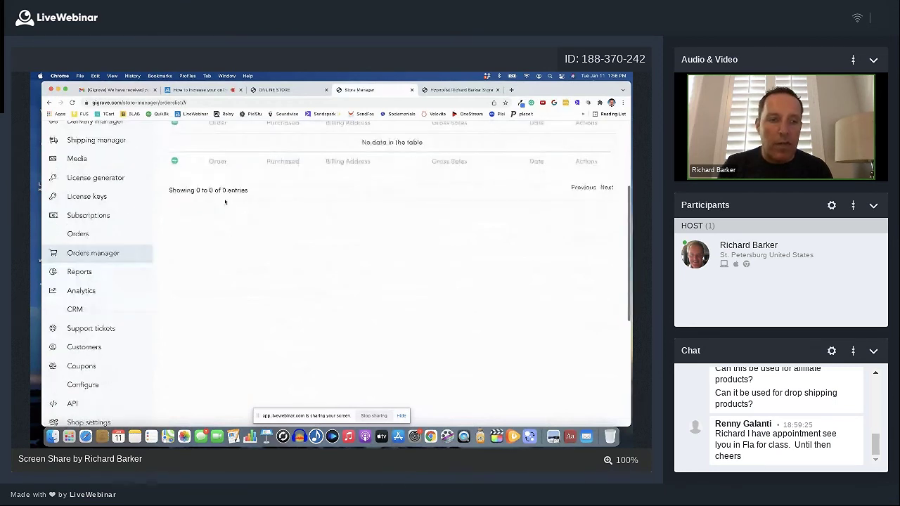
# Open the support tickets list and the Manage Customers page to review their layout without adding anything.
pyautogui.click(109, 329)
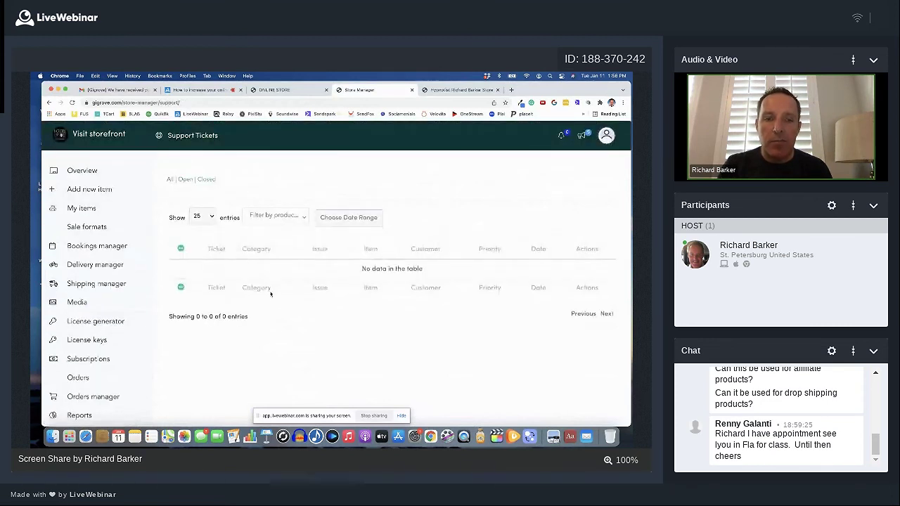
pyautogui.scroll(-1, 270, 295)
pyautogui.scroll(-5, 271, 295)
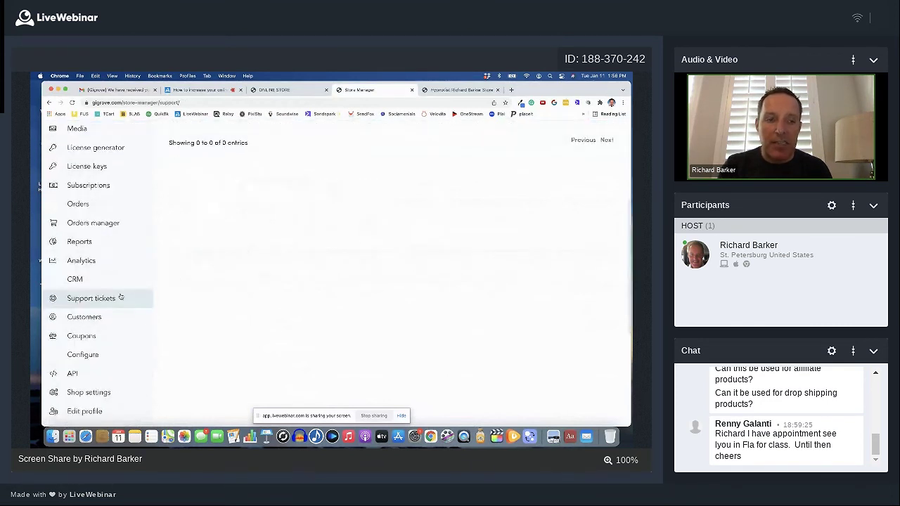
pyautogui.click(88, 318)
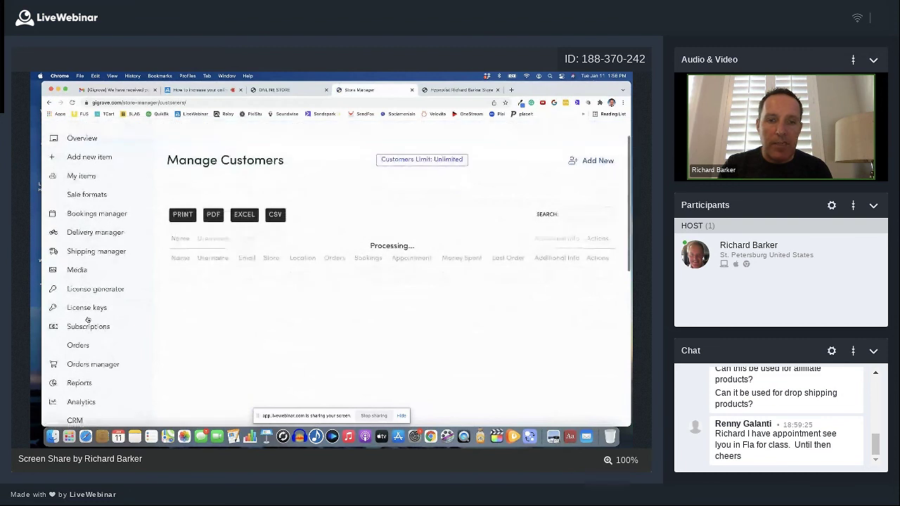
pyautogui.scroll(-3, 87, 320)
pyautogui.scroll(-3, 87, 320)
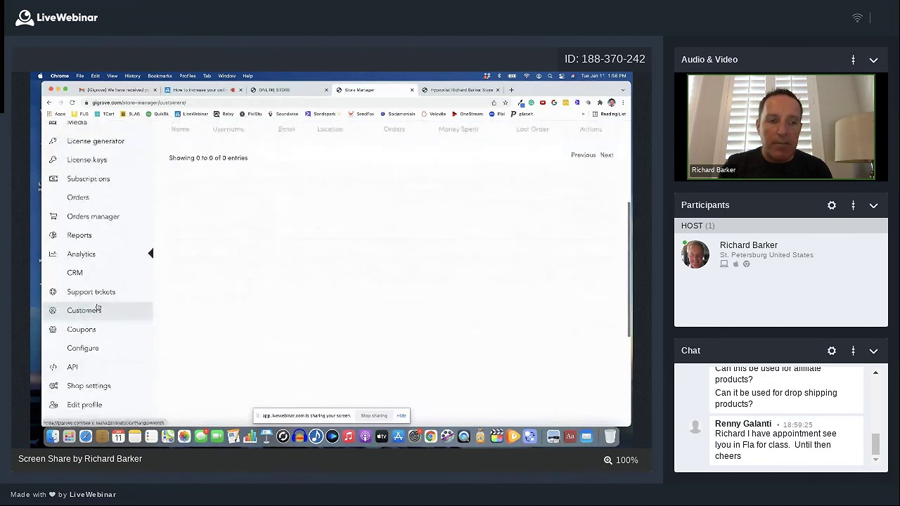
# Open the coupons listing and review the existing percentage discounts, briefly highlighting the first coupon's code.
pyautogui.click(84, 272)
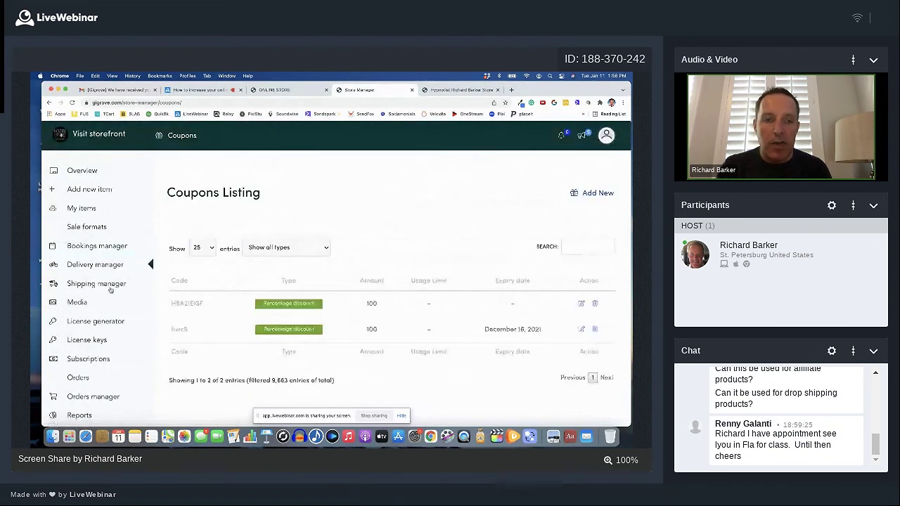
pyautogui.scroll(-1, 191, 348)
pyautogui.scroll(-3, 190, 348)
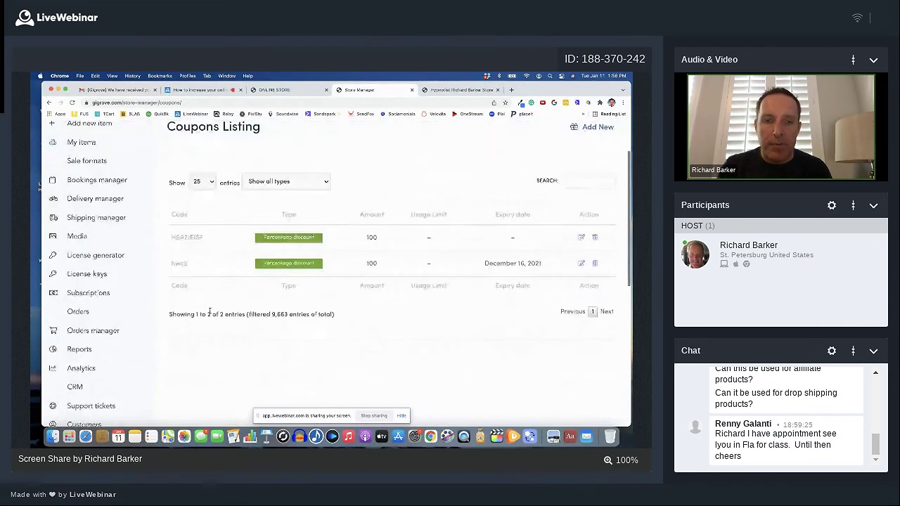
pyautogui.moveTo(204, 238); pyautogui.dragTo(171, 238)
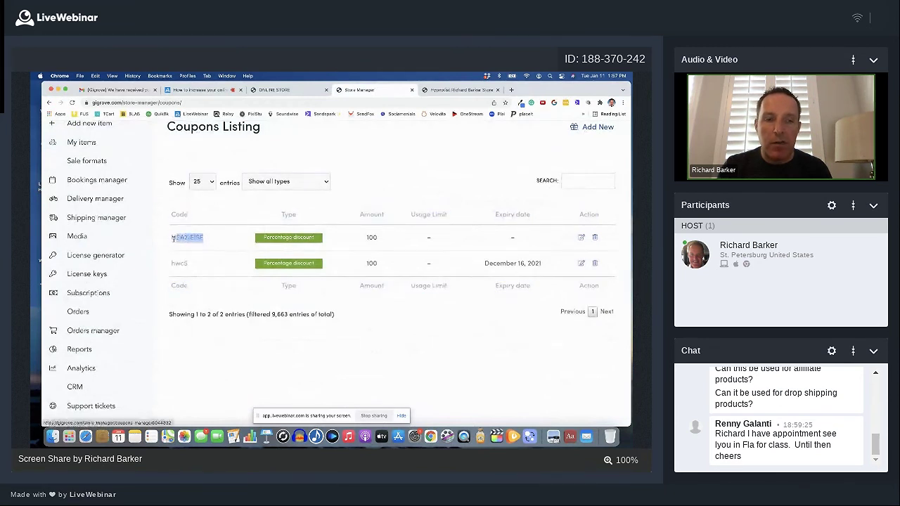
pyautogui.click(211, 241)
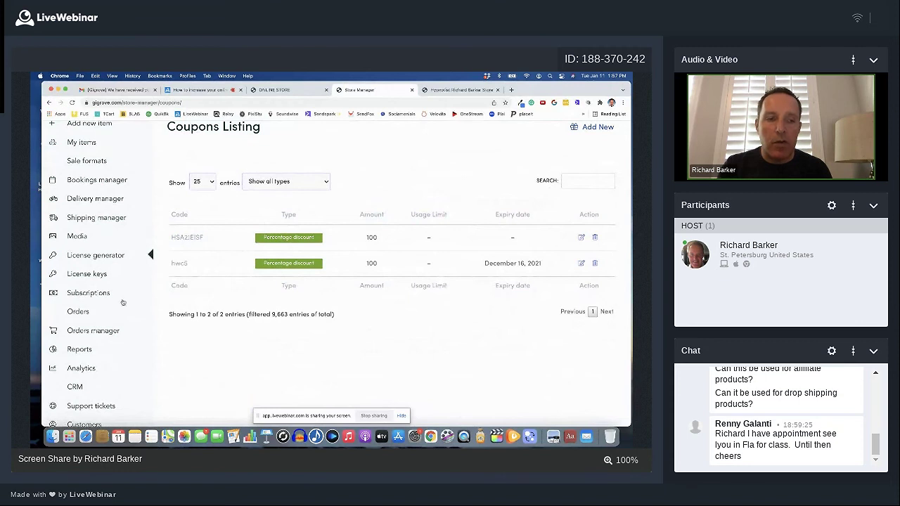
# Open the team members page, highlight the Manage Staff heading, and look through the remaining store manager sections down to Logout.
pyautogui.scroll(-3, 120, 312)
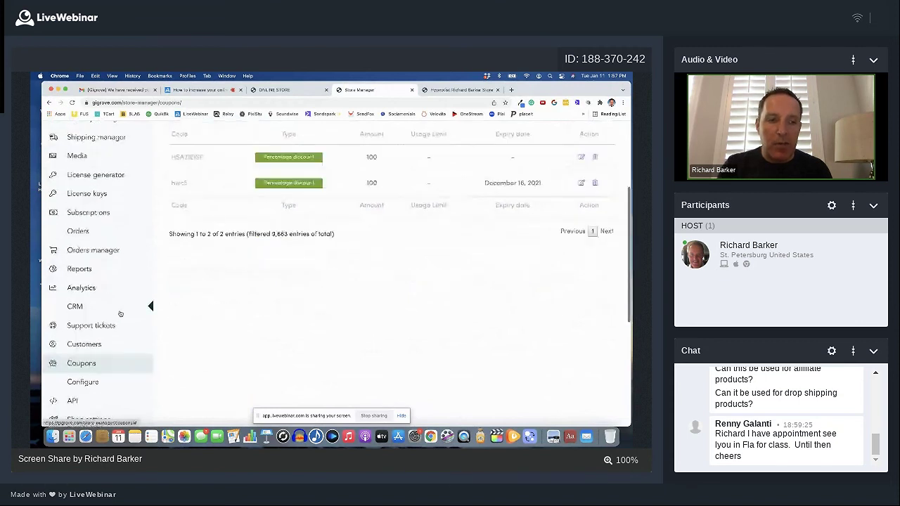
pyautogui.scroll(-4, 120, 314)
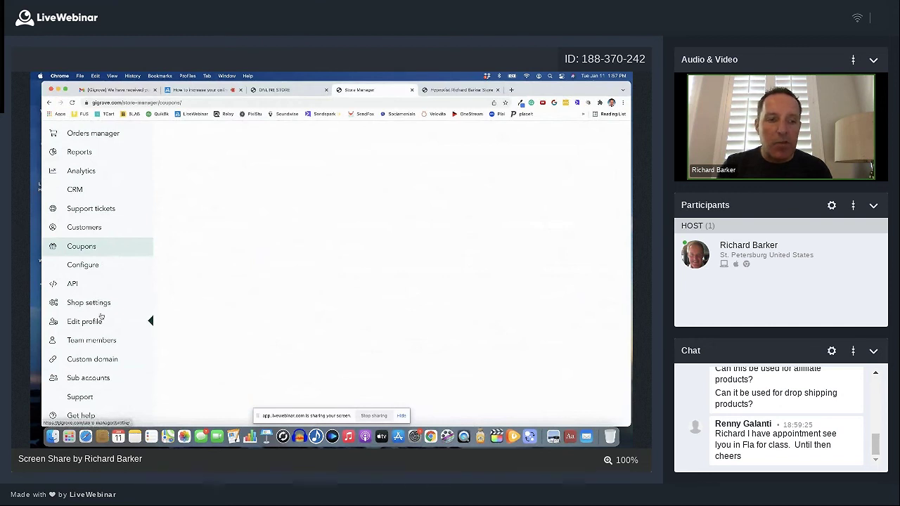
pyautogui.click(95, 341)
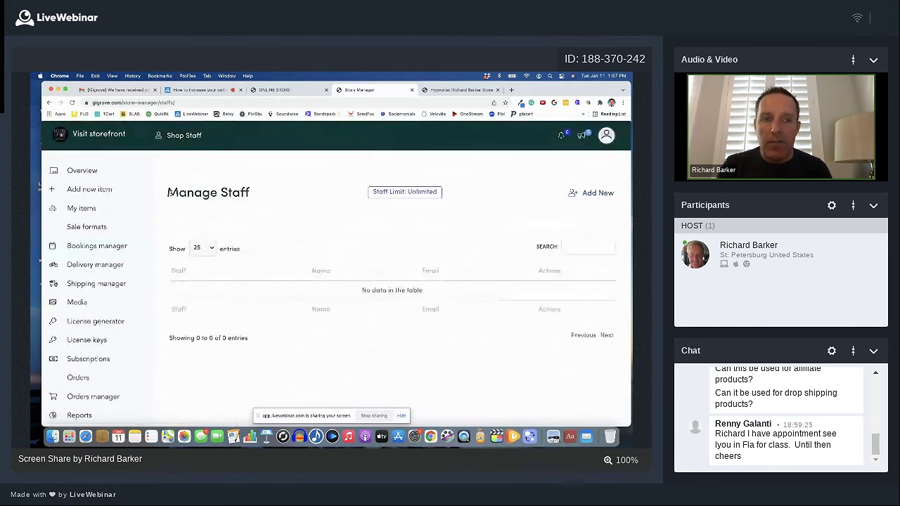
pyautogui.moveTo(168, 194); pyautogui.dragTo(251, 201)
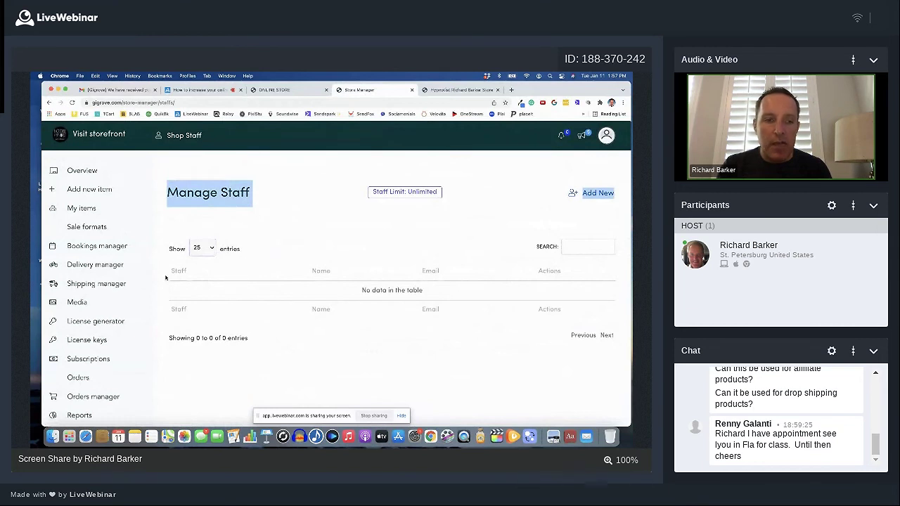
pyautogui.scroll(-2, 256, 184)
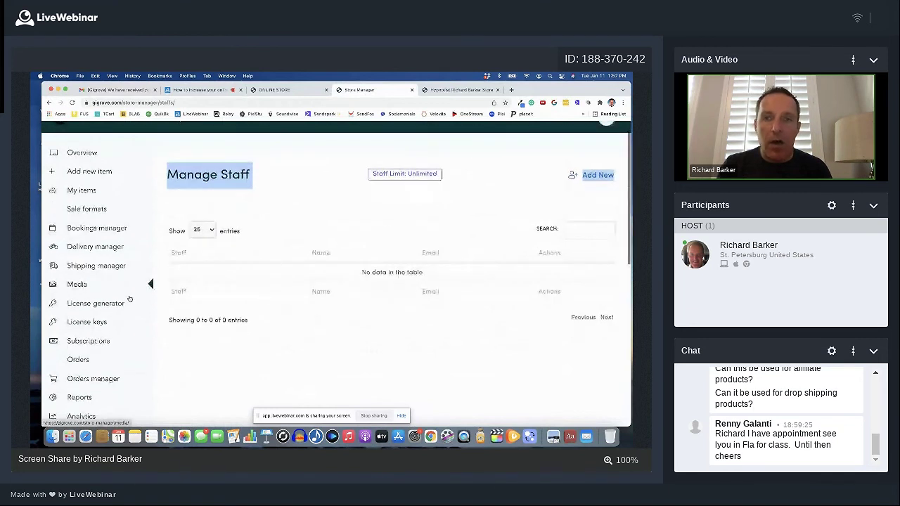
pyautogui.scroll(-8, 118, 282)
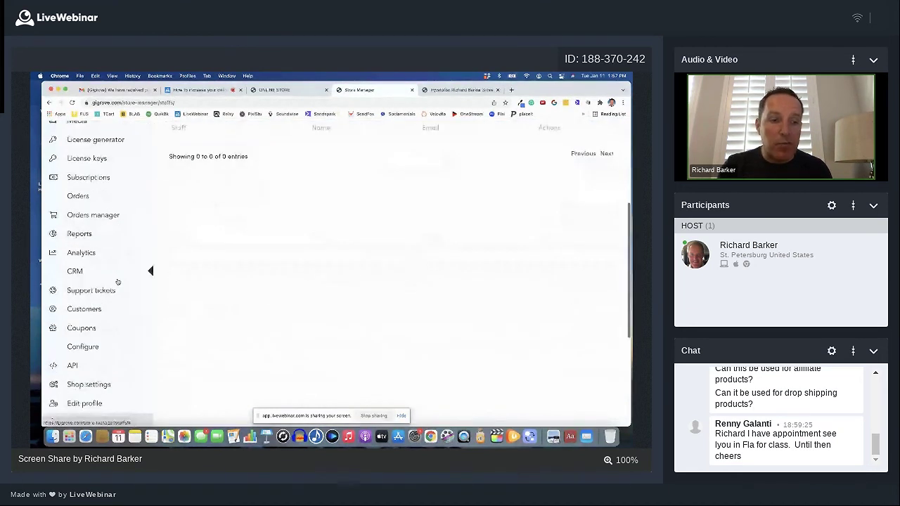
pyautogui.scroll(-2, 118, 282)
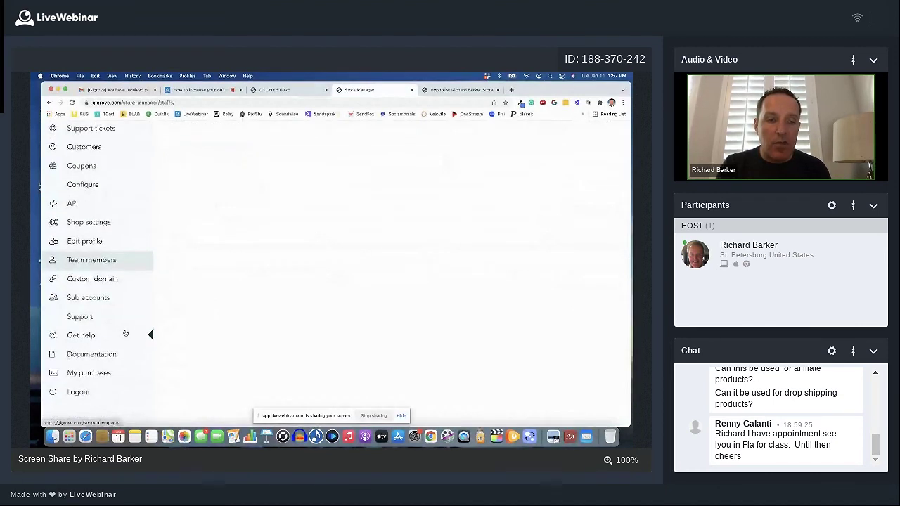
pyautogui.scroll(-1, 126, 334)
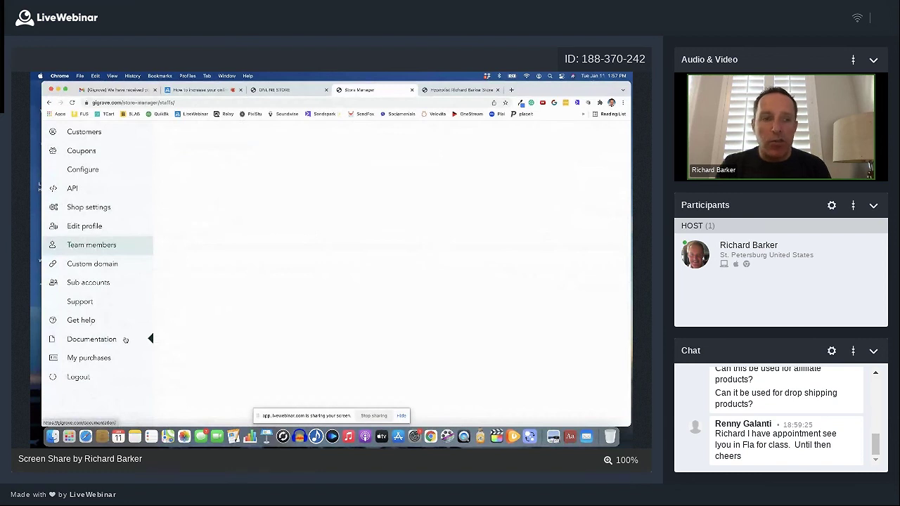
# Open the custom domain page, review the store's domain name, SSL status and DNS setup instructions, and close the page.
pyautogui.click(100, 264)
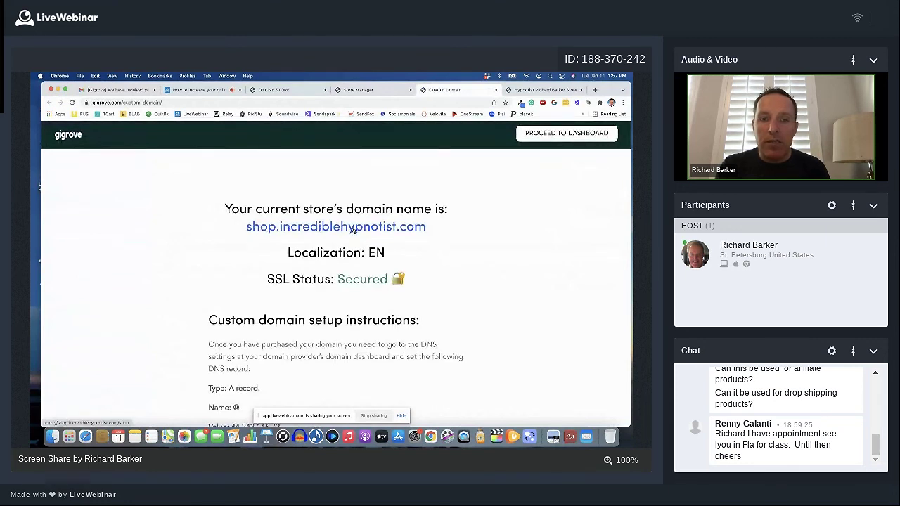
pyautogui.scroll(-1, 412, 260)
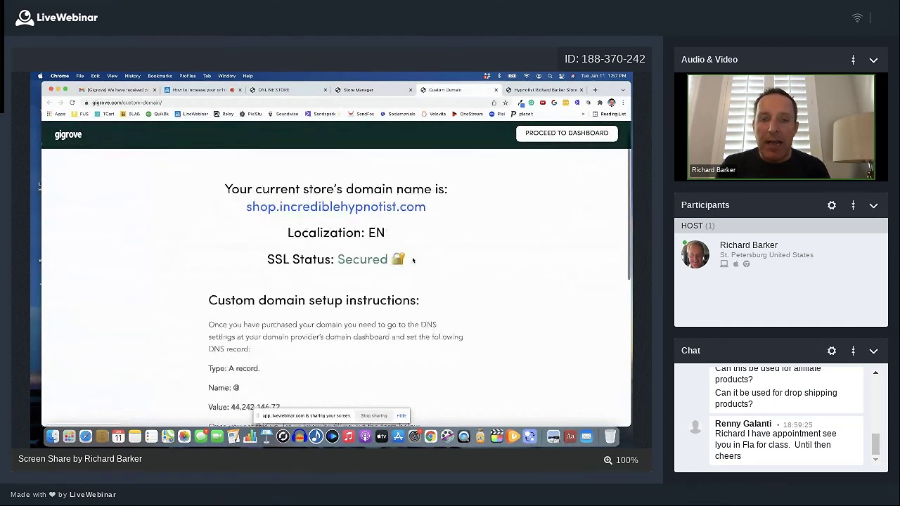
pyautogui.scroll(-1, 413, 260)
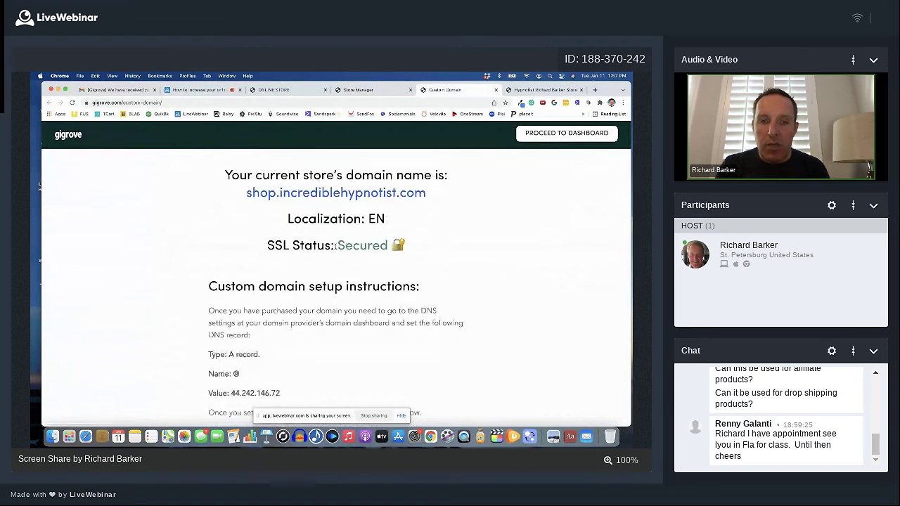
pyautogui.moveTo(336, 245); pyautogui.dragTo(415, 255)
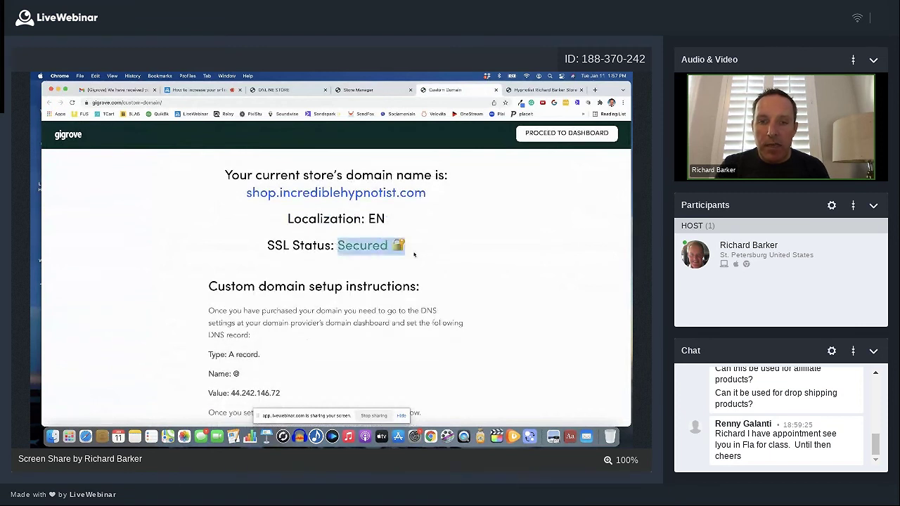
pyautogui.click(403, 268)
pyautogui.scroll(-2, 343, 298)
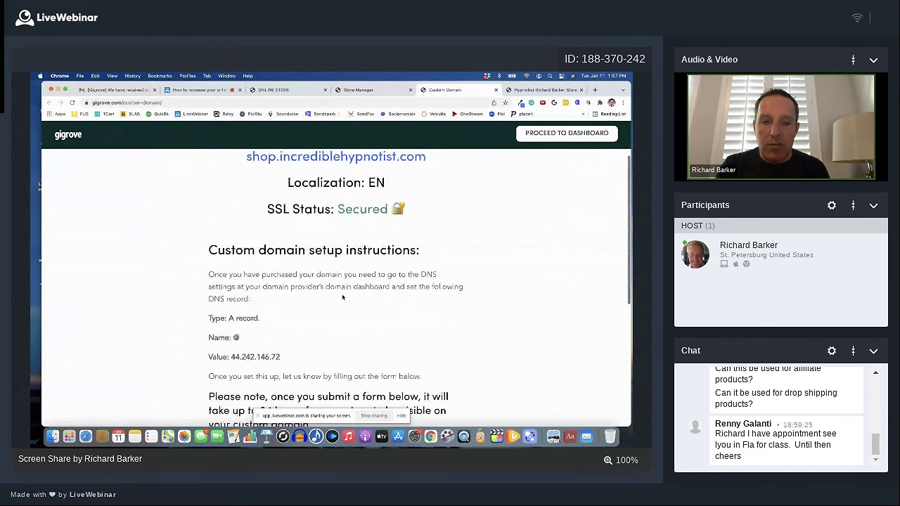
pyautogui.scroll(-5, 343, 297)
pyautogui.scroll(9, 343, 298)
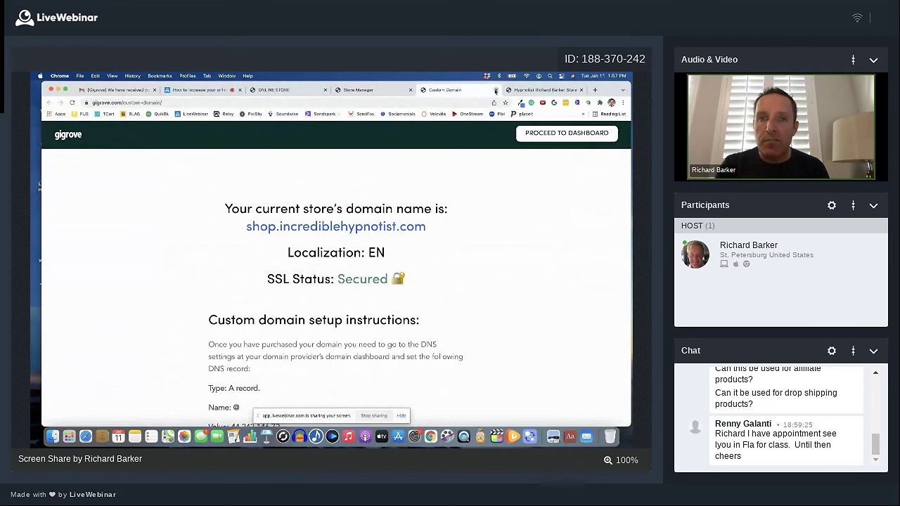
pyautogui.click(496, 91)
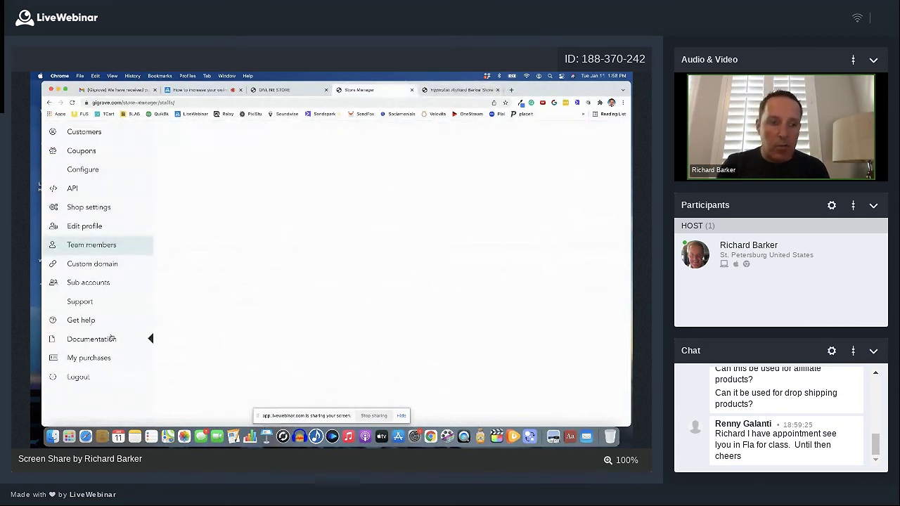
# Return to the store's own items and look through the product list as far as the Las Vegas Casino Show video.
pyautogui.scroll(5, 113, 334)
pyautogui.scroll(3, 111, 338)
pyautogui.scroll(4, 111, 338)
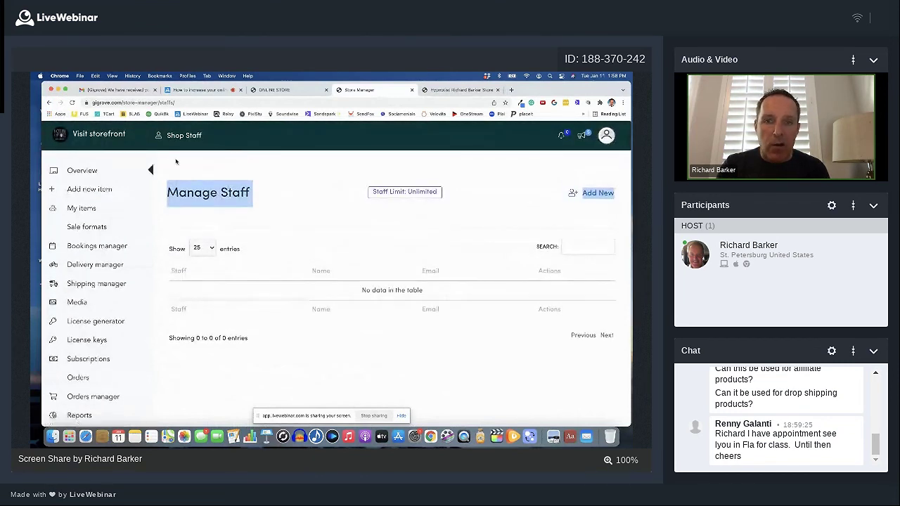
pyautogui.click(91, 209)
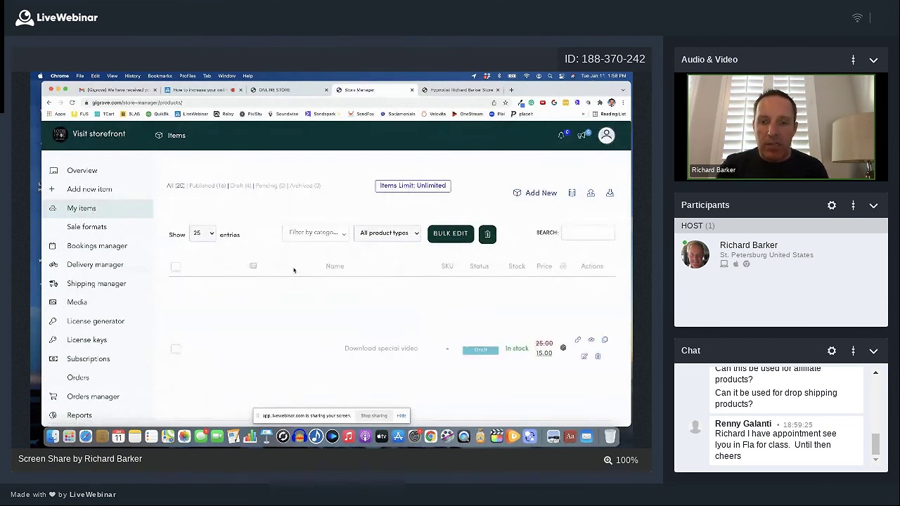
pyautogui.scroll(-1, 294, 270)
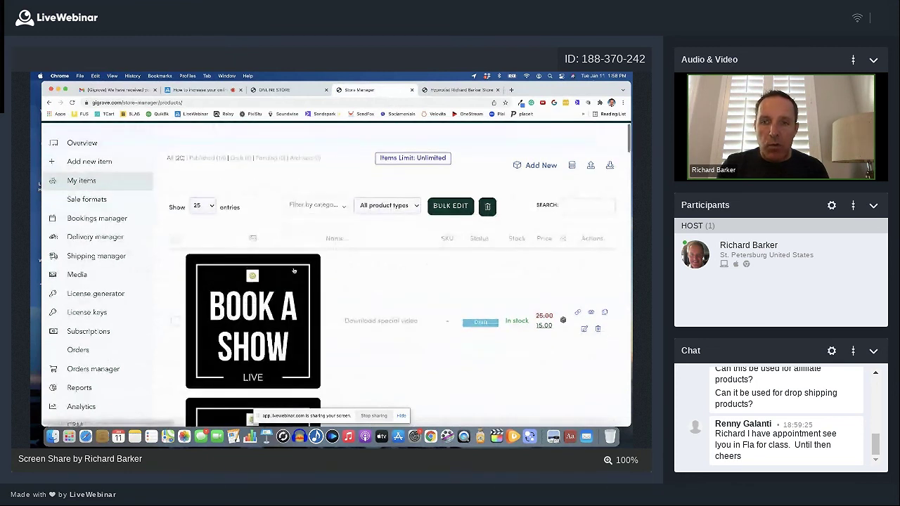
pyautogui.scroll(-3, 294, 270)
pyautogui.scroll(-2, 390, 293)
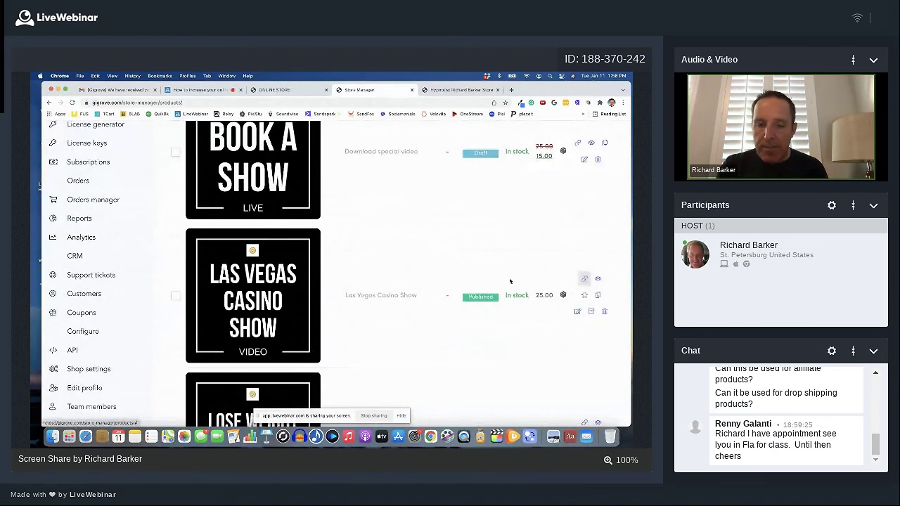
# Look down the product list to the Improve Exam Memory draft, open its Quick Update form, and close it without changes.
pyautogui.scroll(-1, 511, 282)
pyautogui.scroll(-5, 511, 281)
pyautogui.scroll(-10, 506, 281)
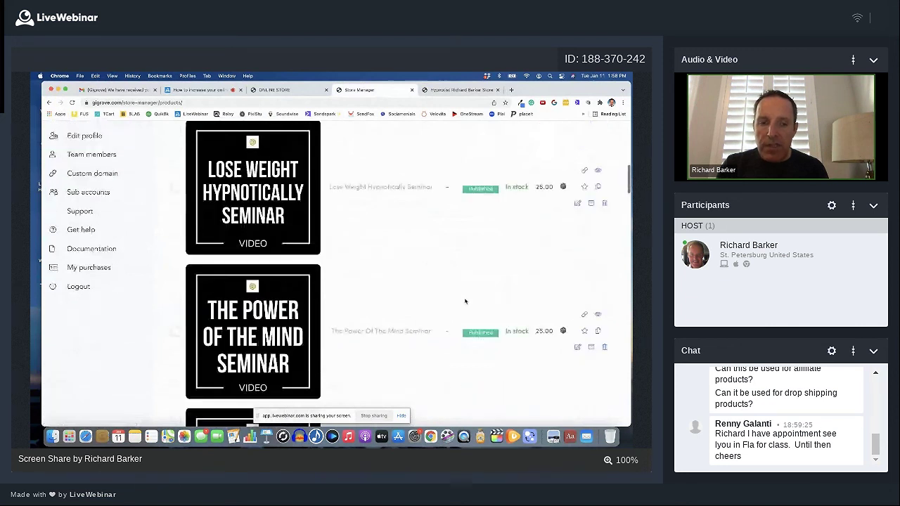
pyautogui.scroll(-10, 464, 301)
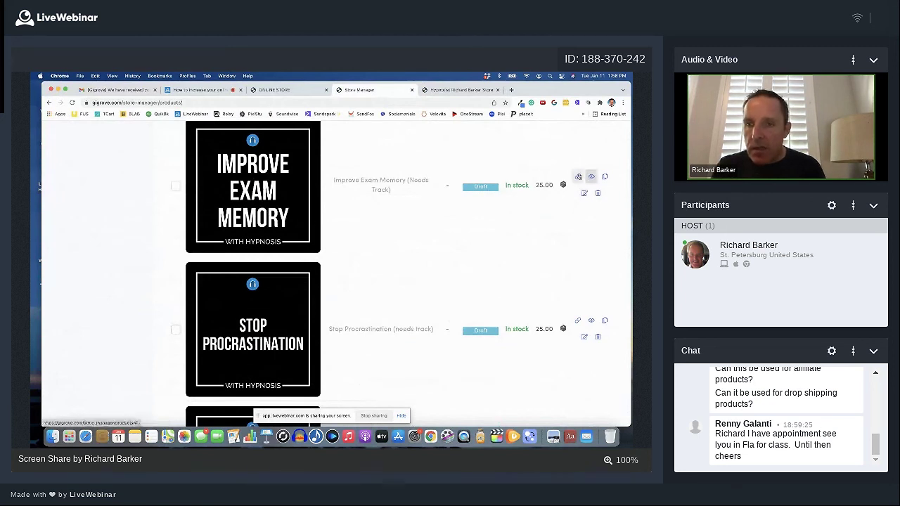
pyautogui.click(577, 176)
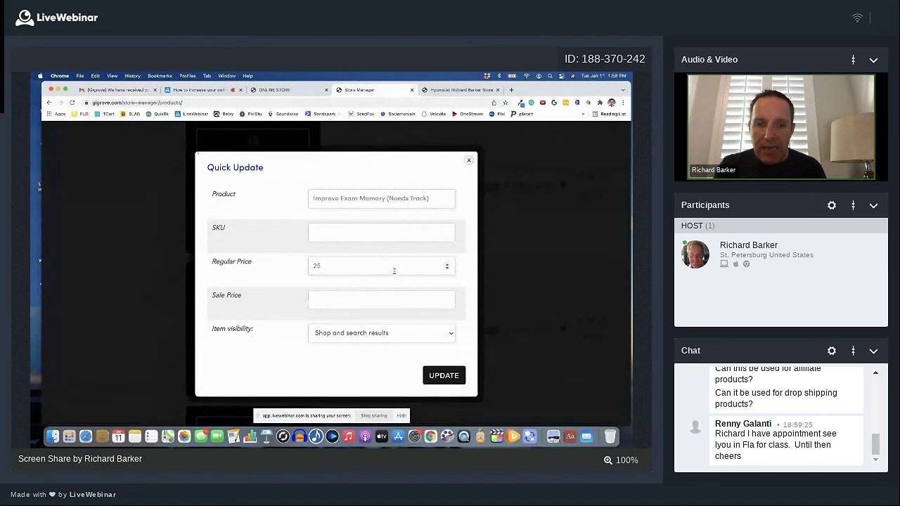
pyautogui.click(469, 161)
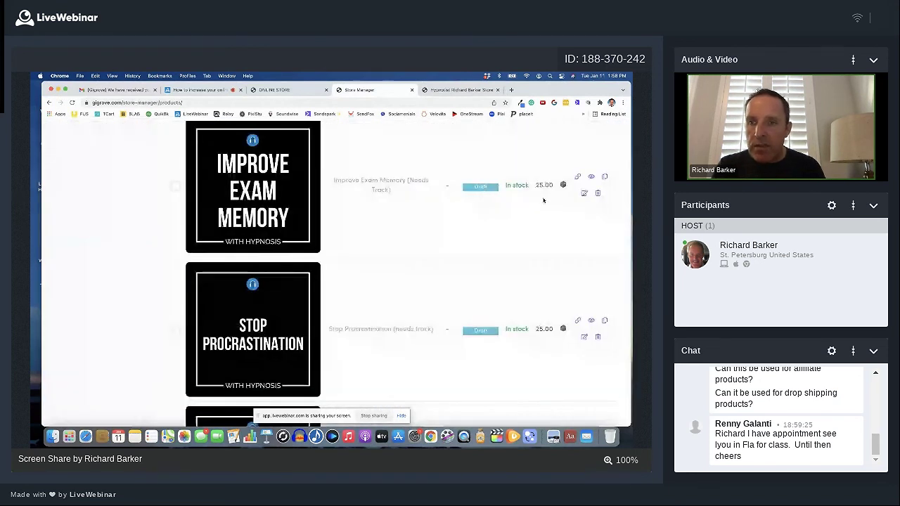
# Open the Improve Exam Memory draft's product page, close it, and look over the hypnosis show videos in the product list.
pyautogui.click(591, 176)
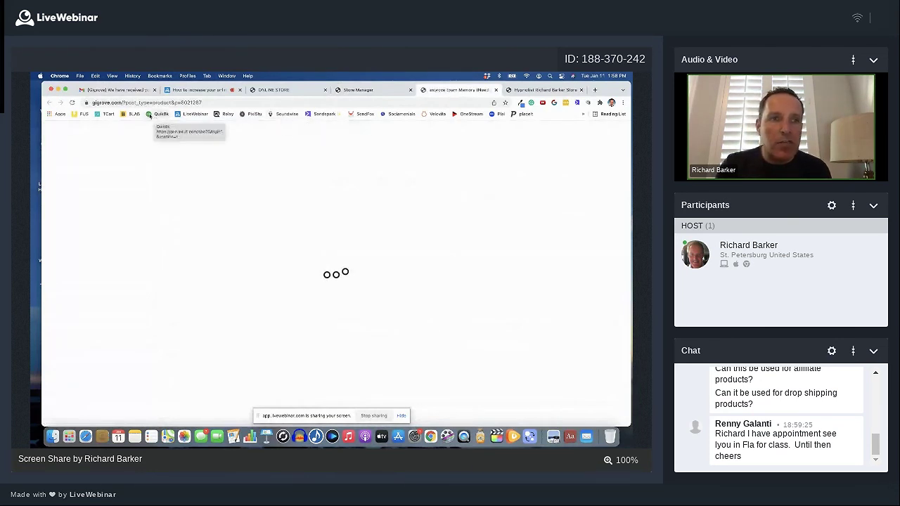
pyautogui.click(496, 90)
pyautogui.scroll(-5, 398, 215)
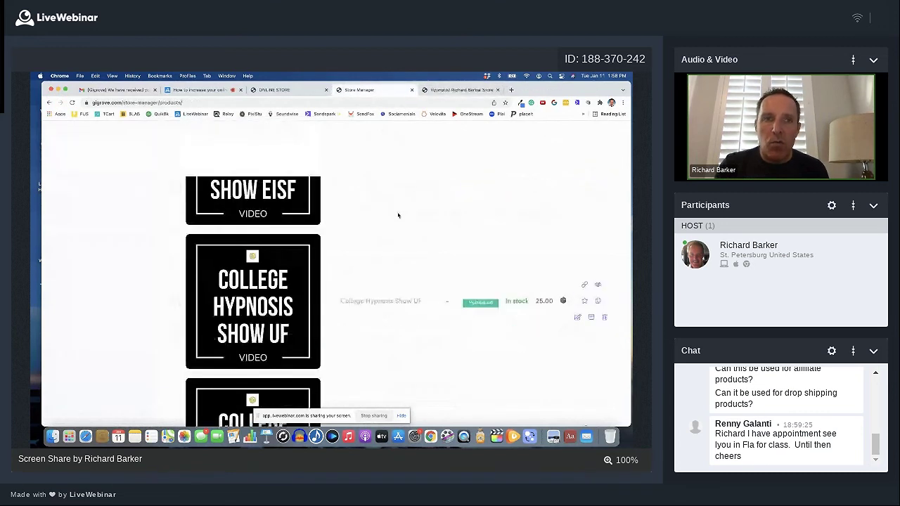
pyautogui.scroll(2, 398, 216)
# Switch to the LiveWebinar room and stop sharing the entire screen.
pyautogui.click(199, 91)
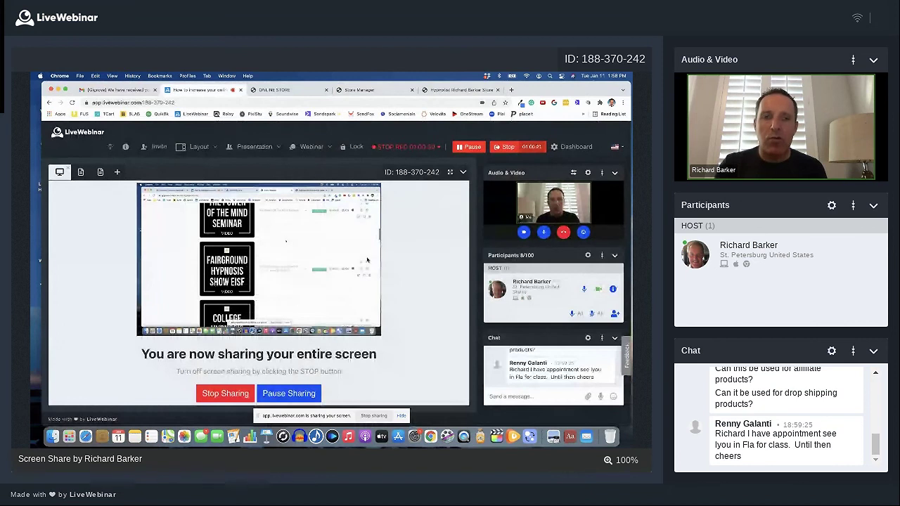
pyautogui.click(229, 393)
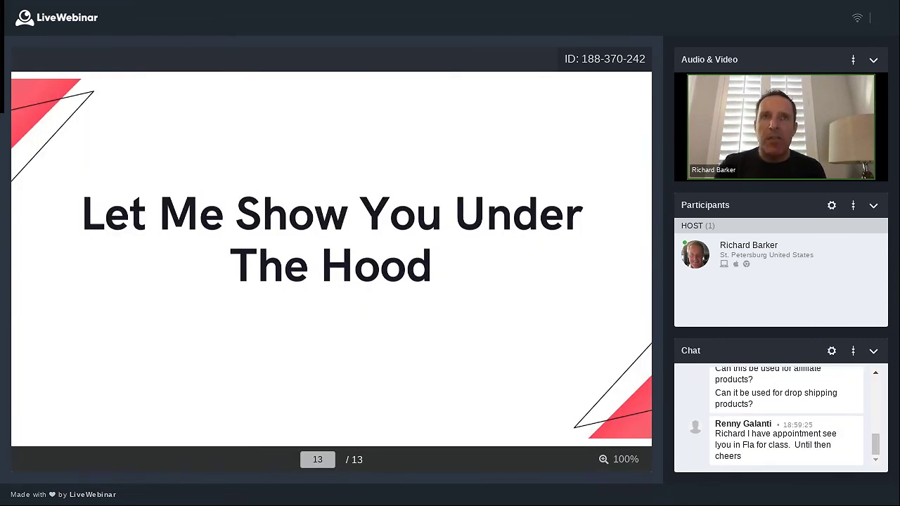